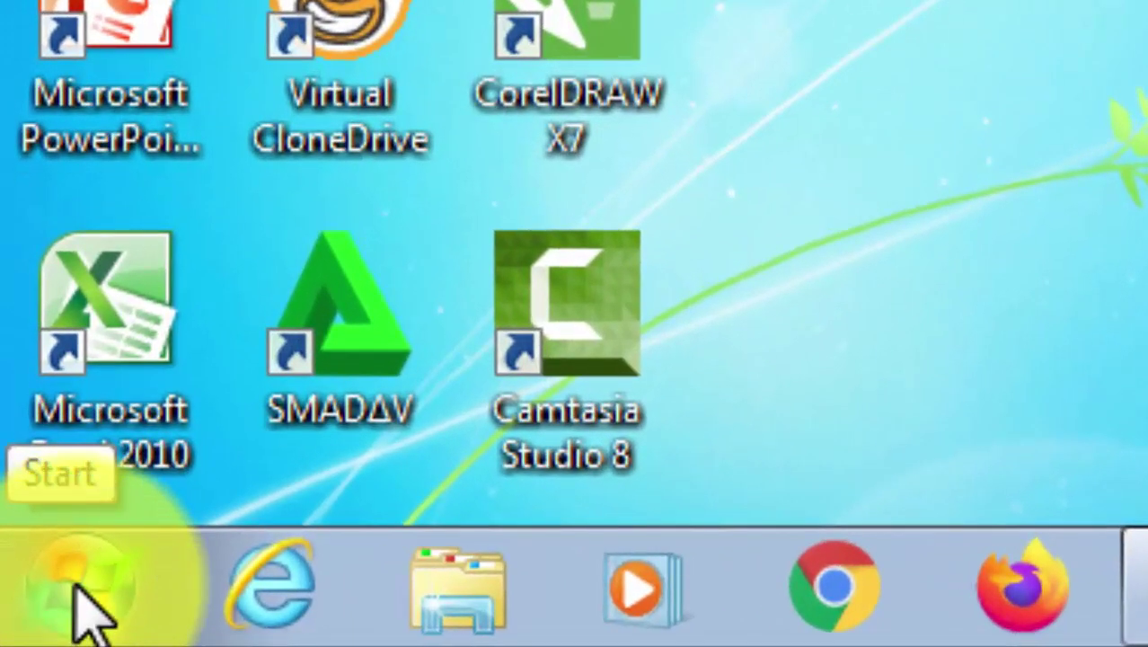
Search the installed programs for "corel" and launch CorelDRAW X7.
left_click(80, 588)
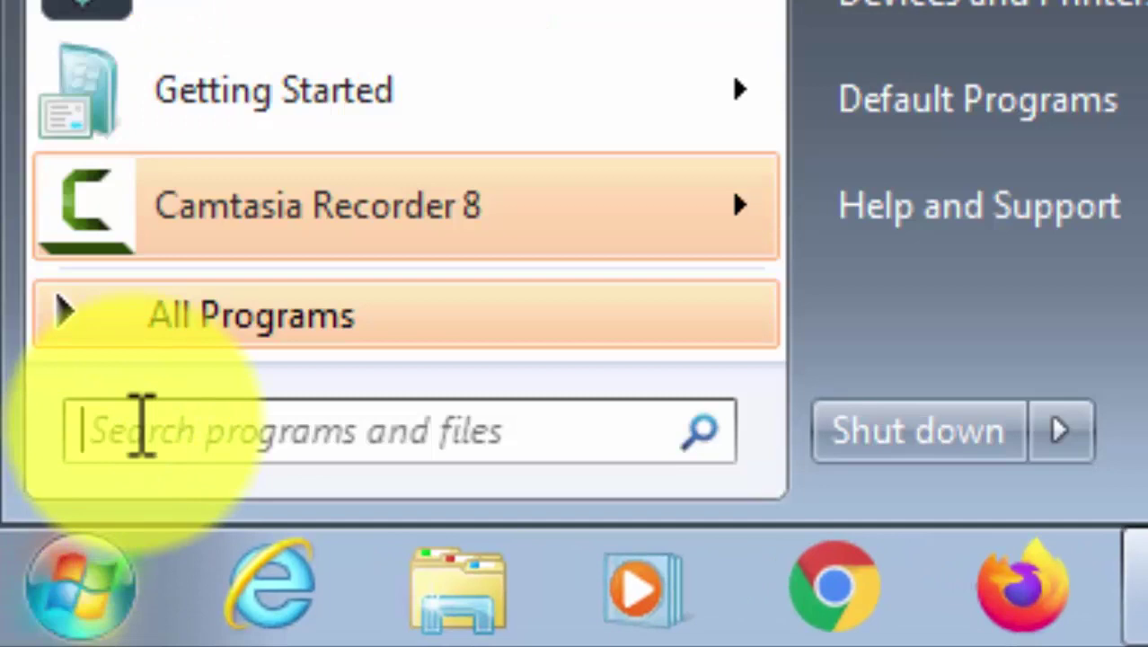
type("corel")
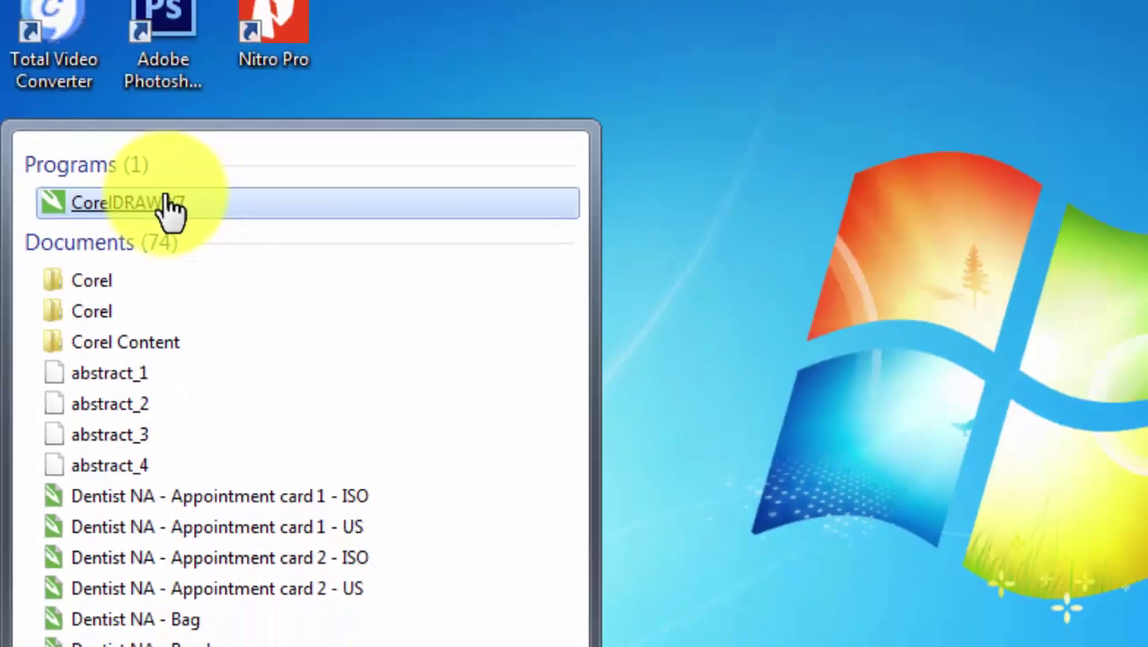
left_click(334, 148)
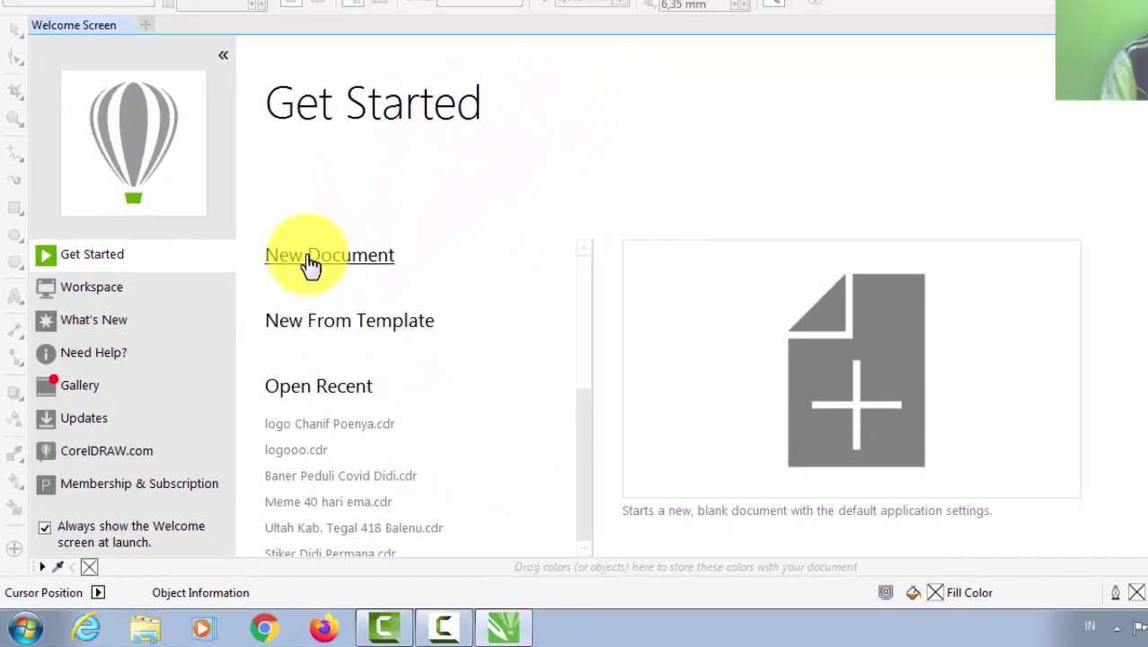
Start a new document with a custom page 33.0 cm wide and 21.5 cm high in landscape orientation.
left_click(462, 62)
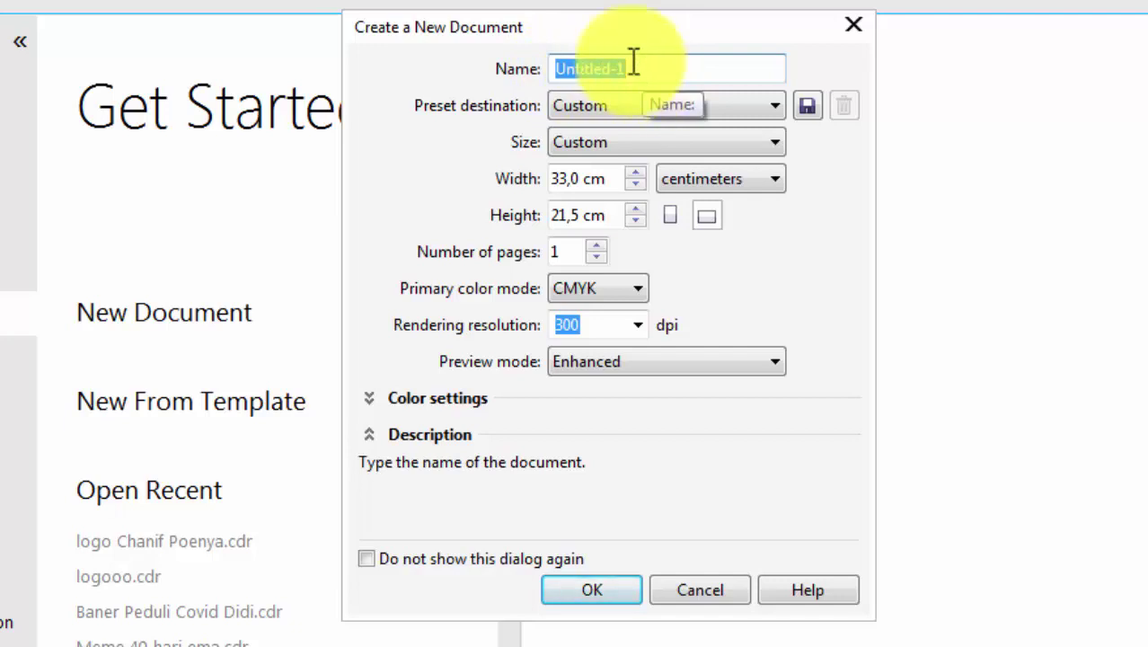
left_click(587, 147)
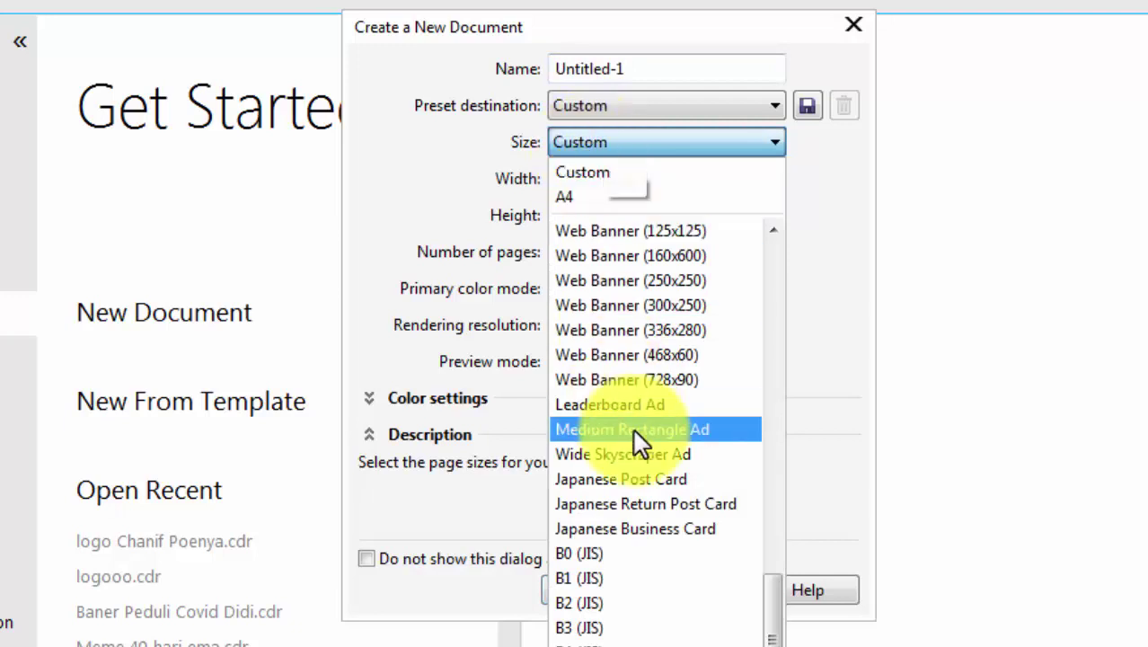
left_click(843, 250)
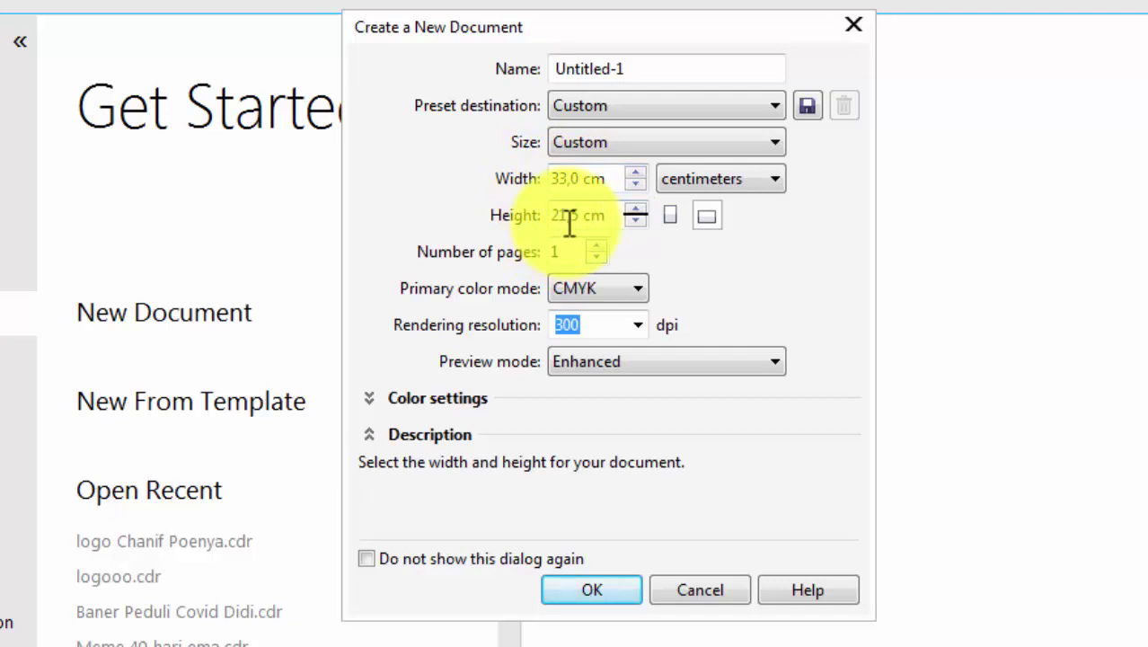
left_click(675, 216)
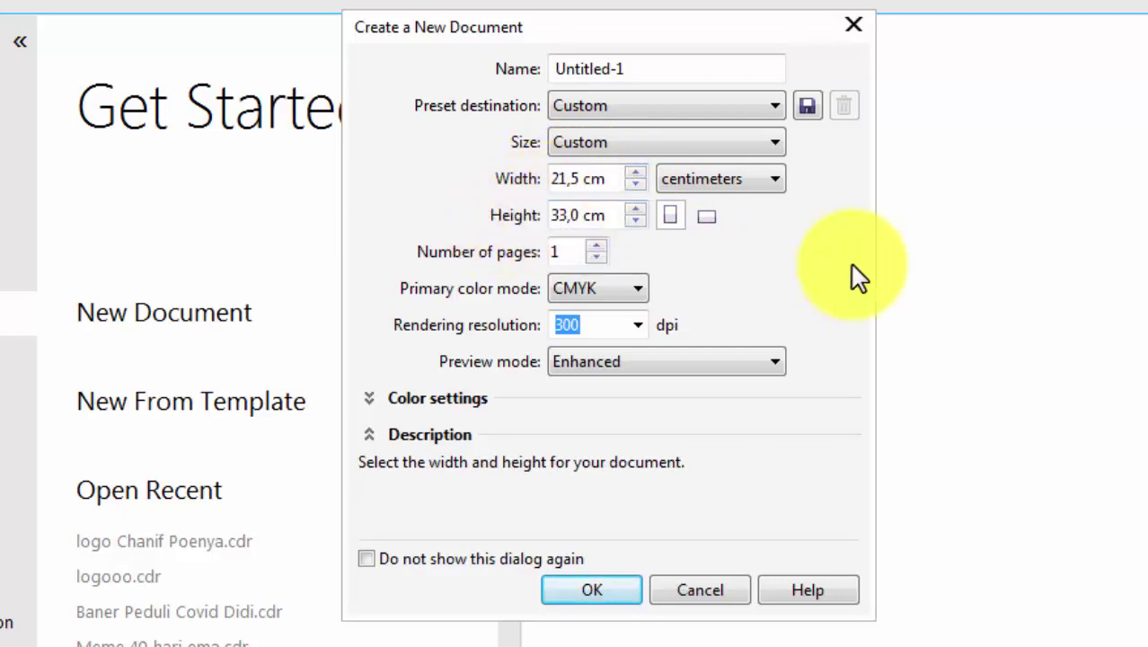
left_click(714, 221)
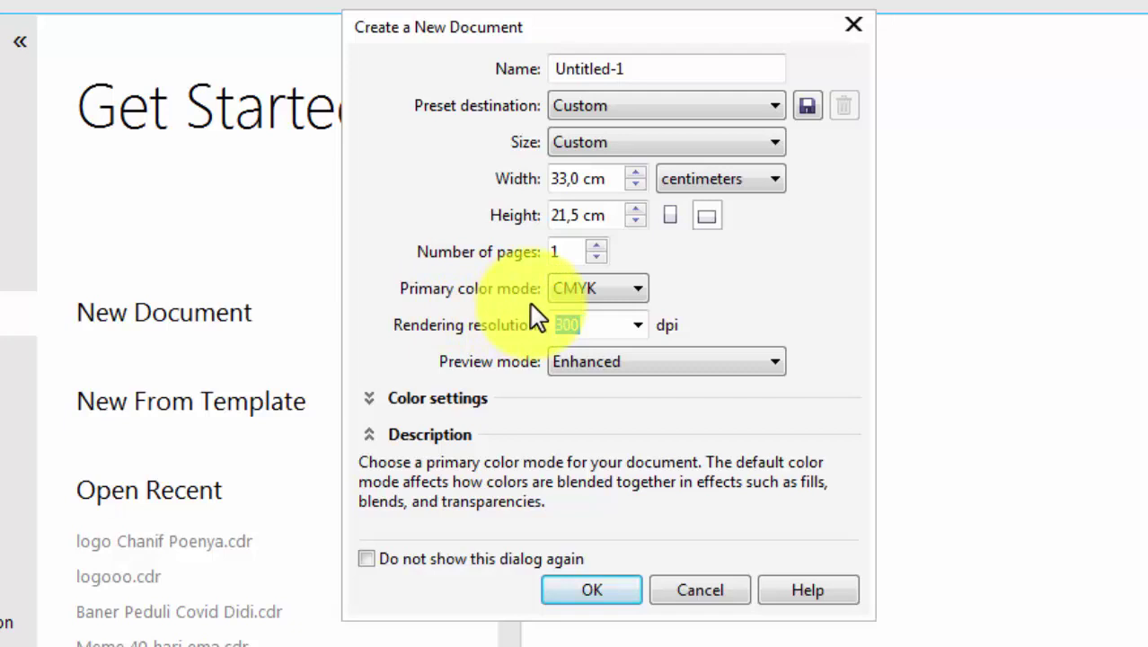
Keep CMYK as the primary color mode and 300 dpi as the rendering resolution, and create the document.
left_click(634, 292)
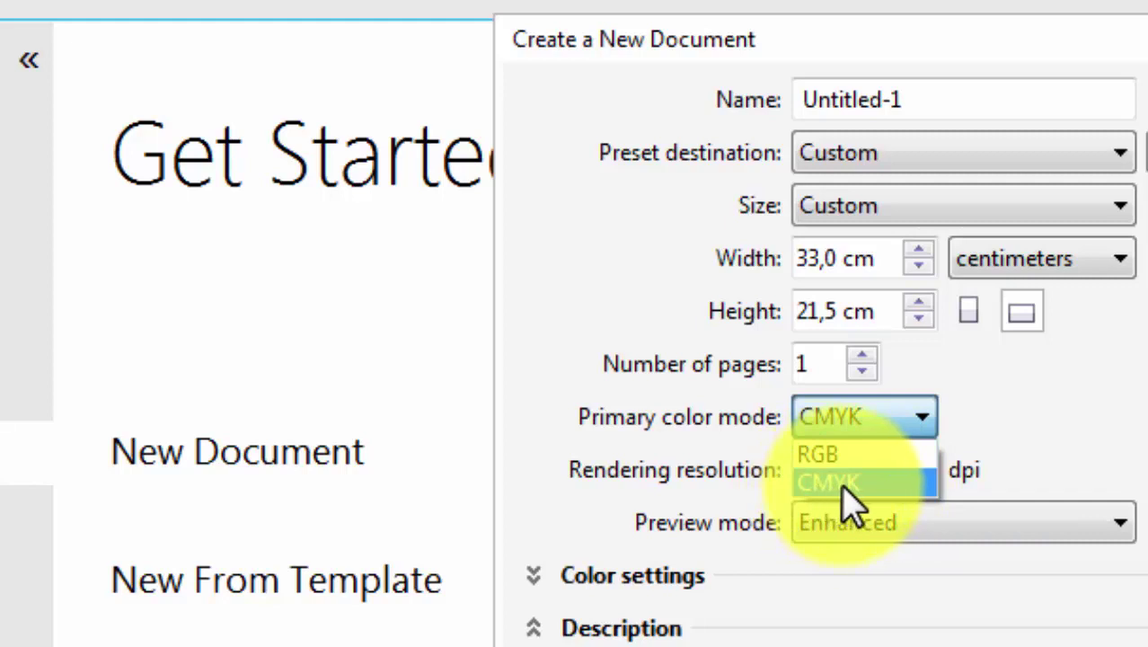
key("Tab")
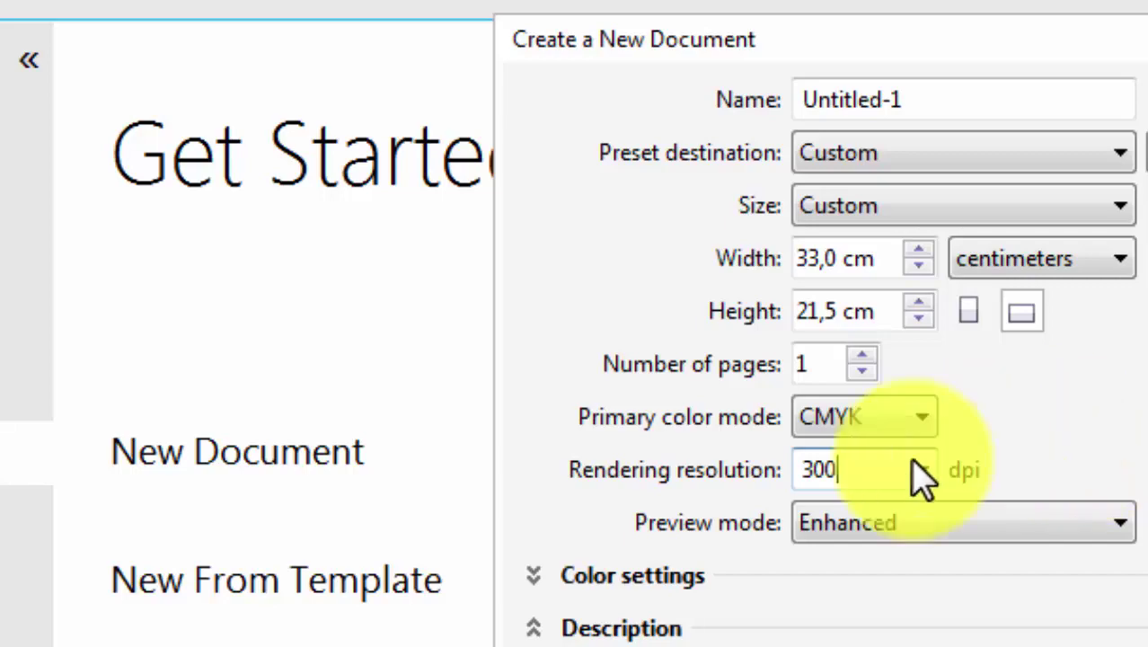
left_click(833, 467)
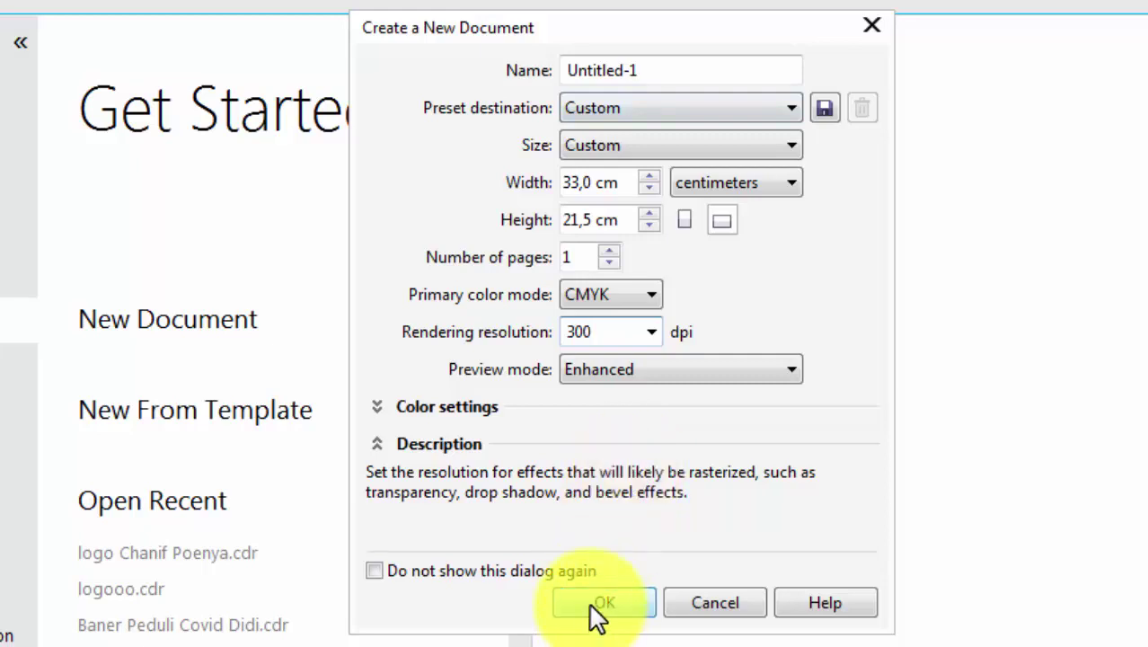
left_click(593, 607)
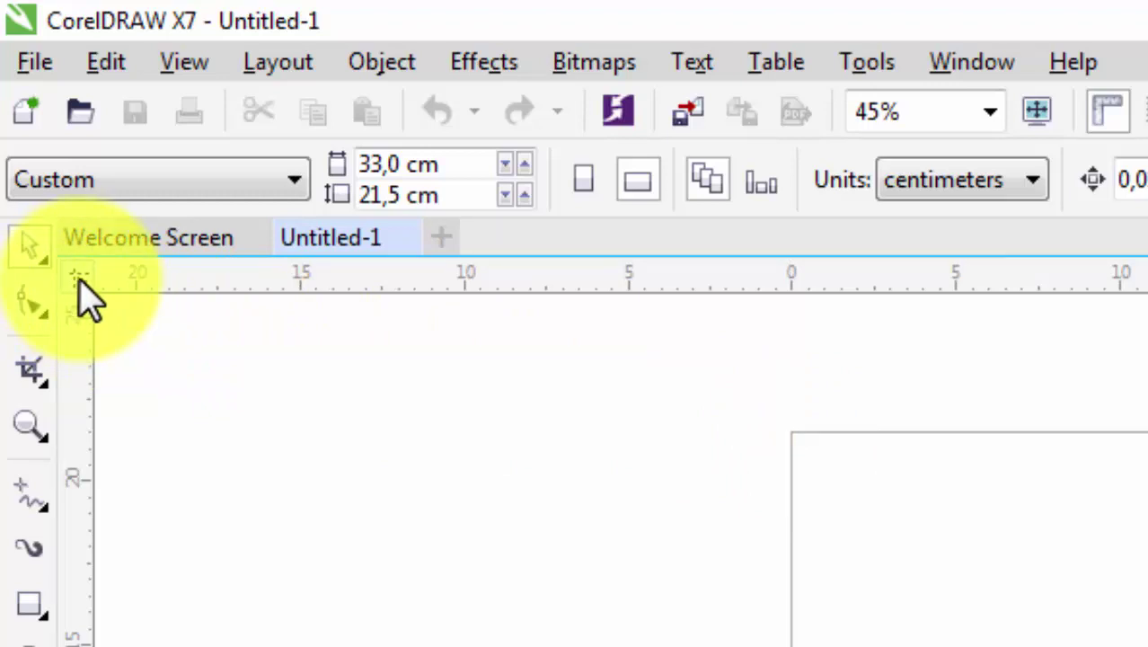
Move the ruler origin to the upper-left corner of the page.
left_click_drag(77, 280, 791, 432)
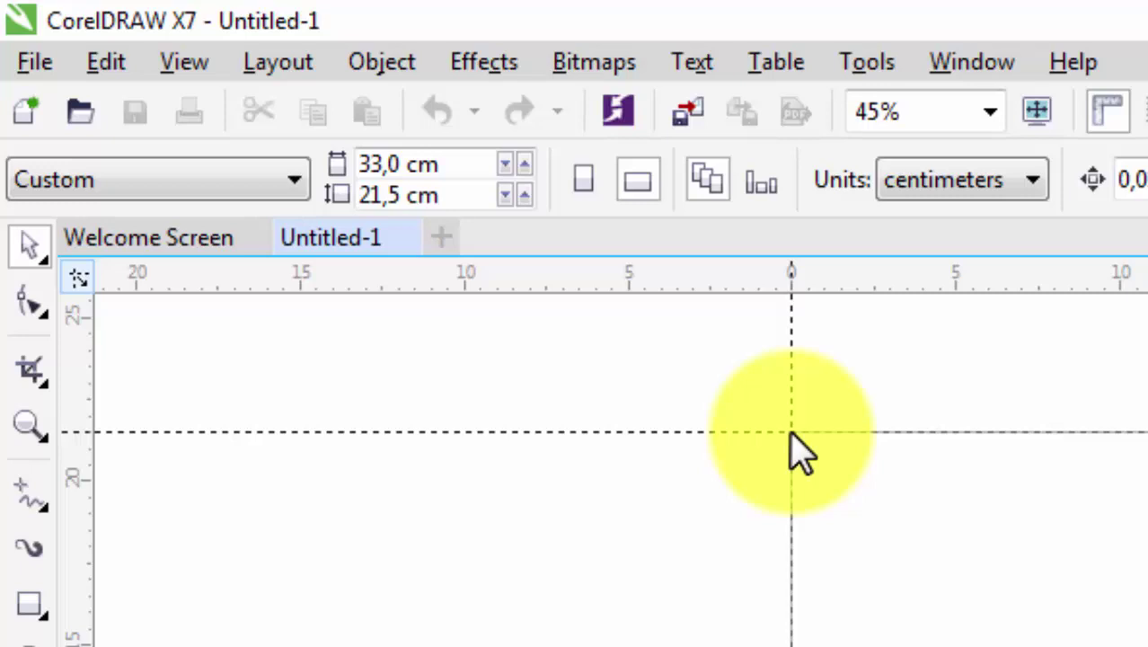
left_click_drag(790, 433, 790, 433)
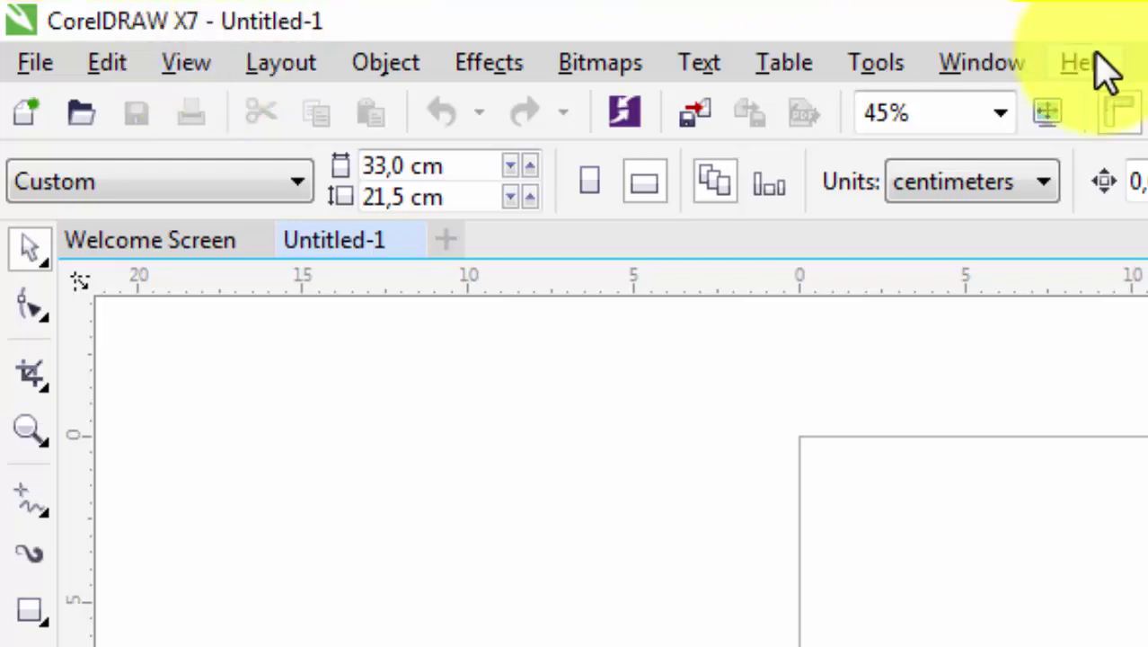
left_click(36, 72)
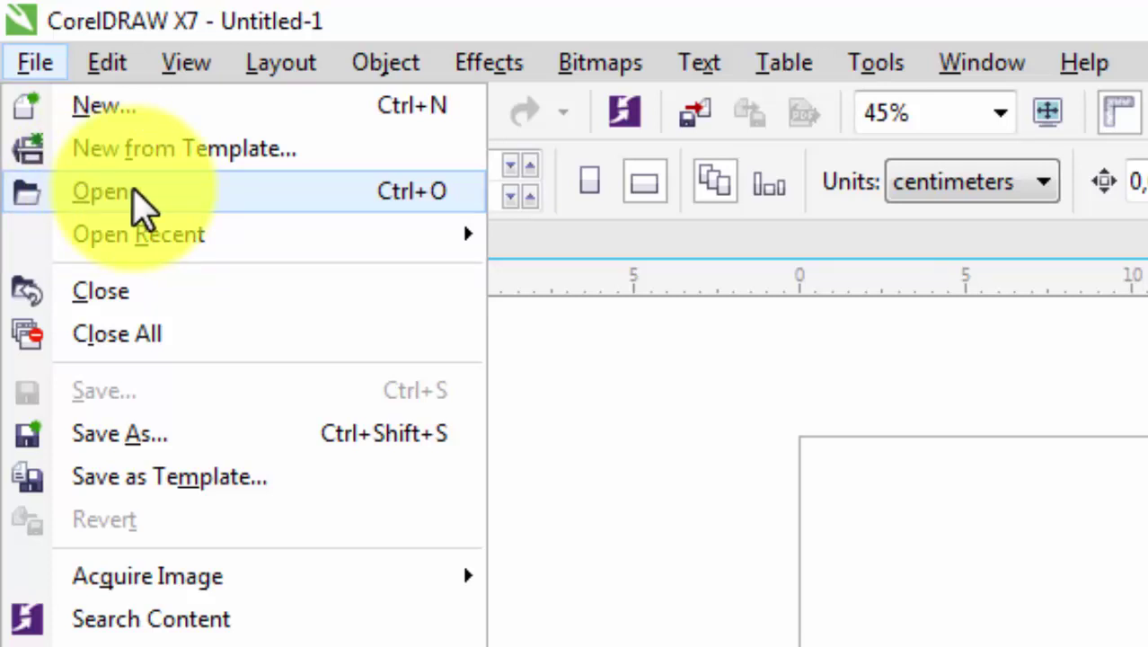
mouse_move(171, 240)
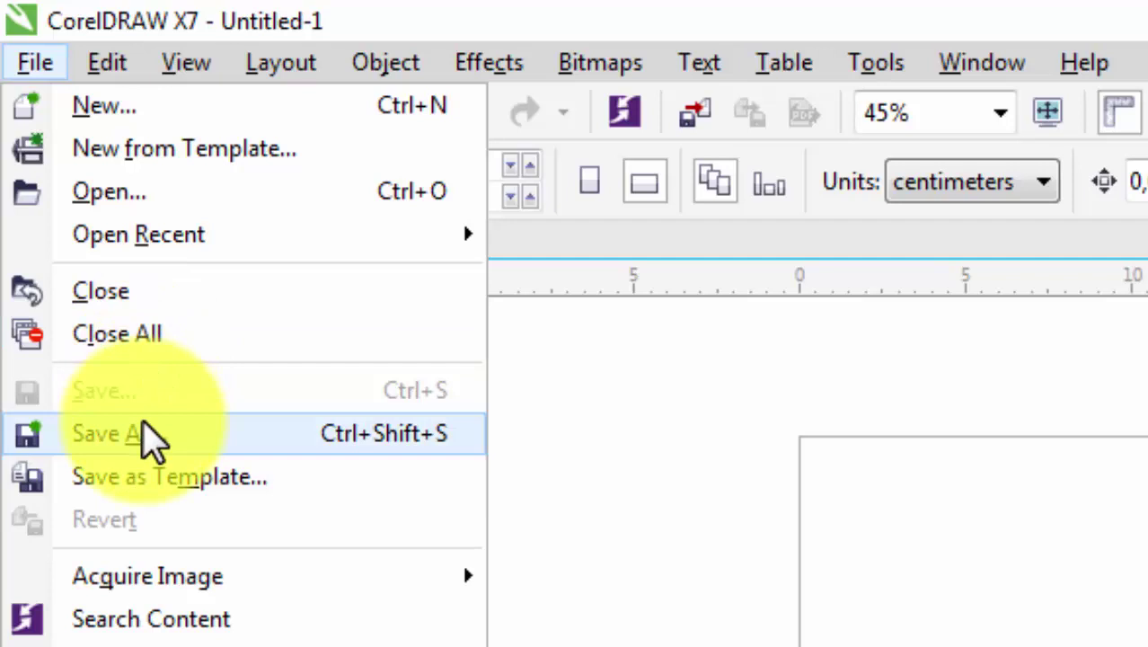
left_click(38, 63)
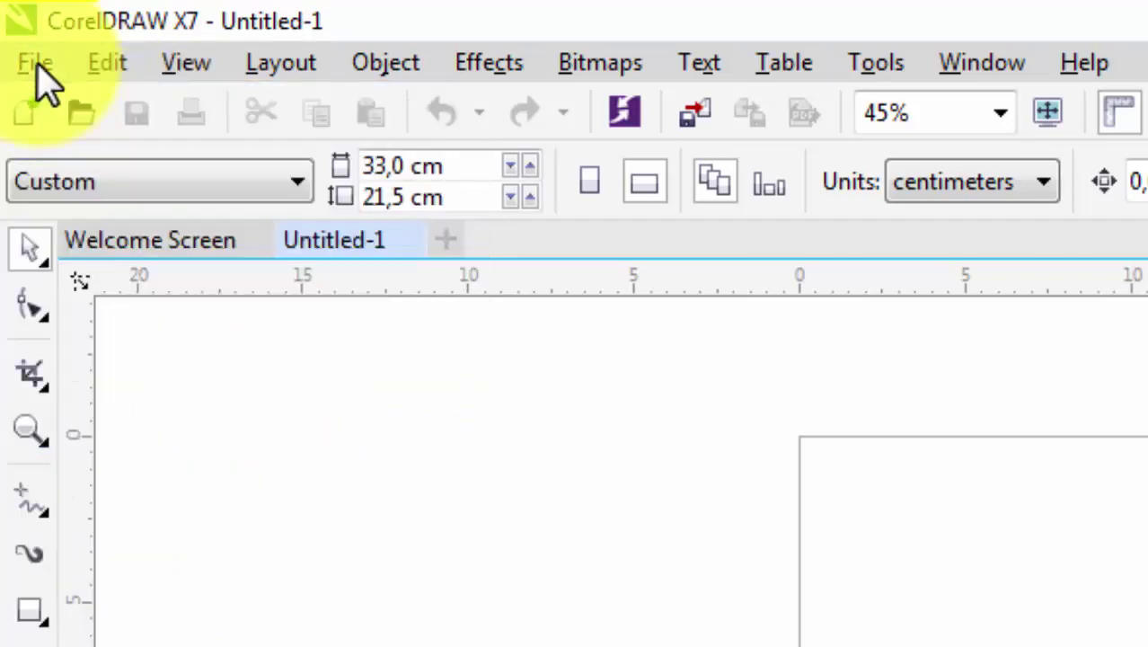
left_click(112, 61)
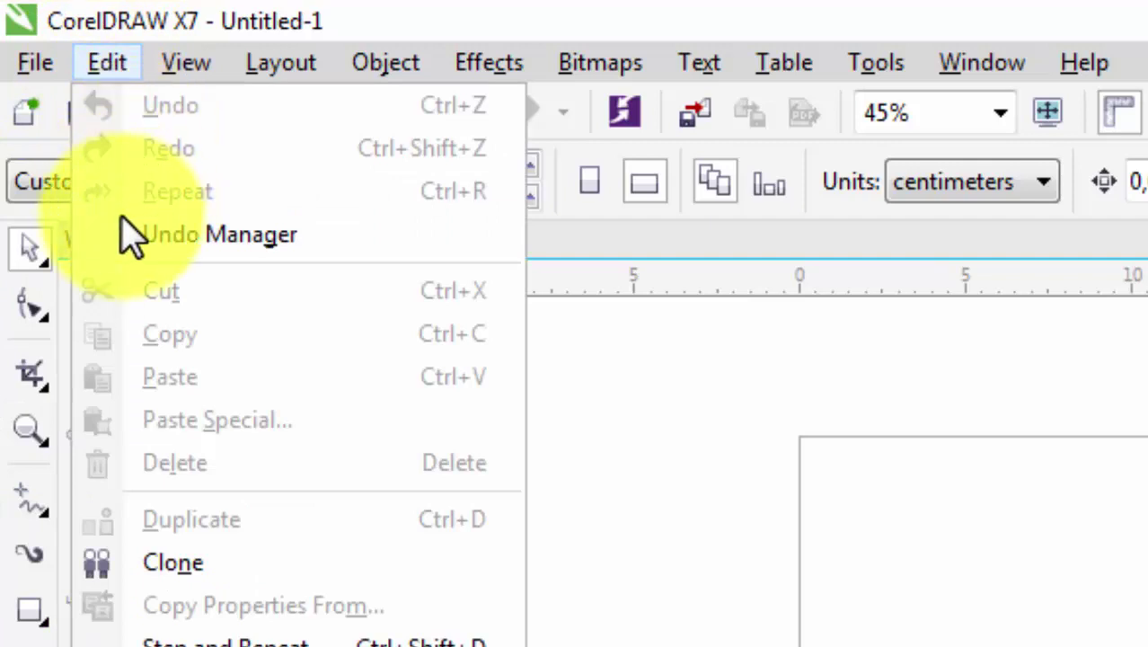
left_click(189, 61)
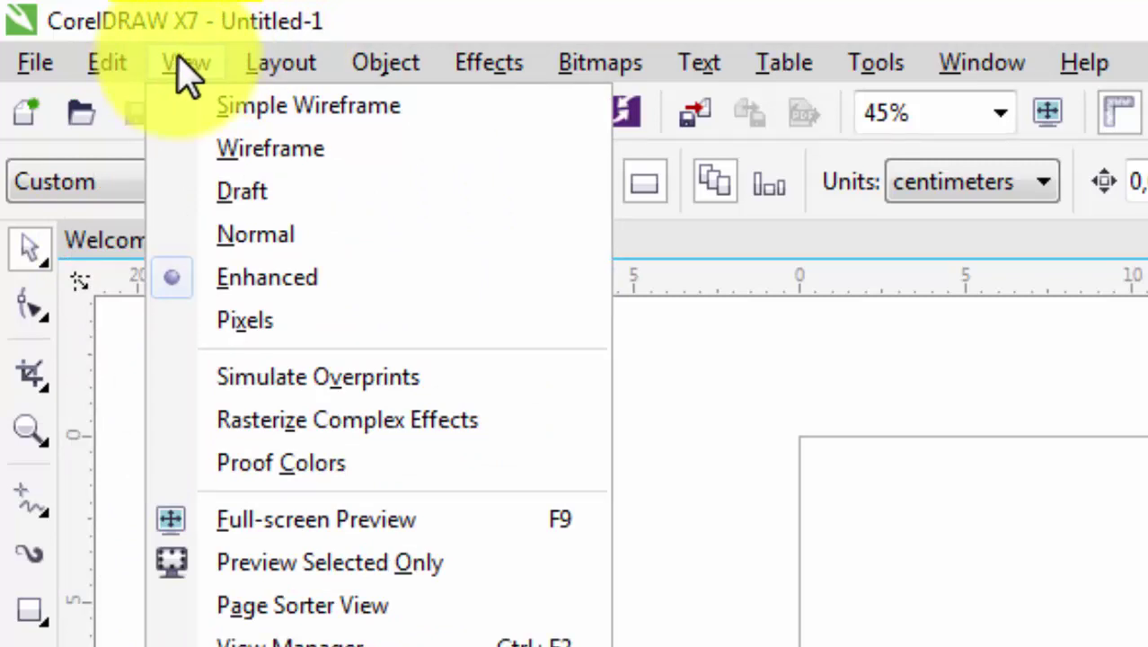
left_click(265, 63)
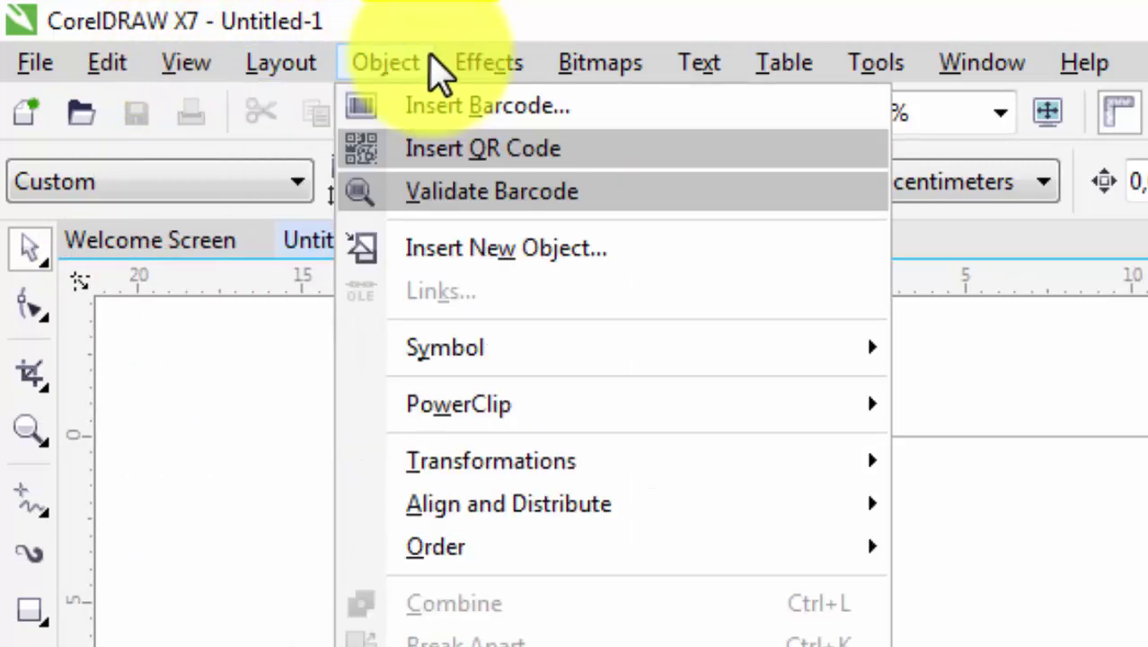
left_click(50, 62)
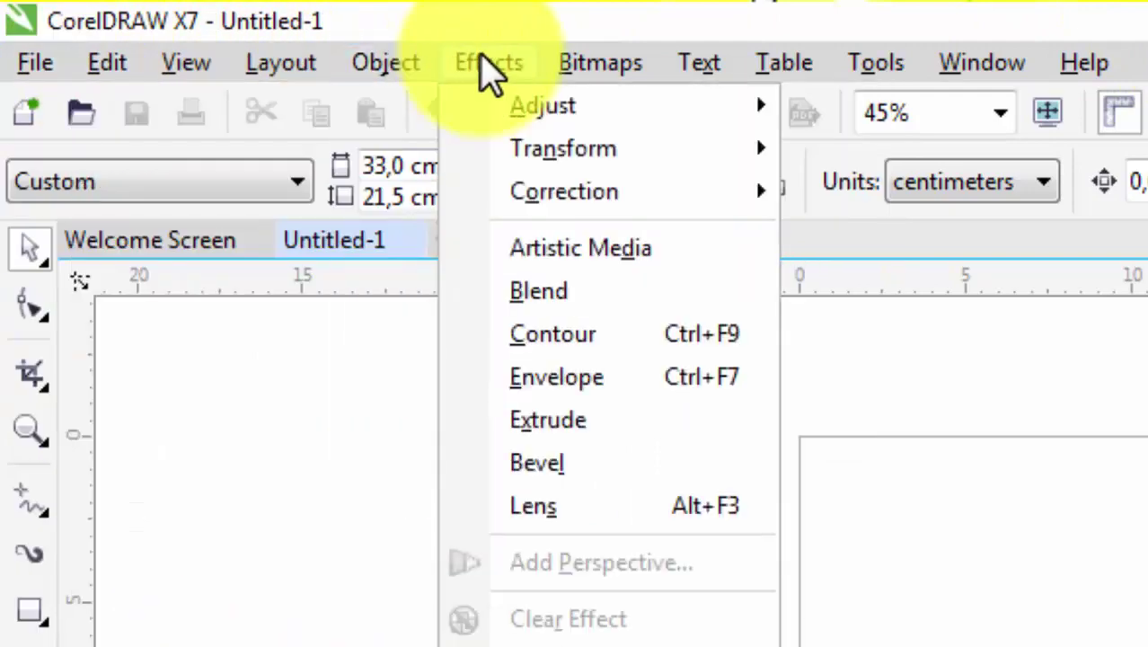
key("Escape")
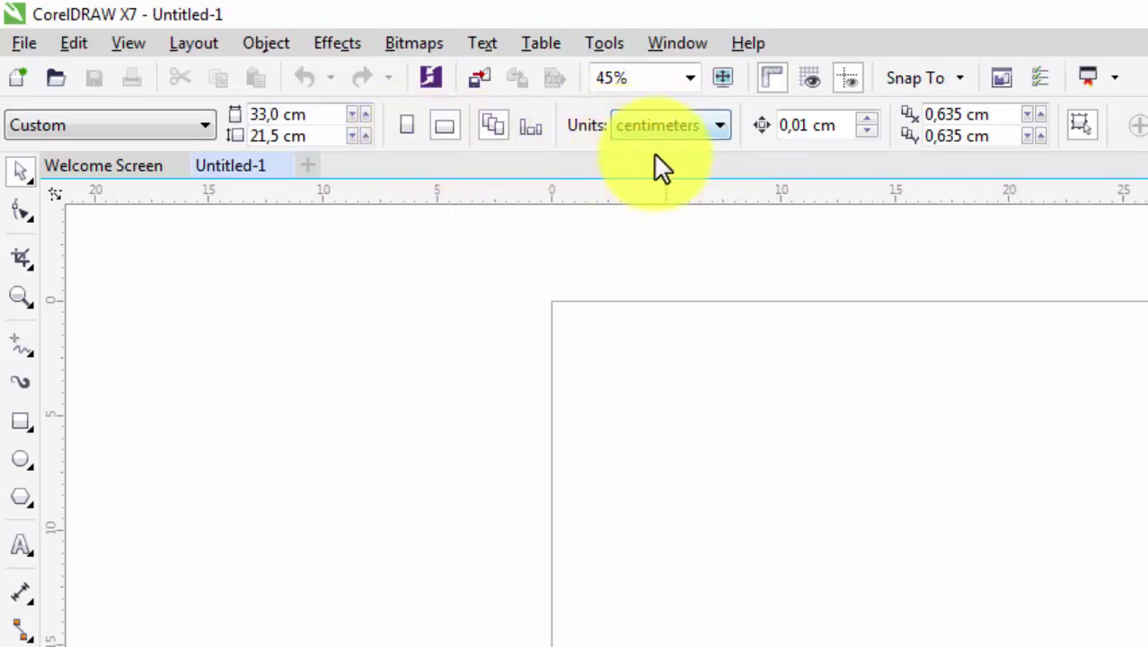
left_click(721, 128)
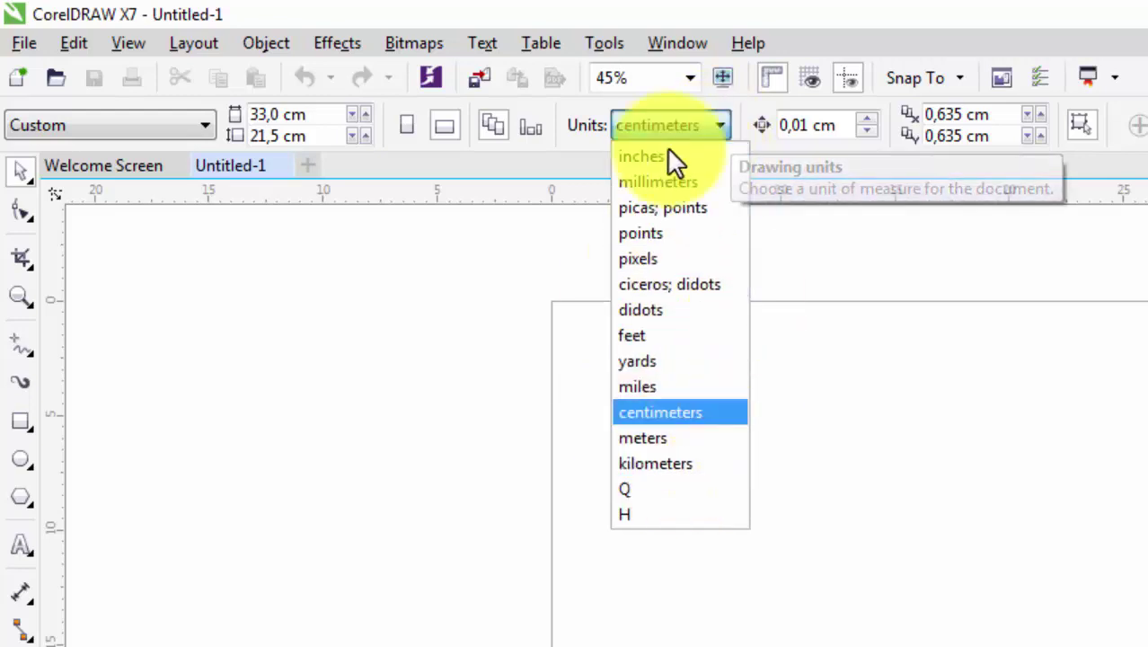
left_click(980, 376)
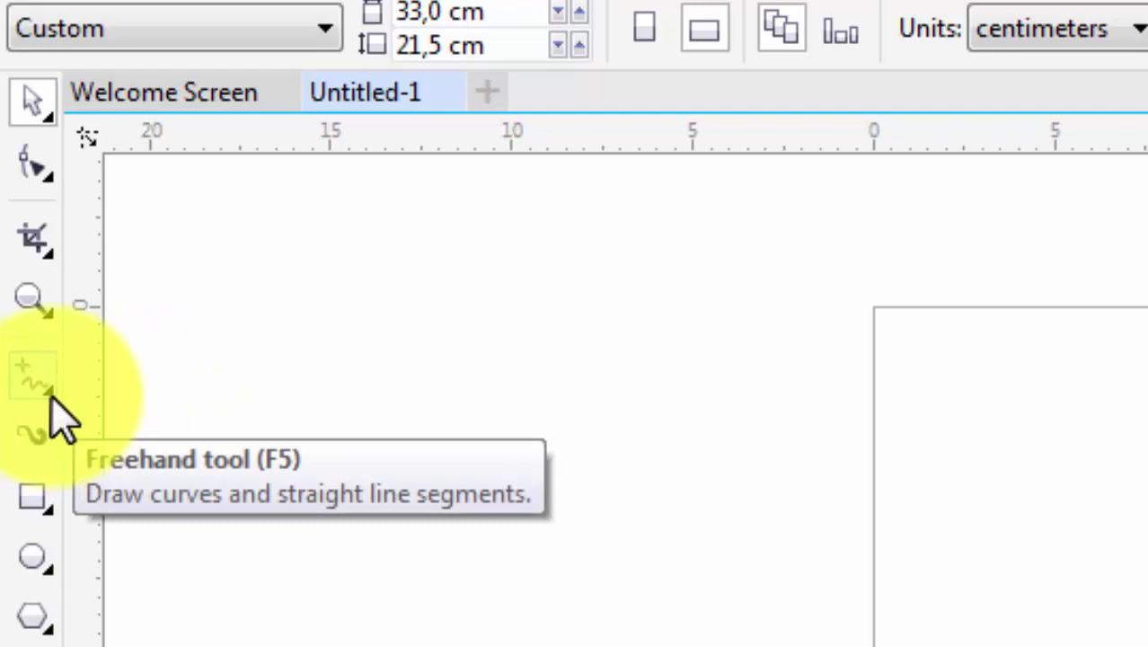
Draw a straight horizontal line about 22.5 cm long with the Freehand tool, about 5 cm below the page's upper edge.
left_click(50, 397)
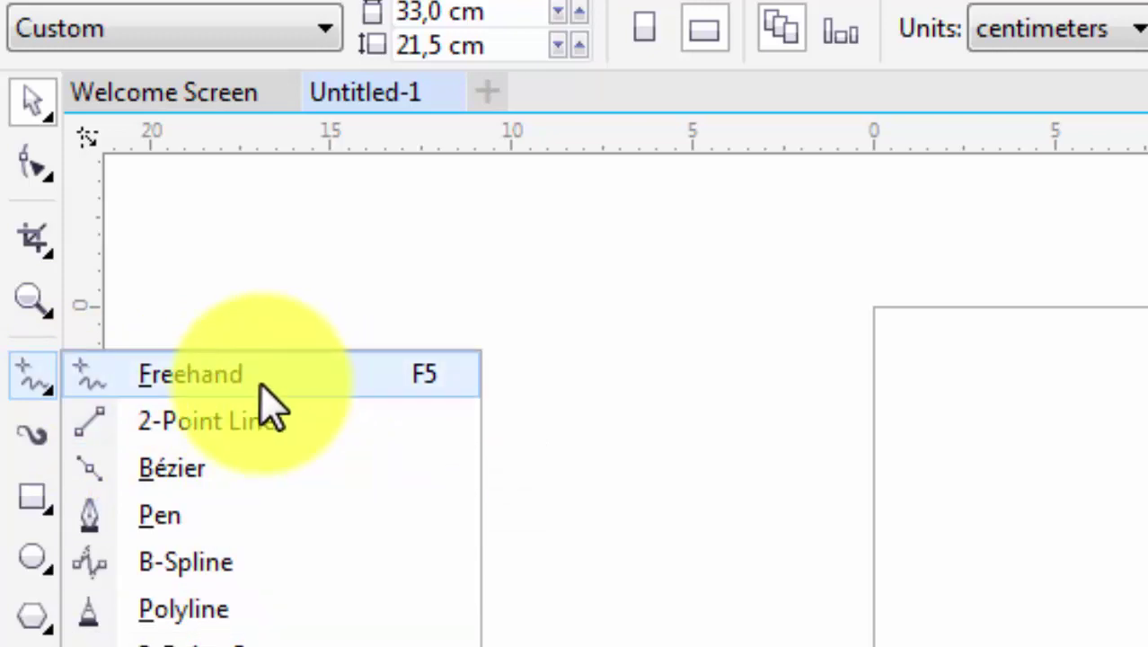
left_click(262, 384)
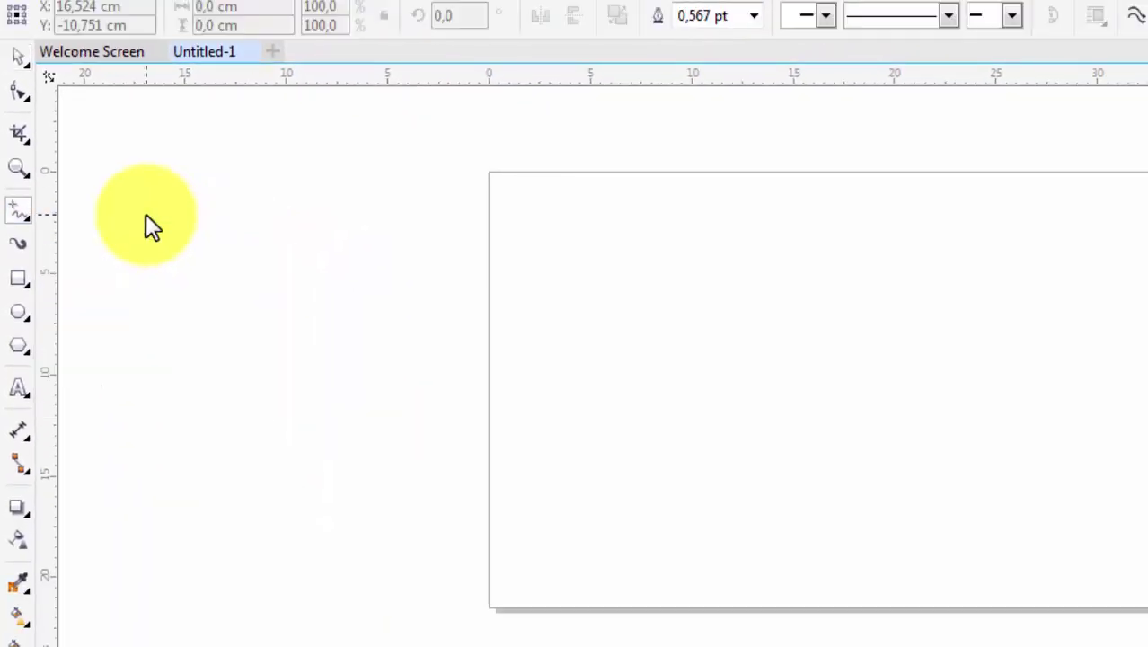
left_click(558, 278)
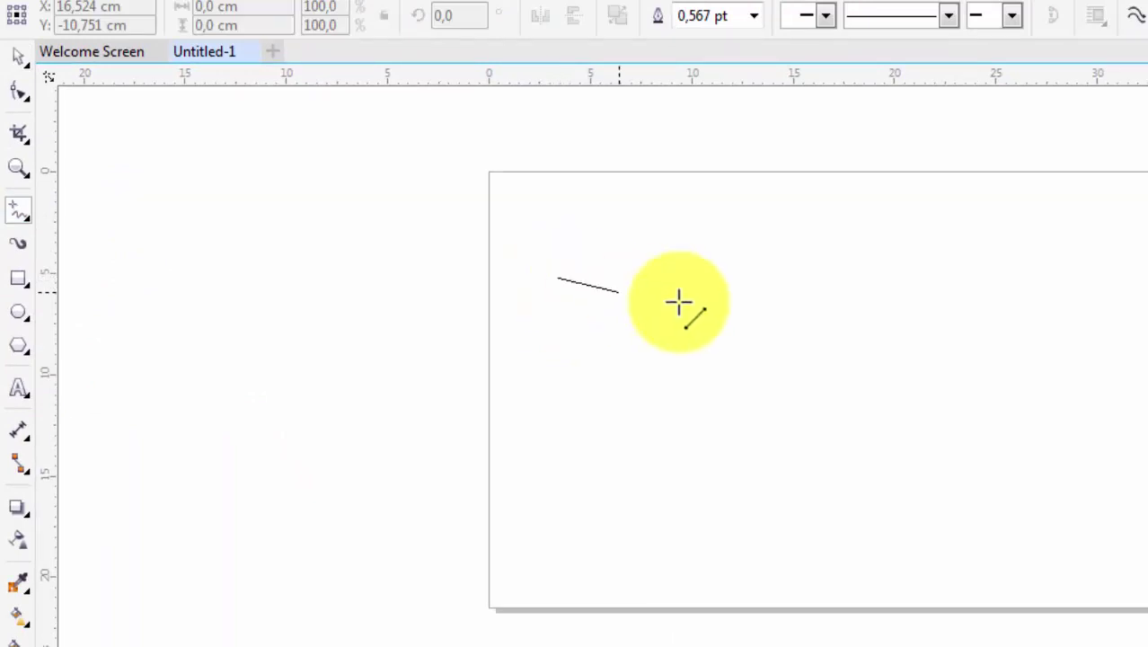
left_click(1015, 278)
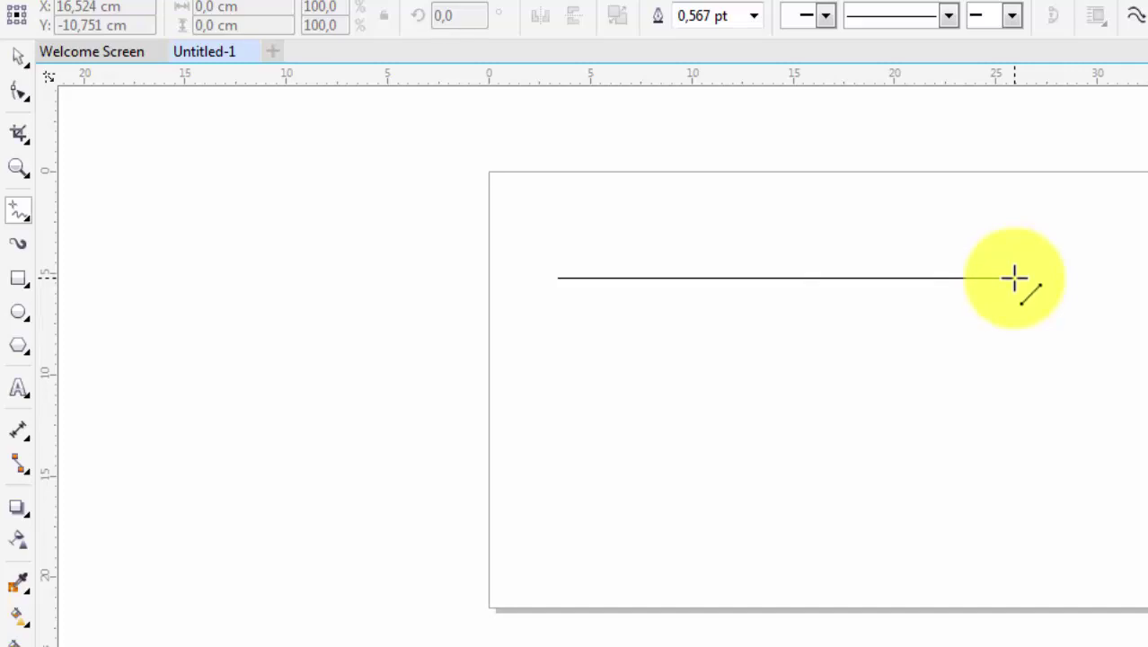
left_click(1015, 278)
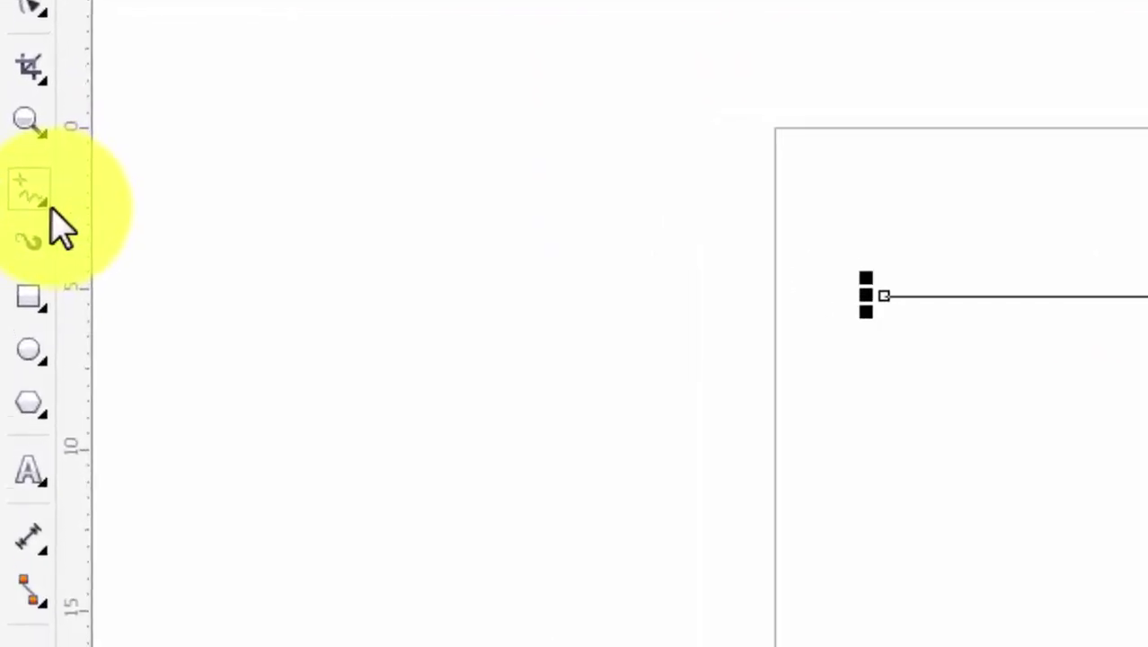
Draw a horizontal 2-Point Line about 24.5 cm long below the first line, about 9.5 cm below the page's upper edge.
left_click(51, 212)
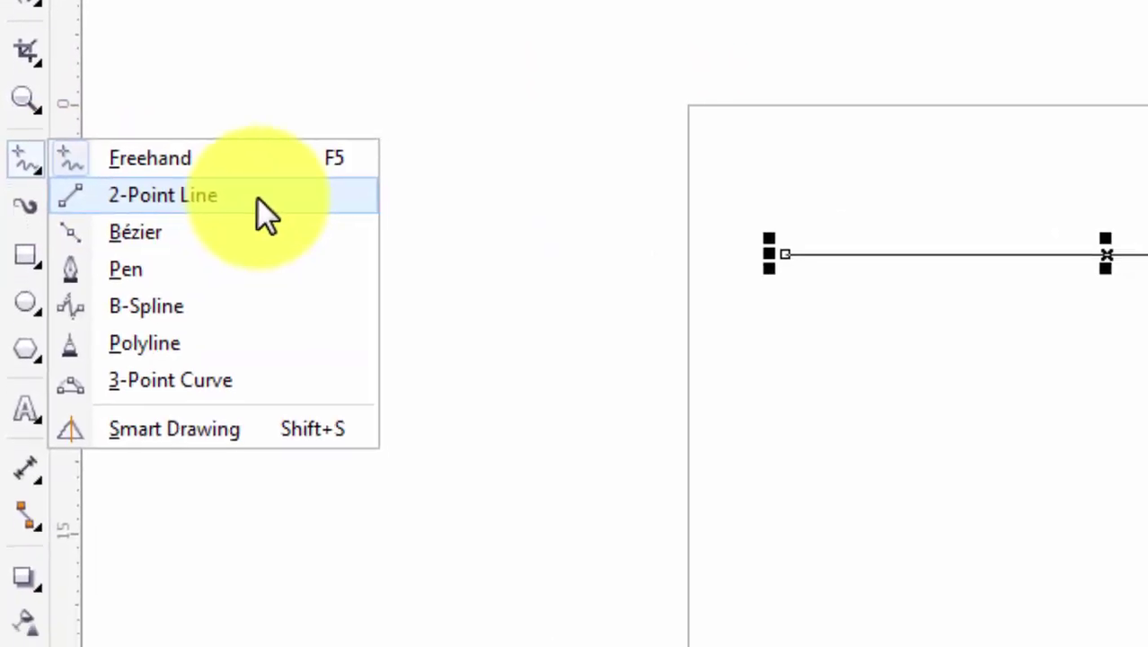
left_click(282, 229)
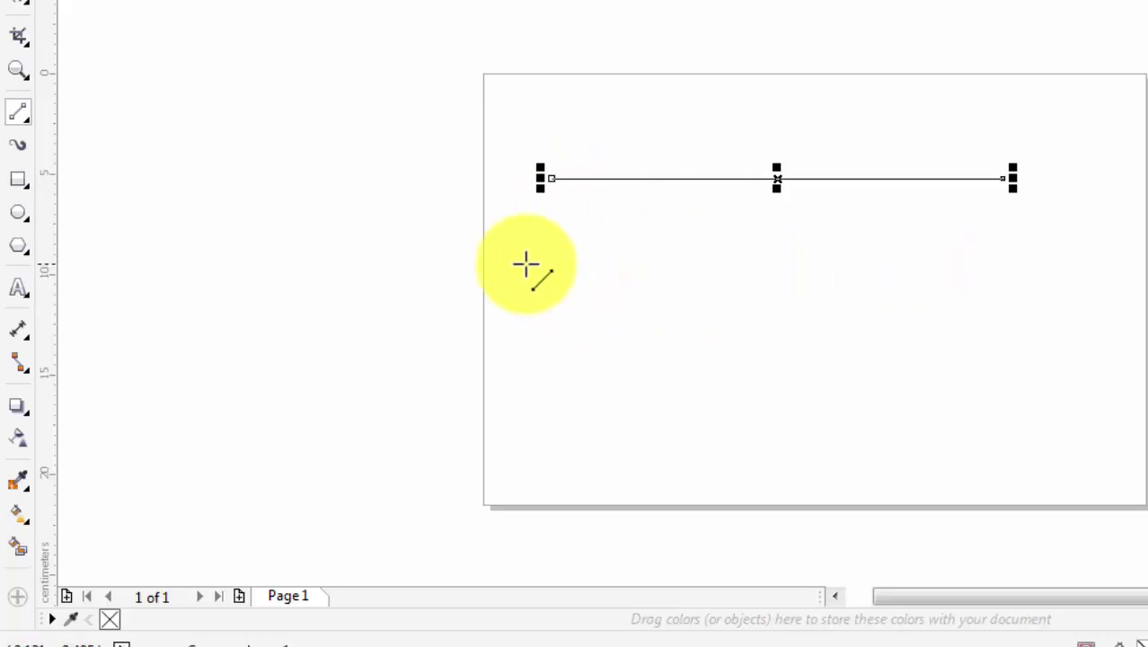
mouse_move(526, 264)
left_mouse_down()
mouse_move(830, 280)
mouse_move(1018, 264)
left_mouse_up()
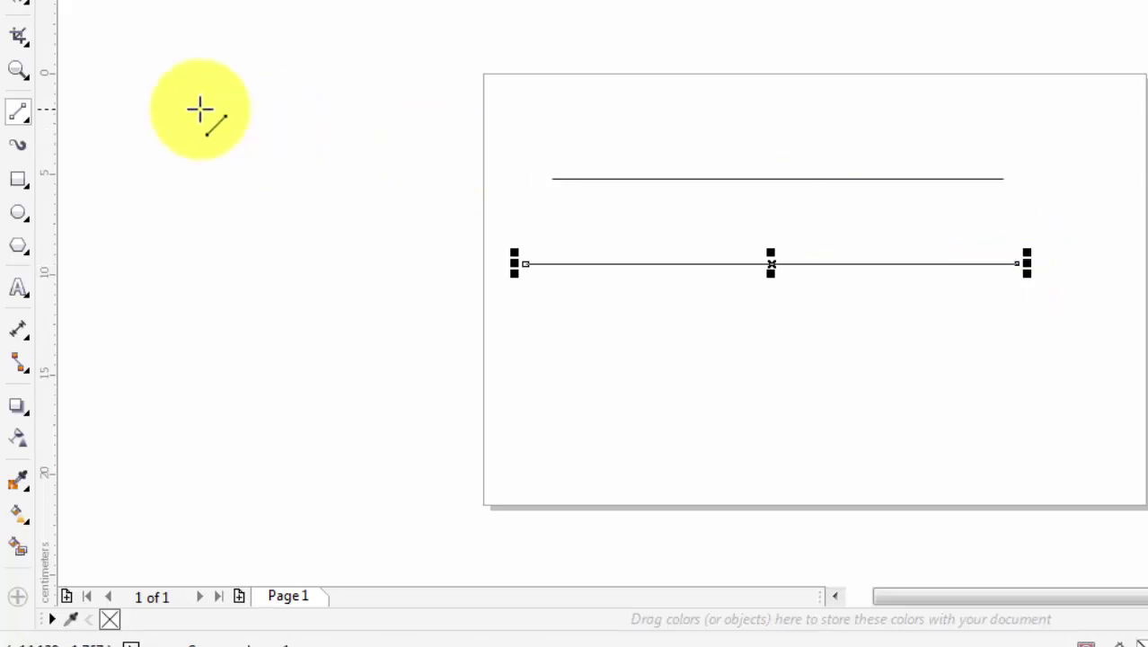
Draw a closed four-sided Bézier shape about 15 cm wide and 6 cm high, starting in the page's upper-left area and crossing the first line.
left_click(25, 118)
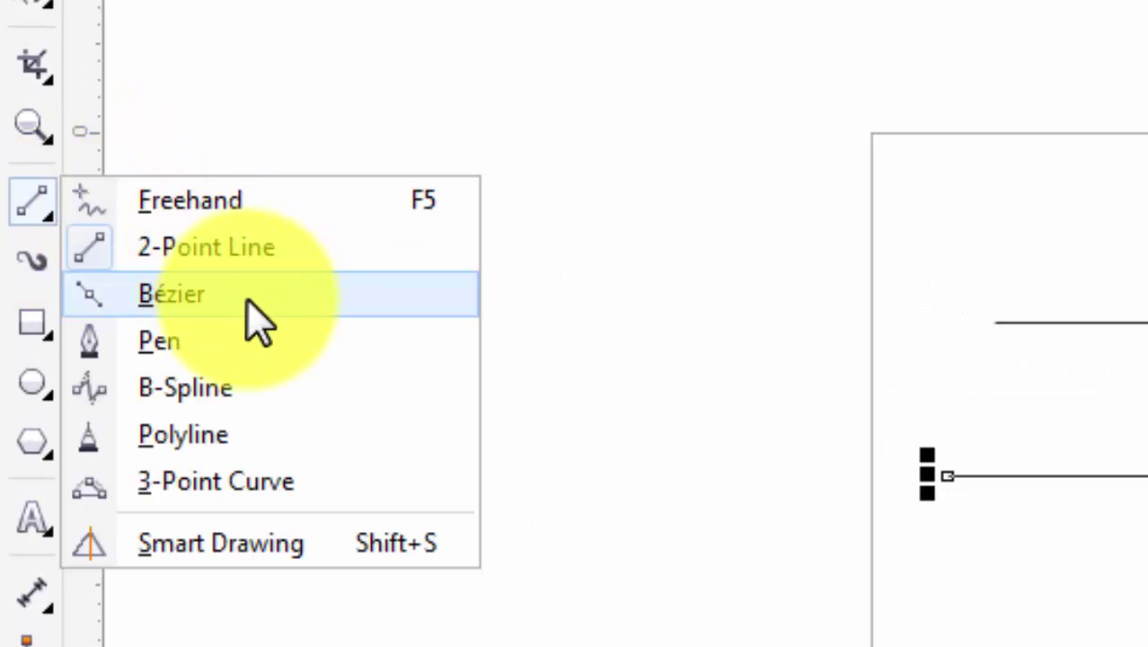
left_click(250, 300)
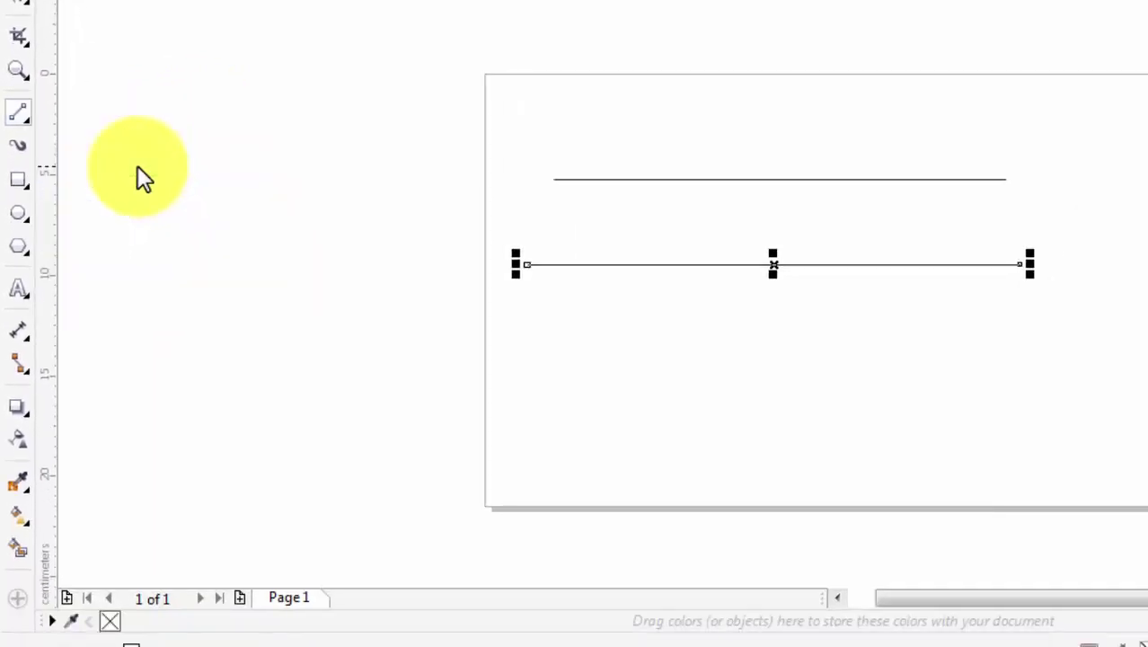
left_click(563, 112)
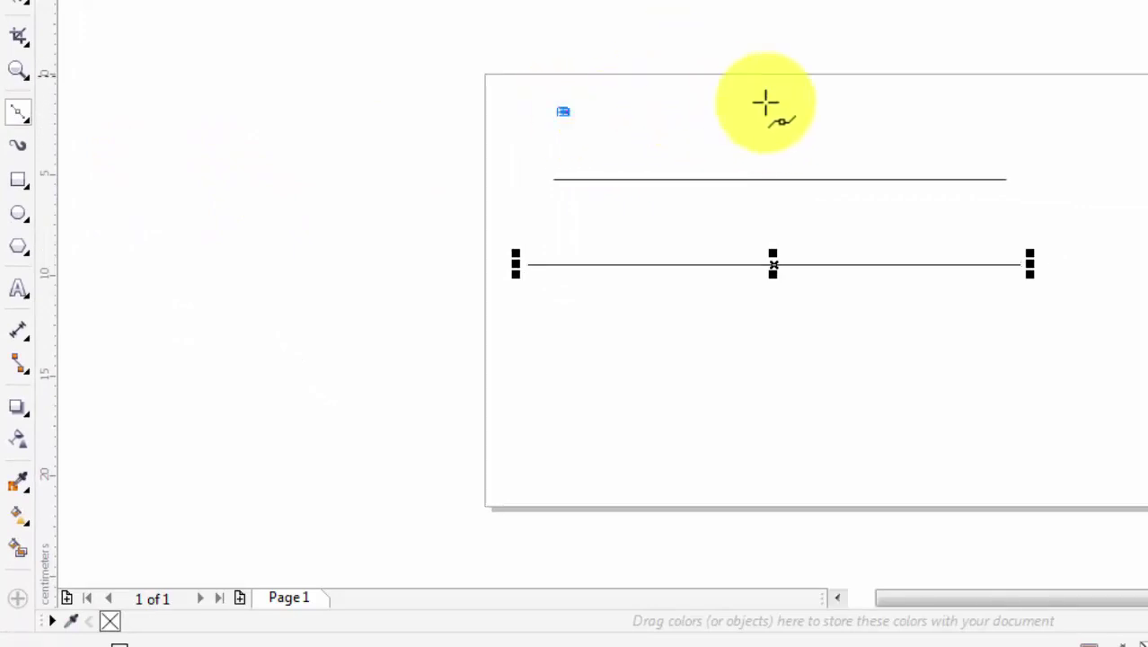
left_click(830, 112)
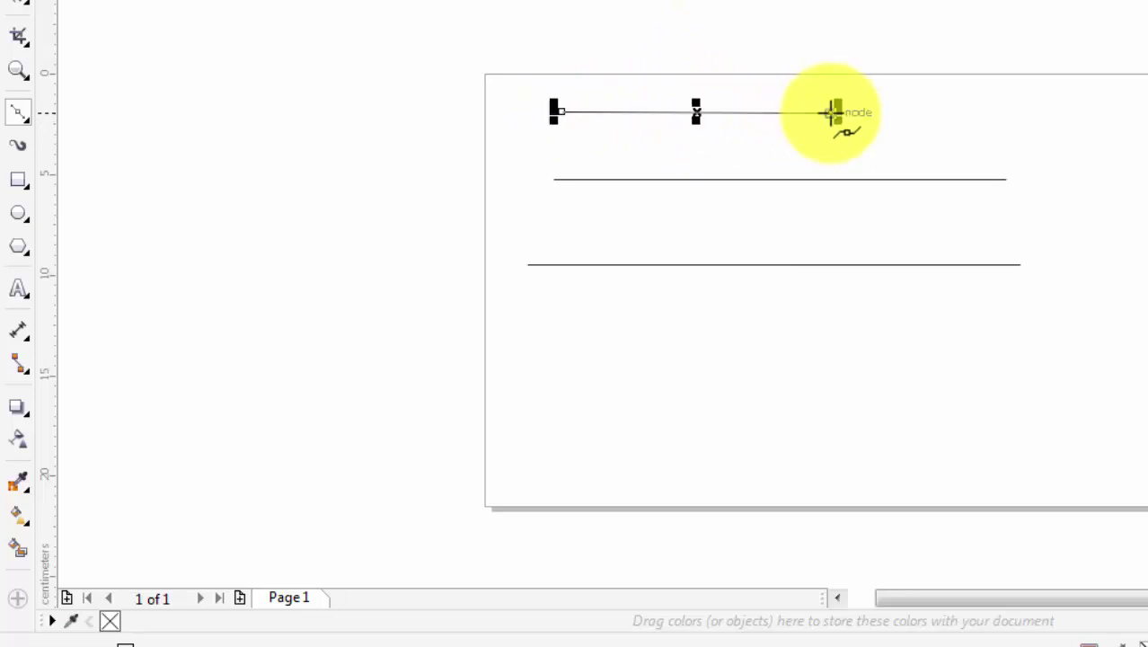
left_click(738, 235)
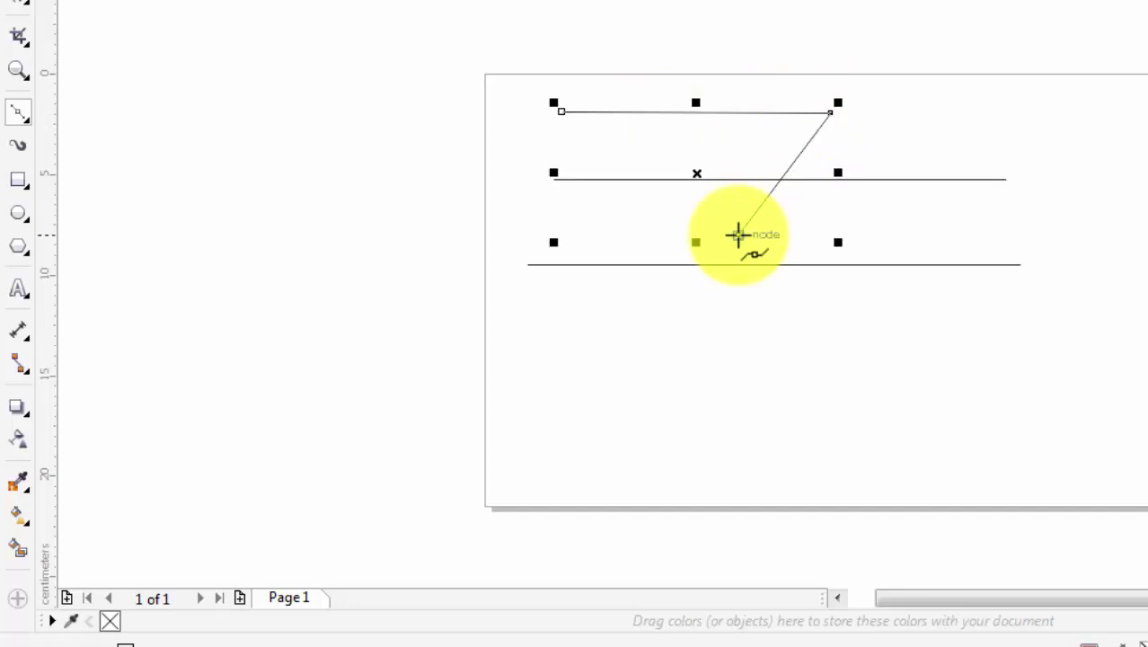
left_click(524, 214)
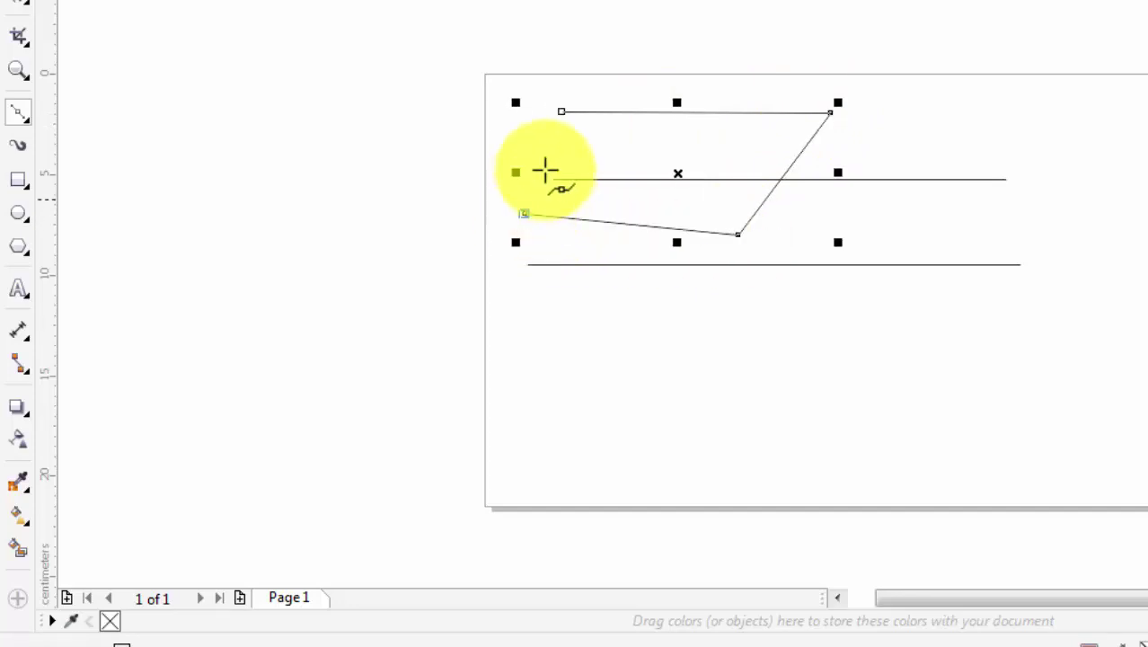
left_click(563, 111)
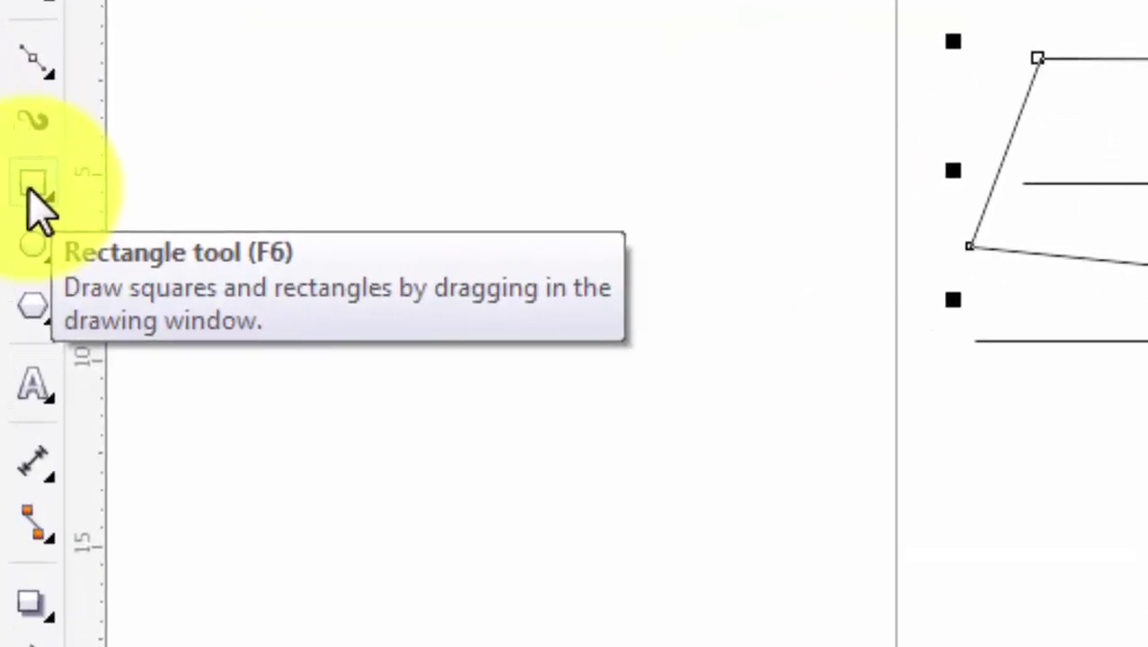
Draw a rectangle about 20 cm wide and 7 cm high below the second horizontal line.
left_click(29, 192)
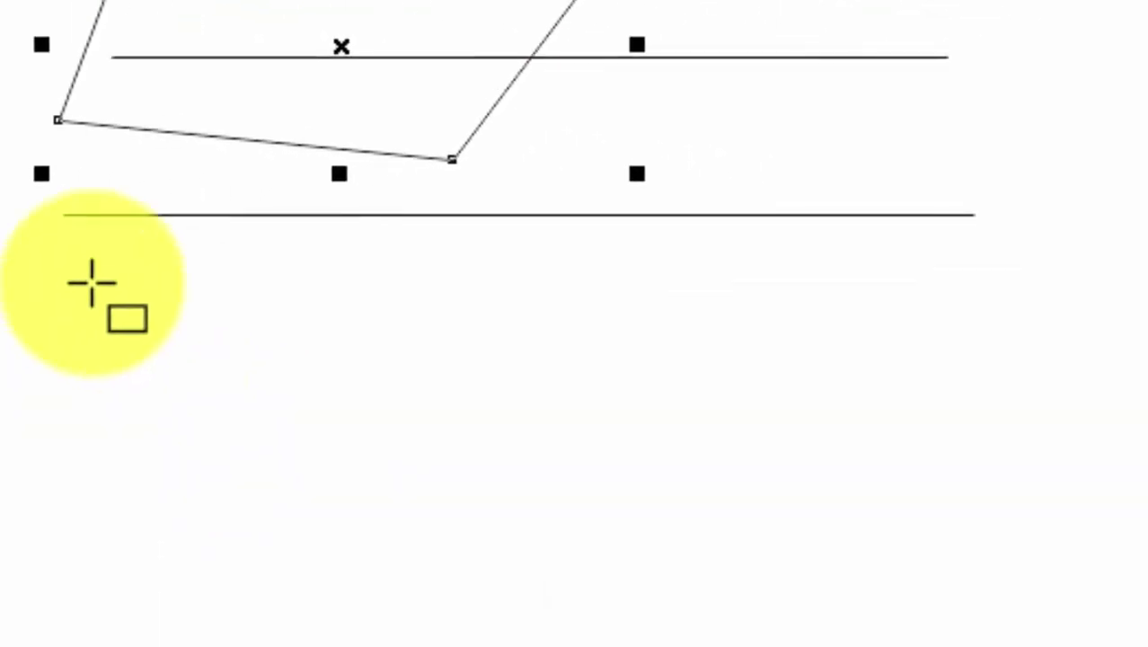
left_click_drag(92, 283, 846, 552)
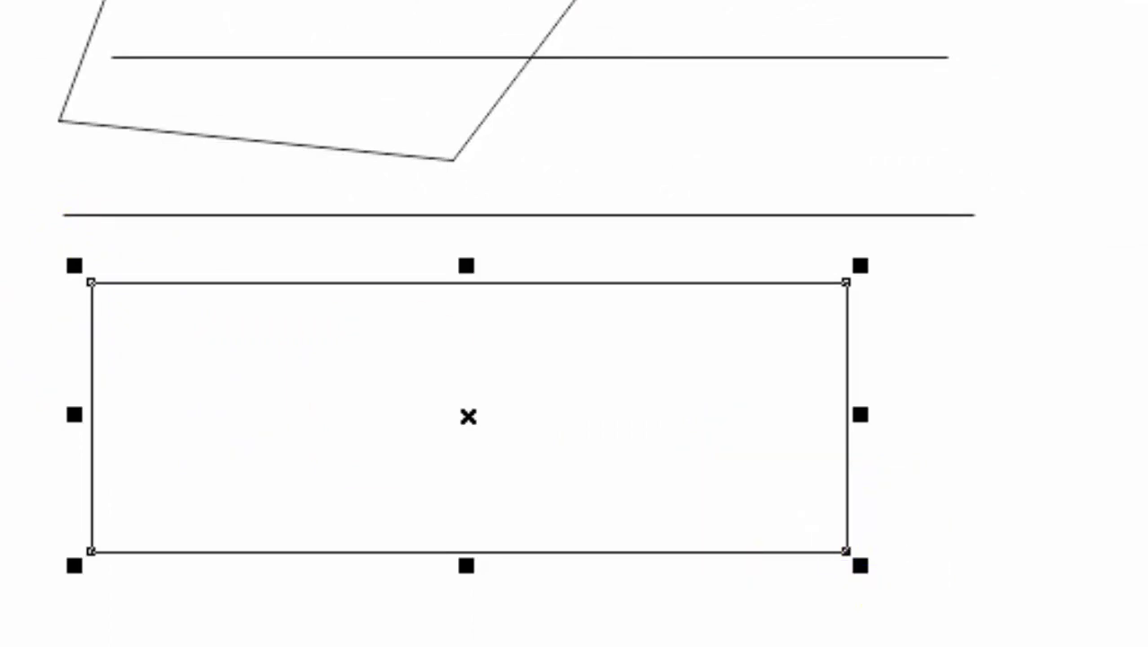
Draw a tilted 3-Point Rectangle about 16.5 cm long and 8 cm wide, overlapping the page's upper-left corner.
left_click(48, 119)
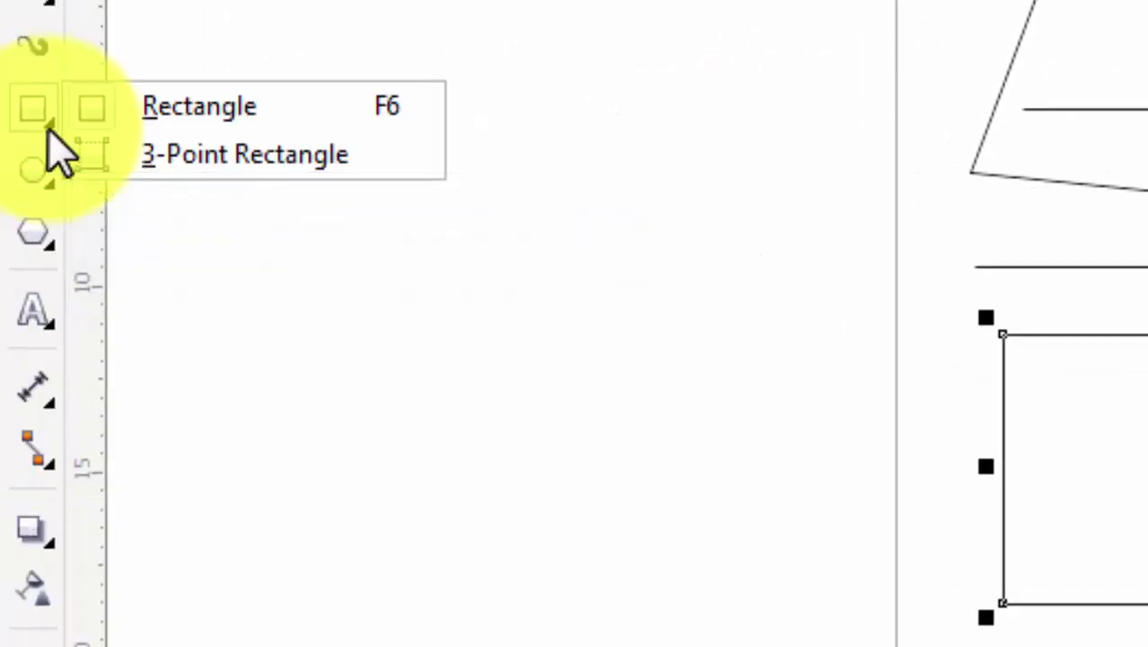
left_click(190, 155)
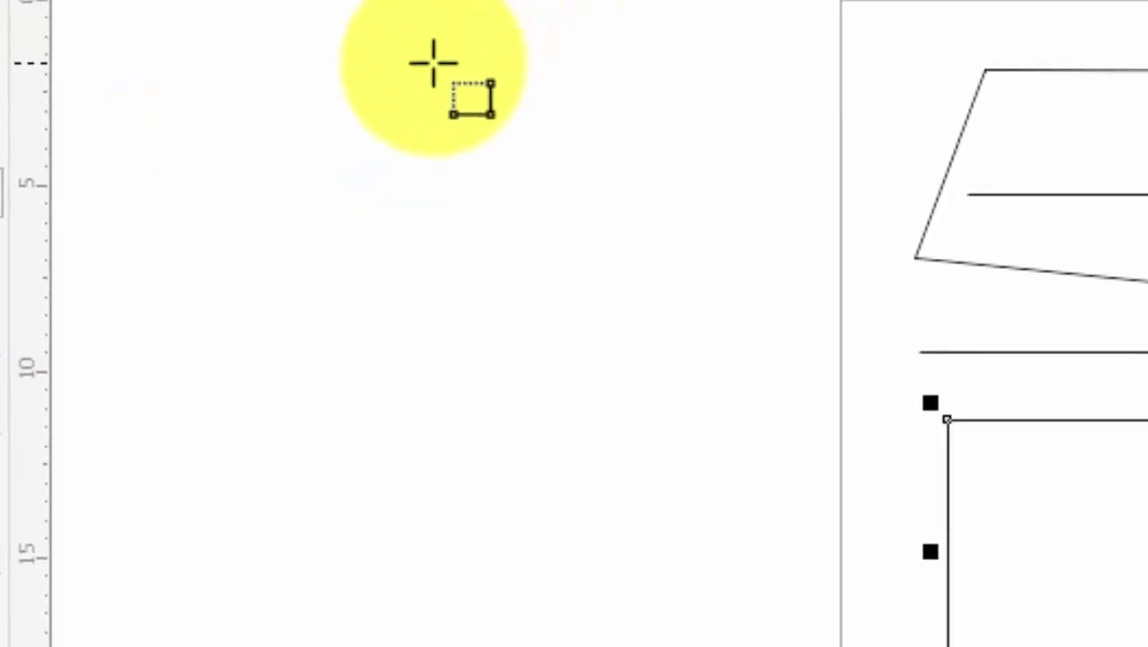
left_click_drag(377, 148, 977, 0)
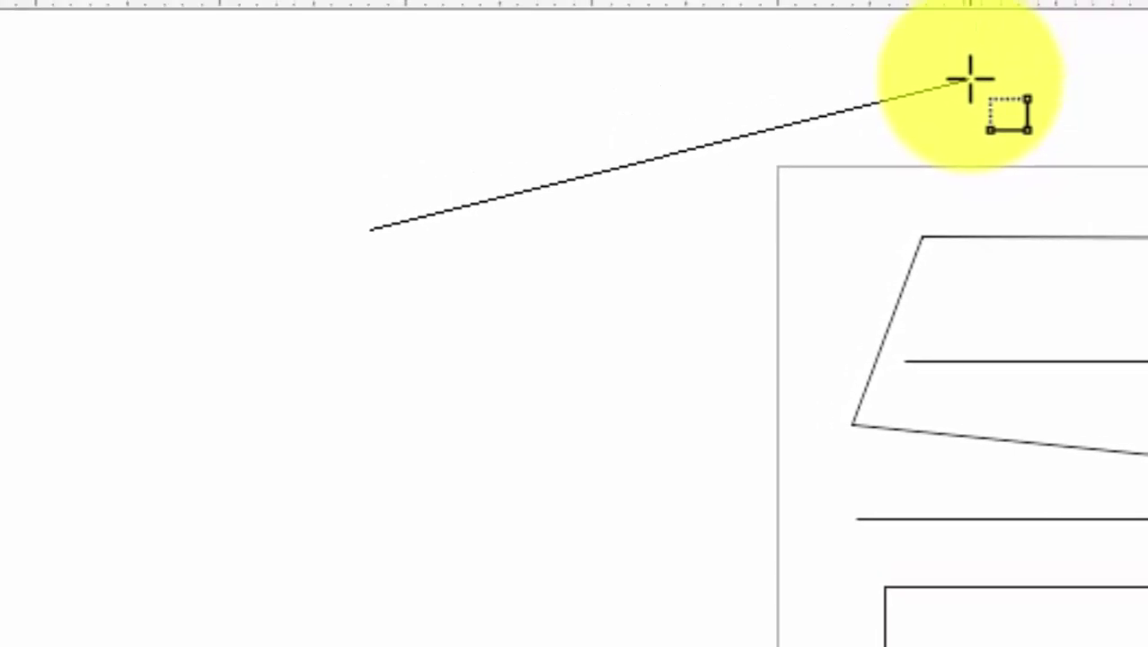
left_click_drag(970, 79, 970, 79)
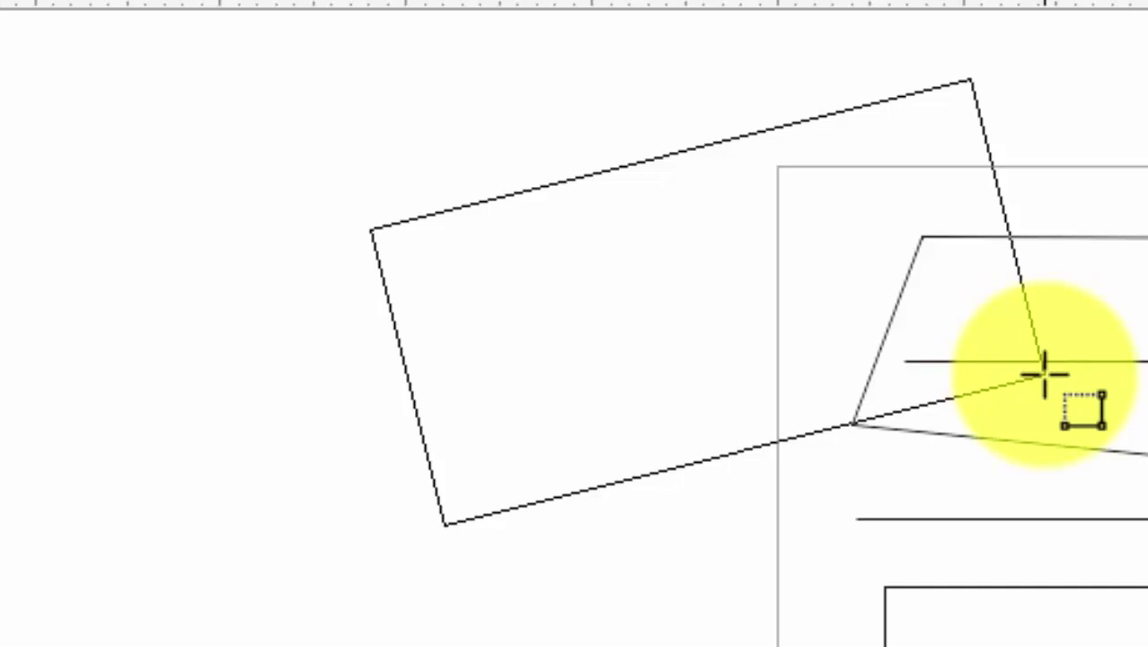
left_click(1043, 372)
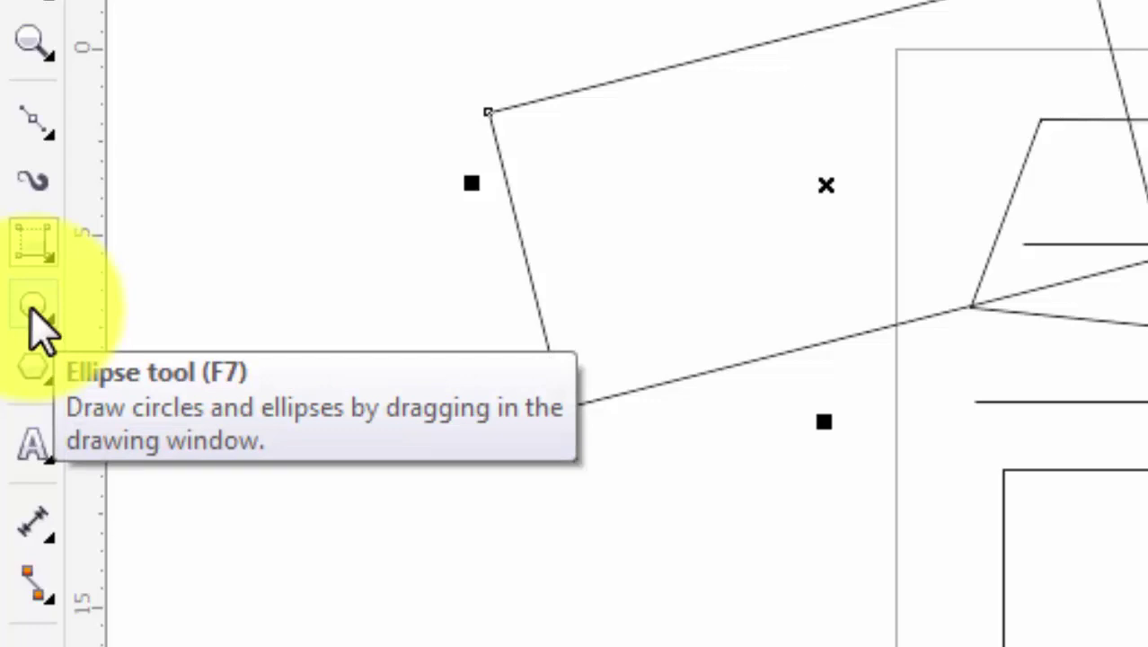
Draw a nearly circular ellipse about 6.5 cm wide near the page's upper-right corner.
left_click(32, 307)
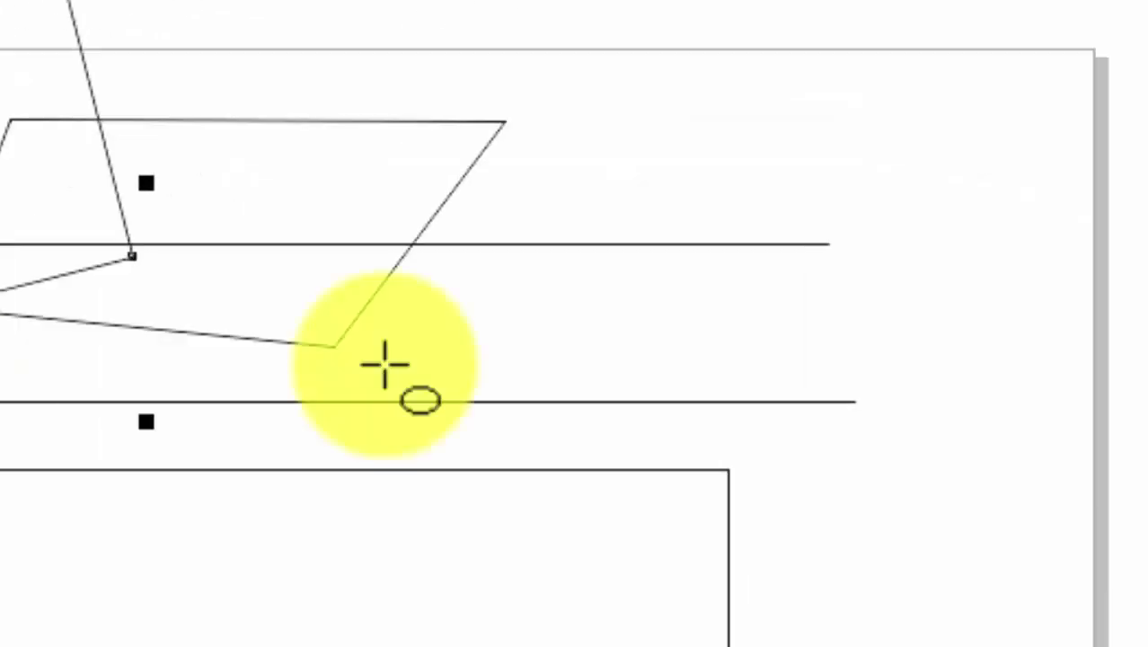
left_click(775, 78)
left_click_drag(775, 78, 1015, 307)
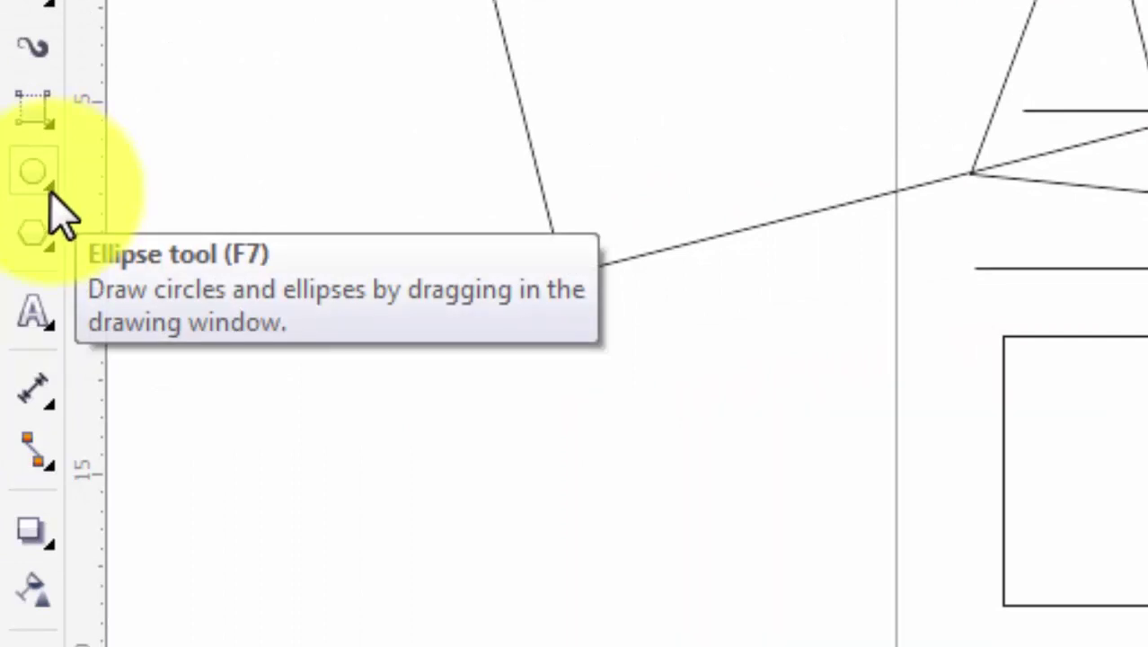
Draw a 3-Point Ellipse about 10.5 cm across, overlapping the smaller ellipse and the page's right edge.
left_click(50, 191)
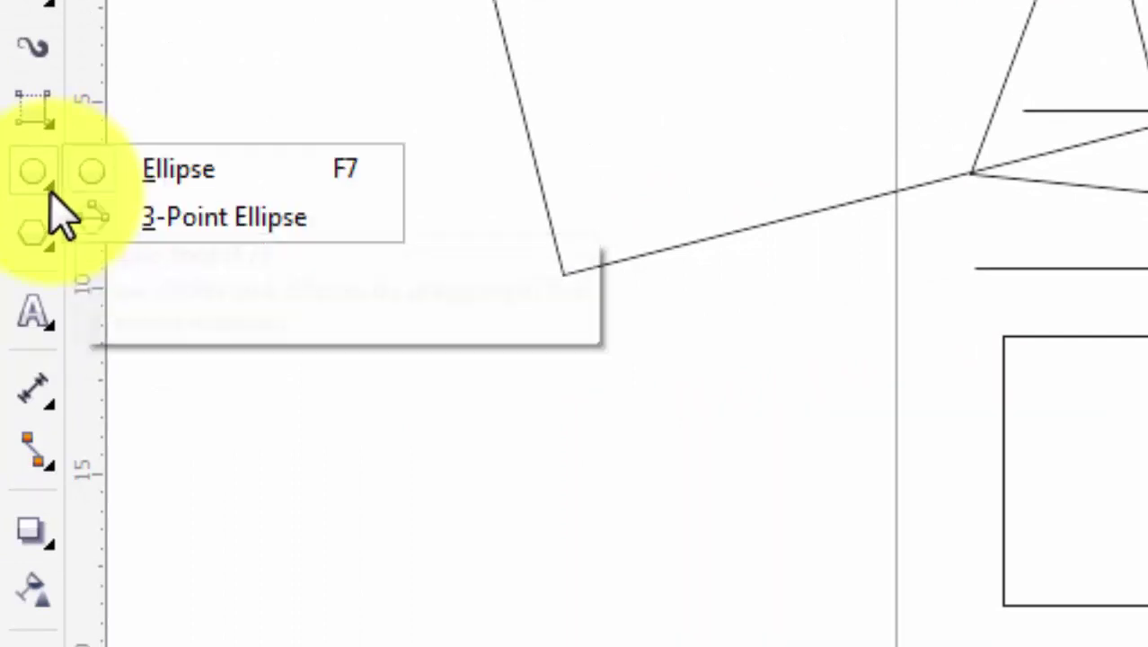
left_click(238, 217)
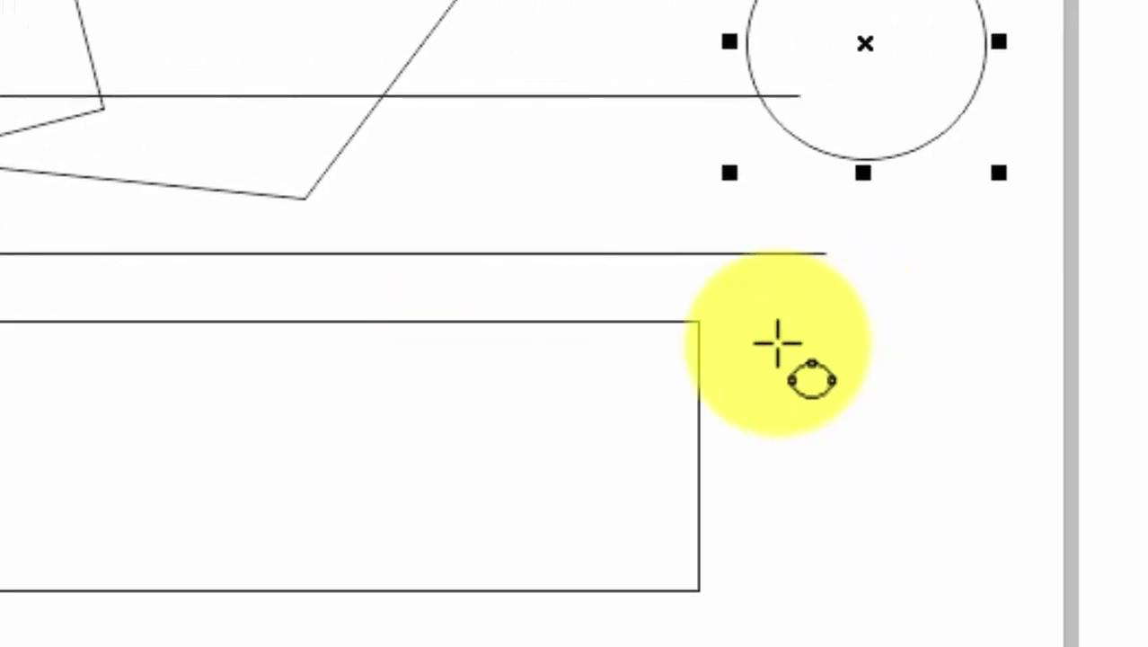
left_click_drag(778, 342, 1147, 184)
left_click_drag(1022, 200, 937, 139)
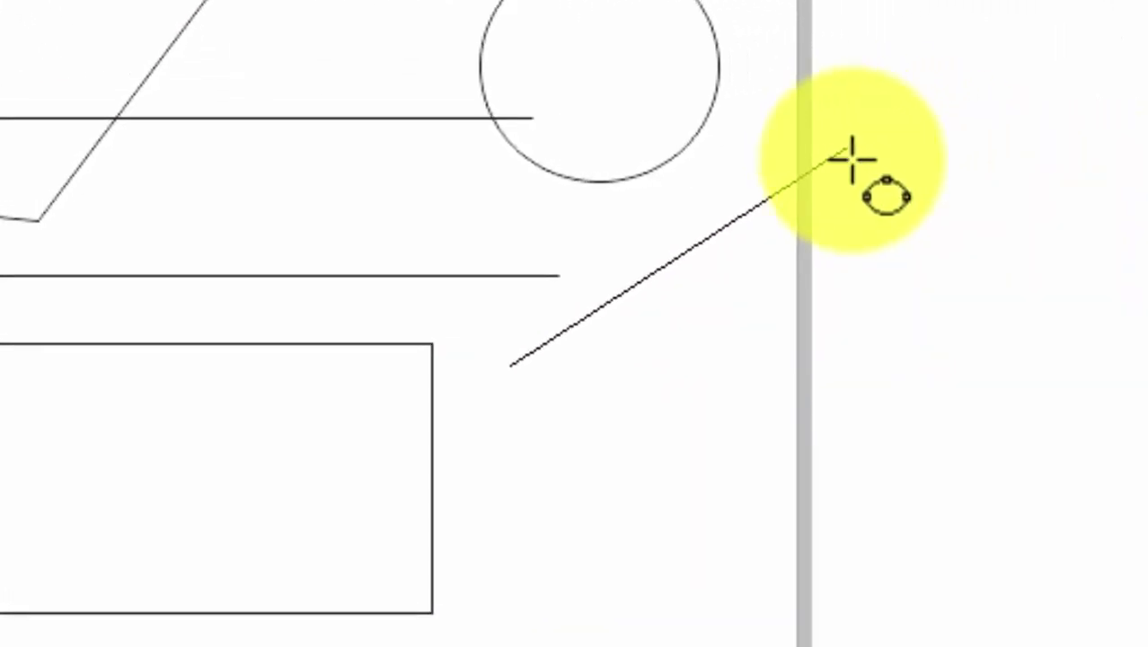
left_click(847, 158)
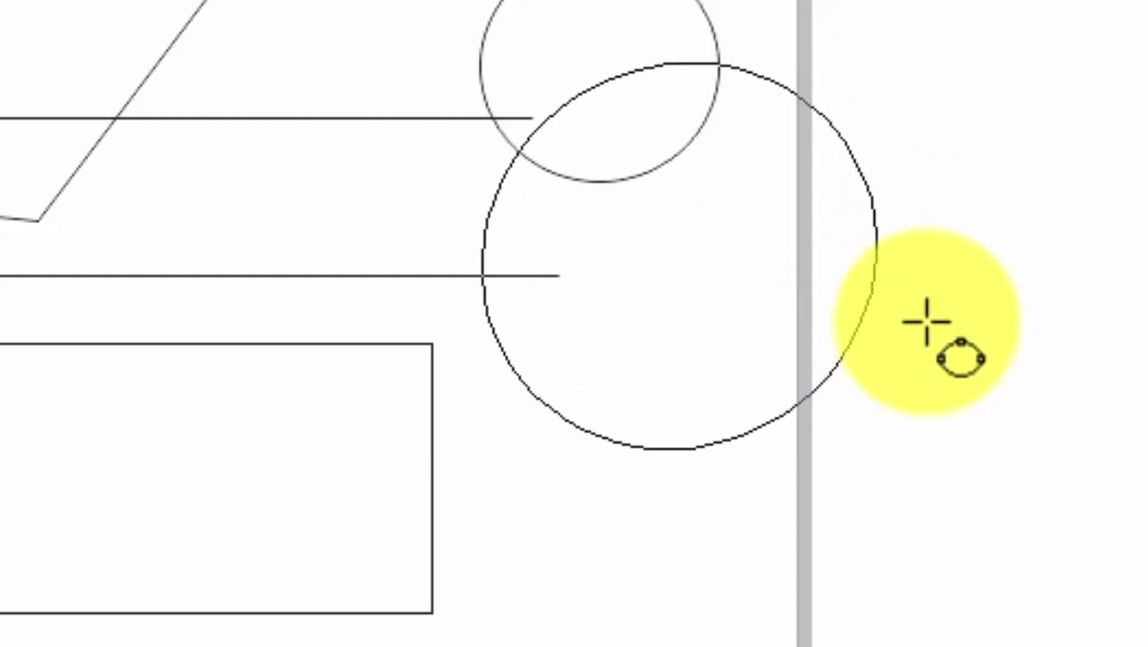
left_click(927, 320)
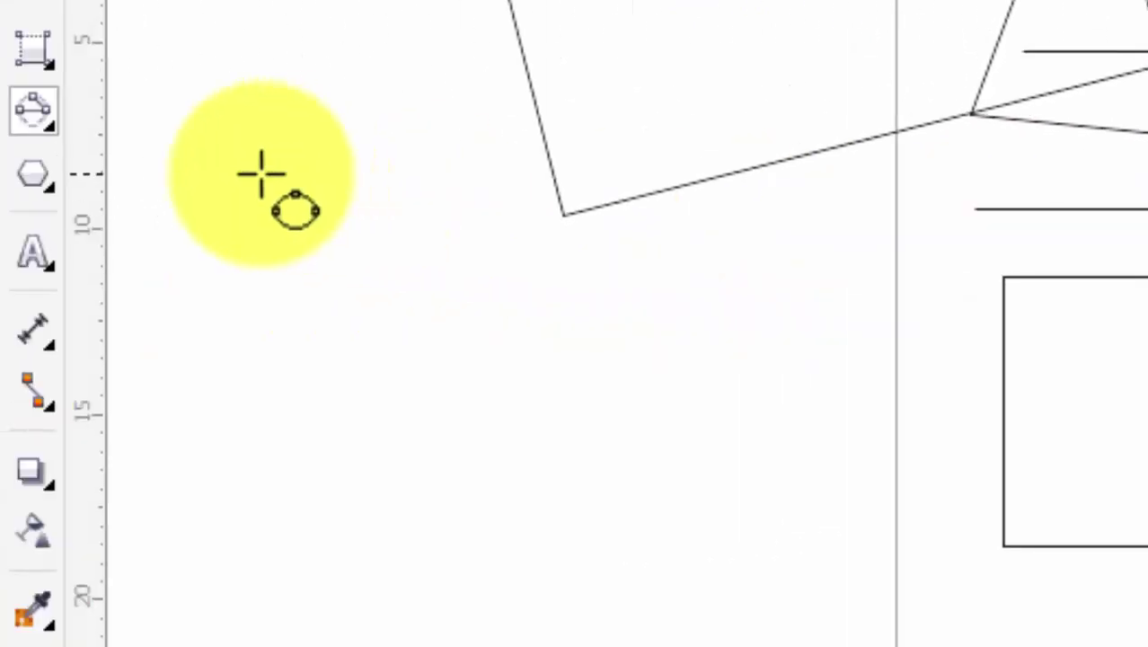
Draw a polygon beside the page's left edge, below the tilted rectangle, and set its number of sides to 8.
left_click(33, 179)
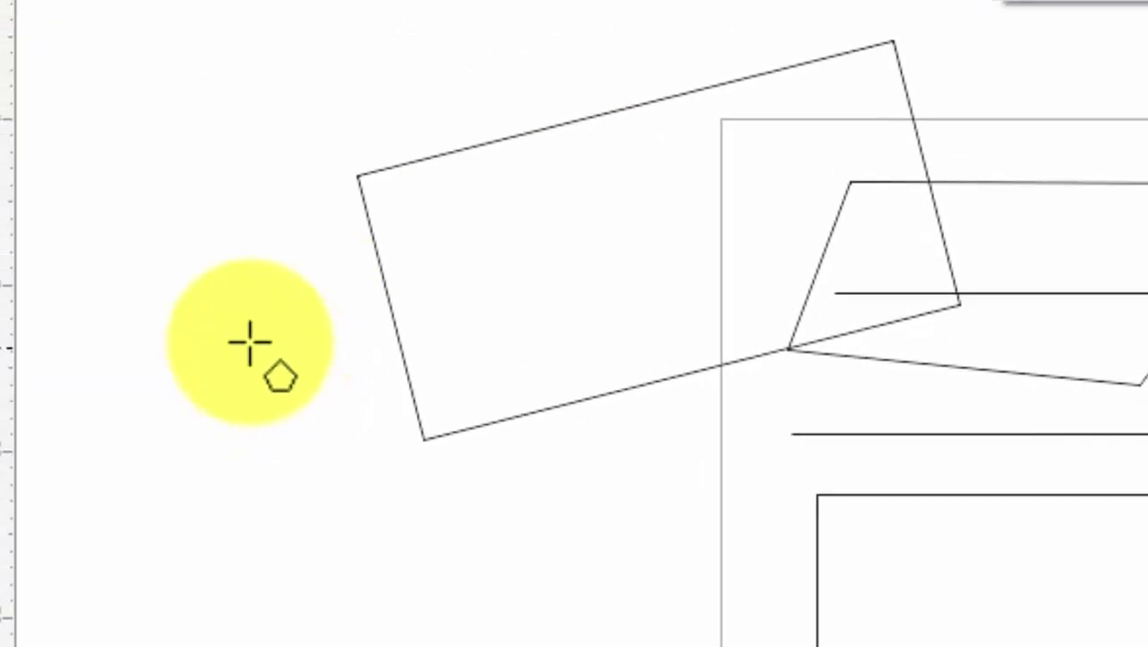
left_click_drag(231, 335, 449, 474)
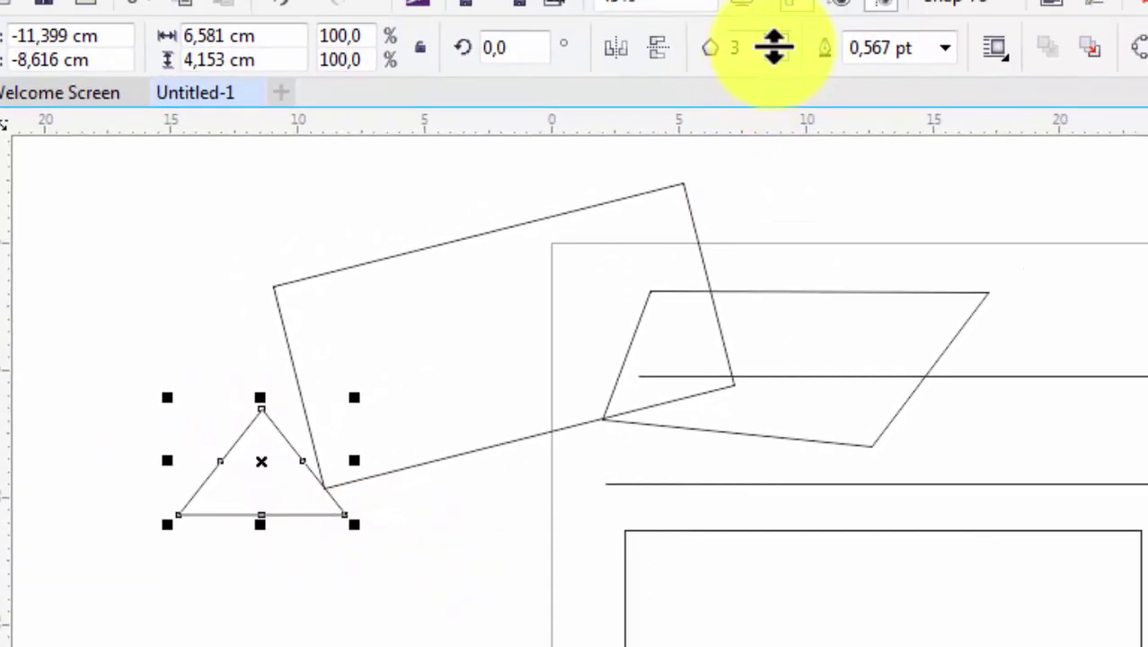
left_click(772, 39)
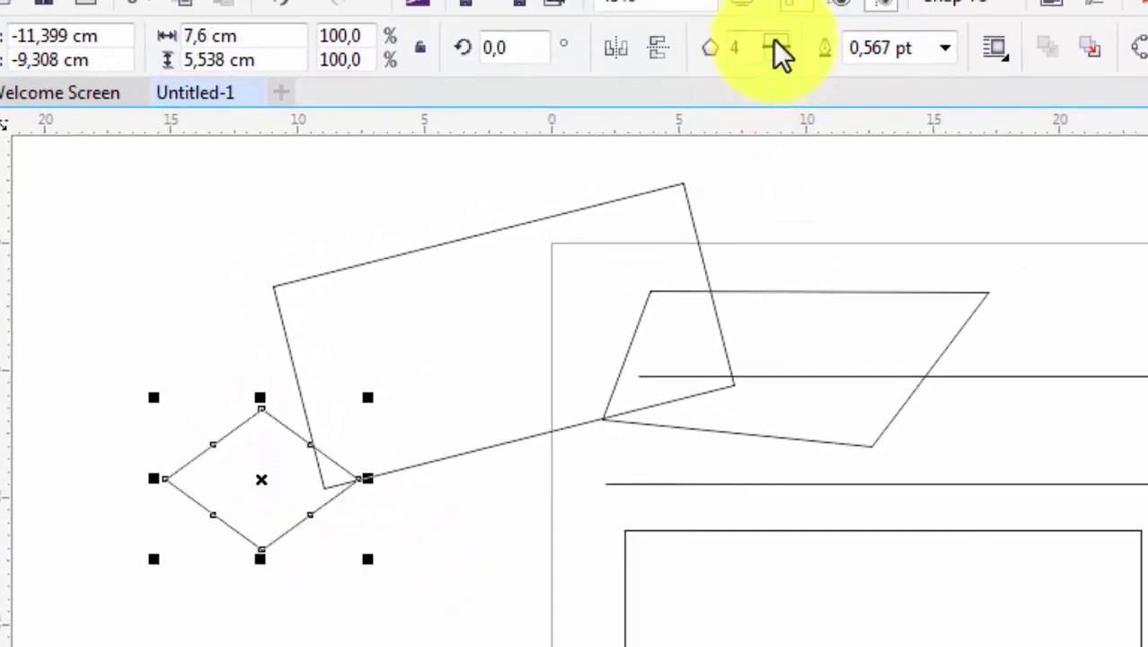
left_click(773, 40)
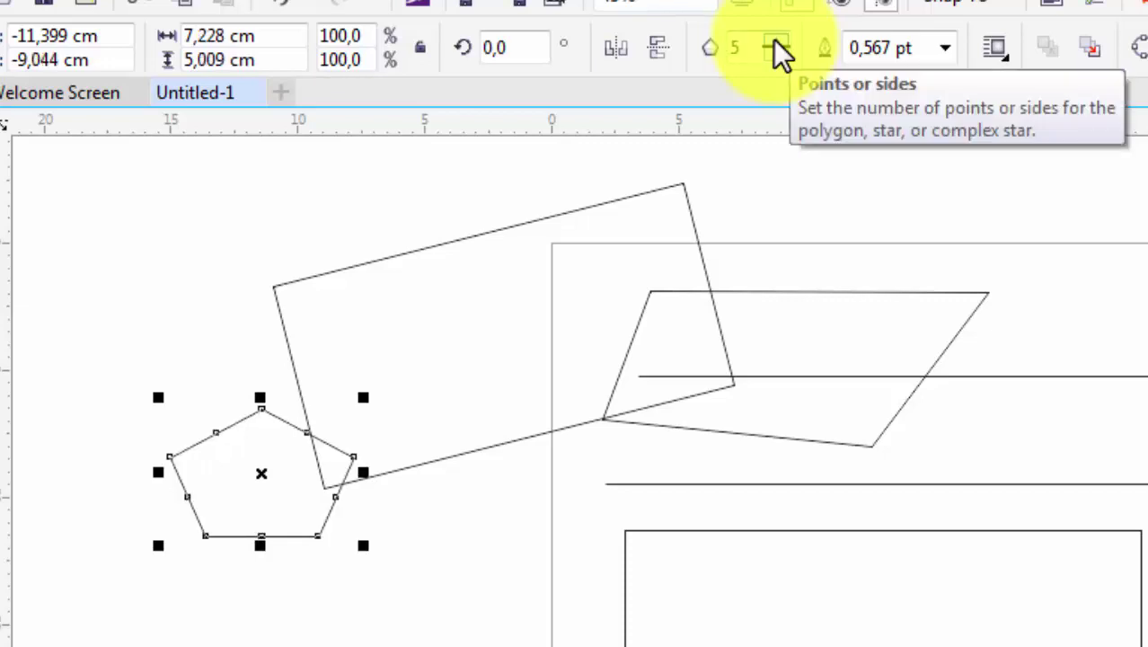
left_click(772, 38)
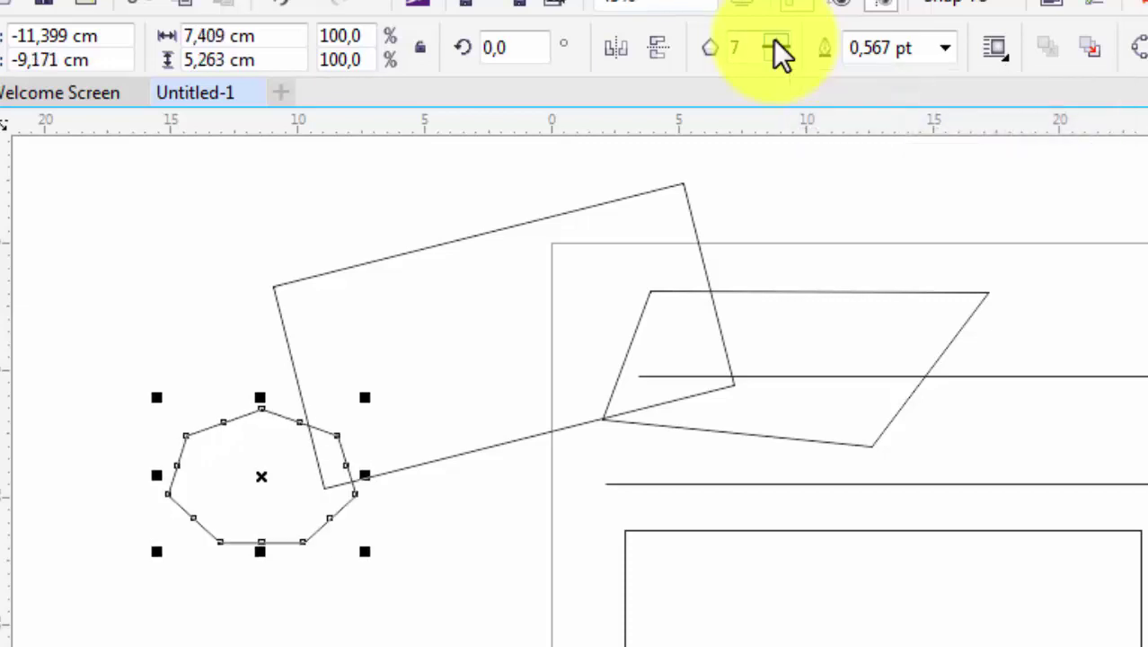
left_click(775, 42)
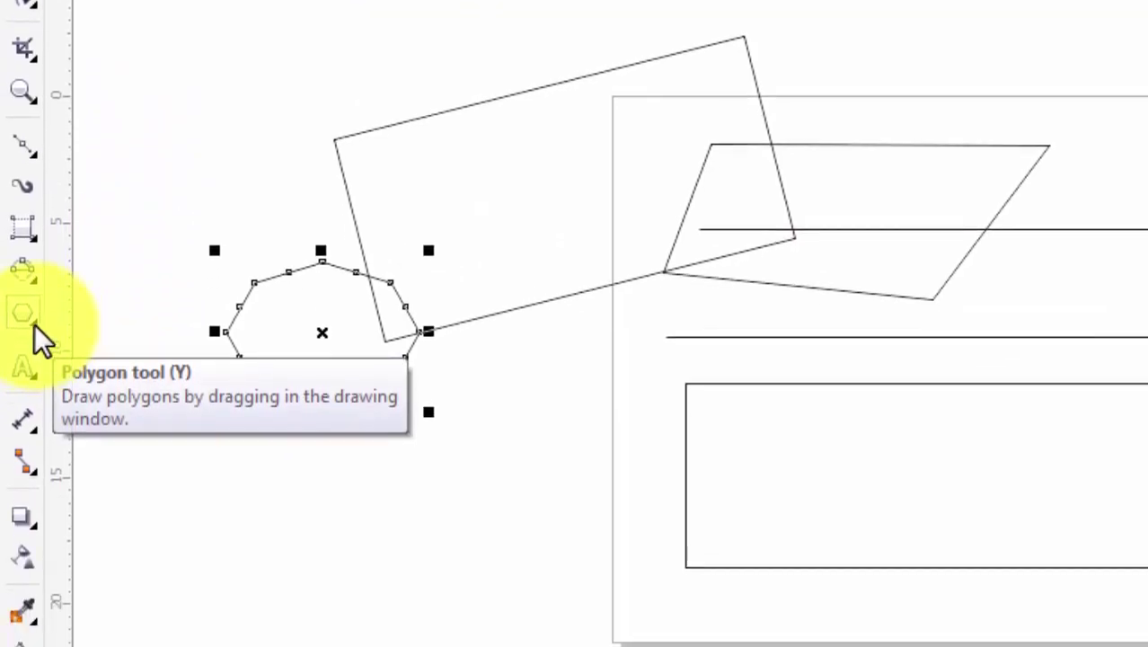
Draw a five-pointed star about 7 cm wide and 7.5 cm high beside the page's left edge, below the octagon.
left_click(34, 323)
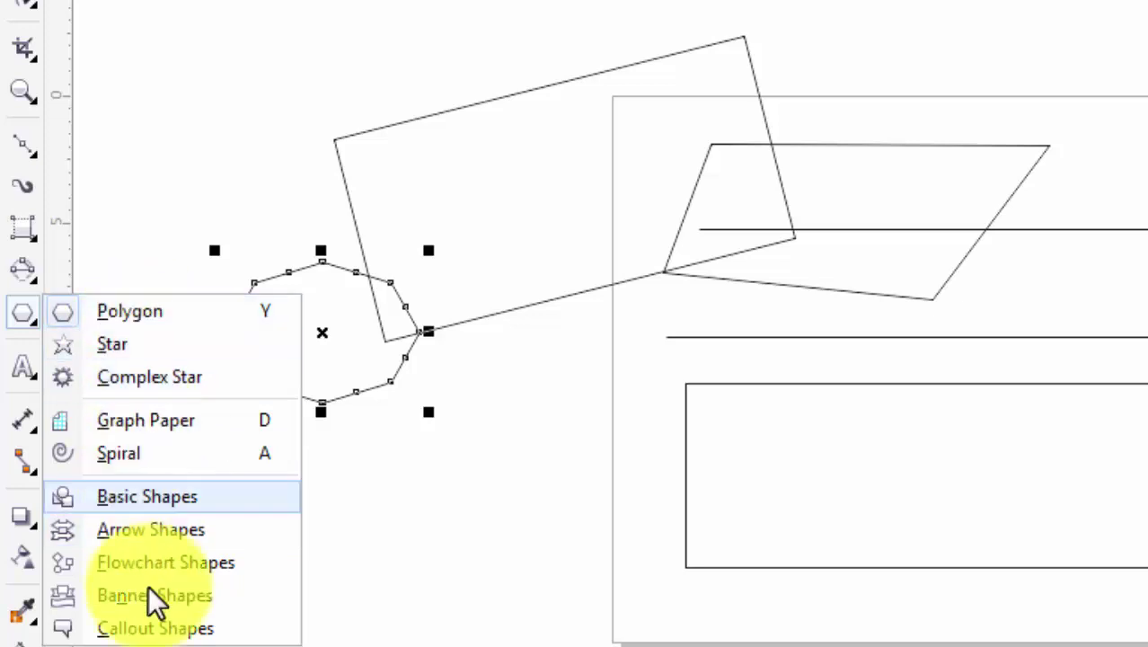
left_click(125, 342)
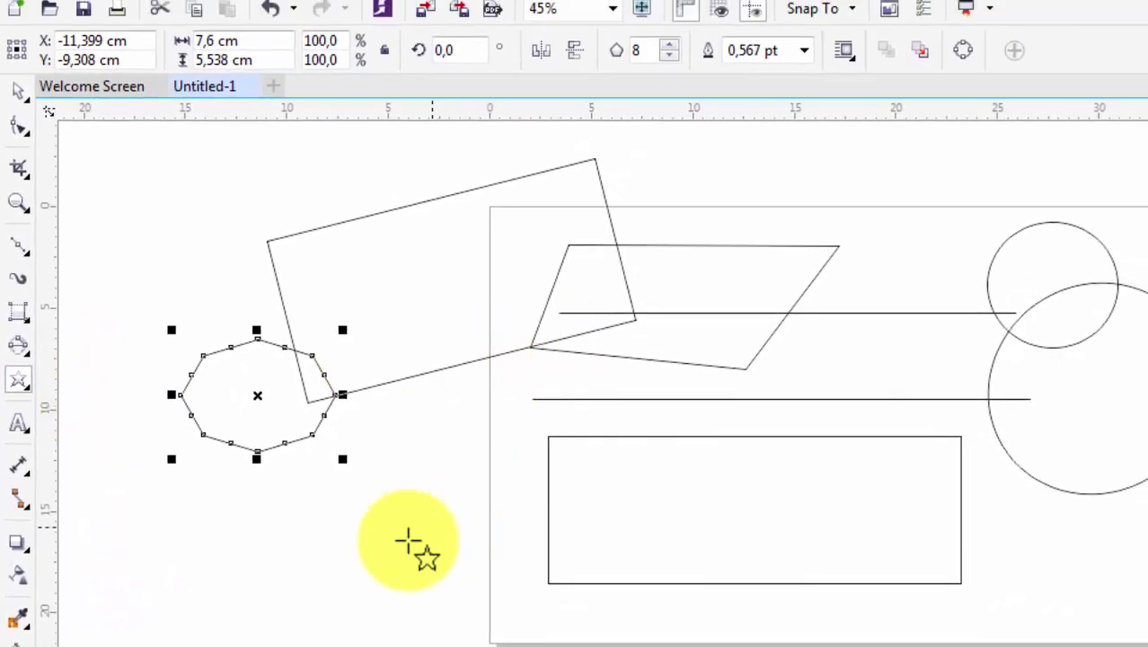
mouse_move(334, 481)
left_mouse_down()
mouse_move(495, 598)
mouse_move(486, 640)
left_mouse_up()
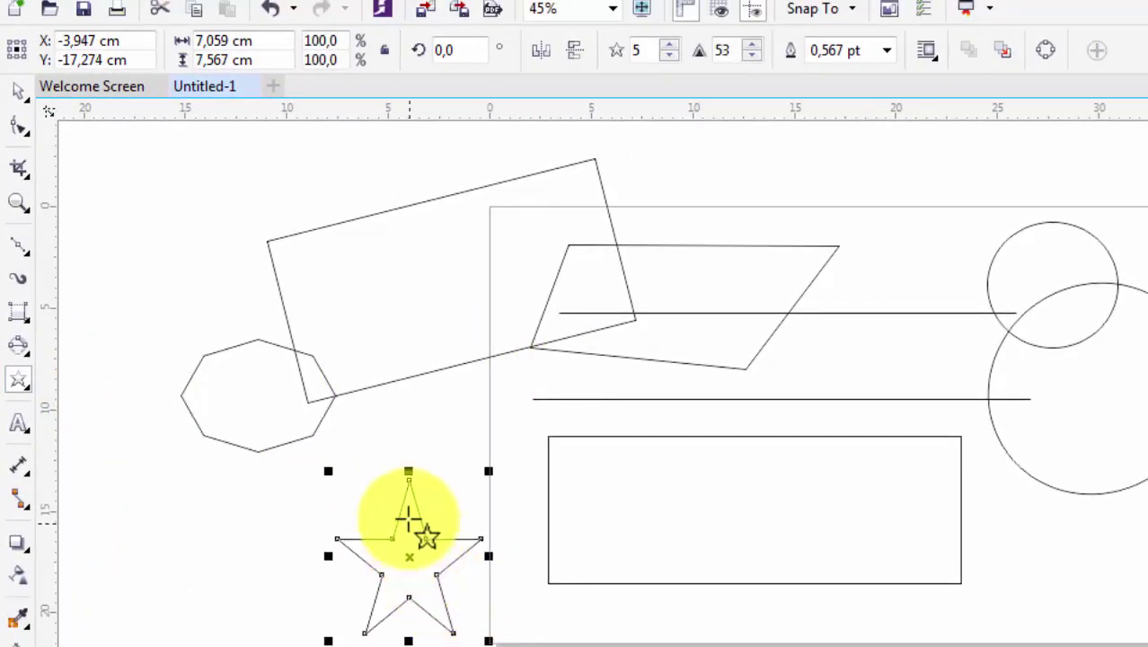
left_click_drag(409, 474, 337, 539)
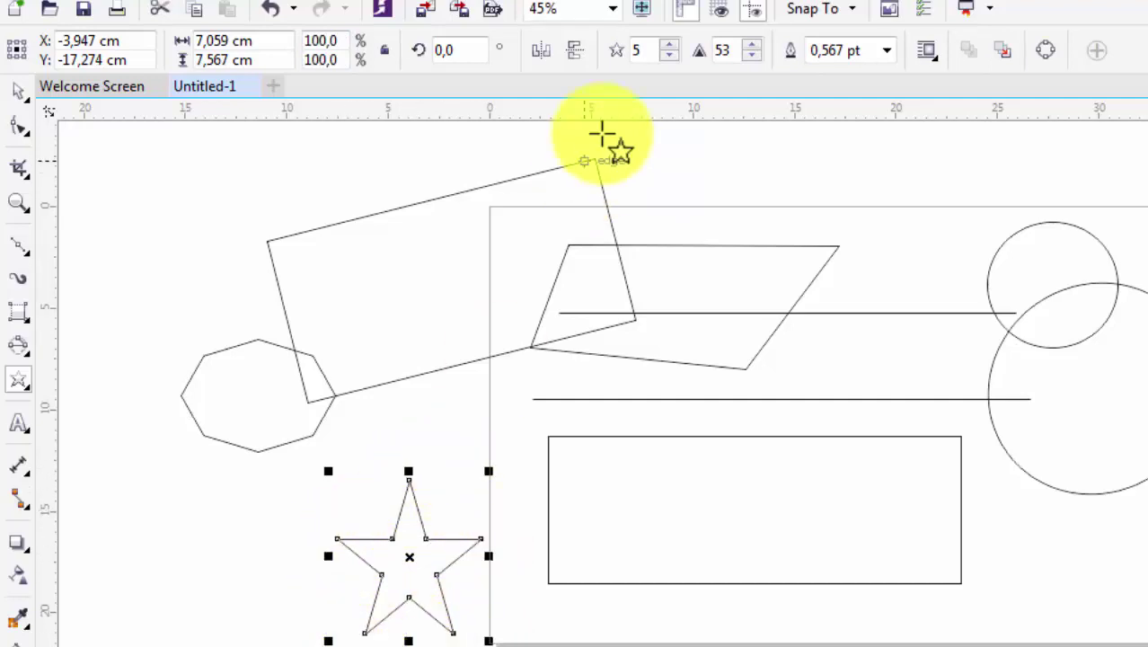
Set the star's number of points to 9.
left_click(670, 43)
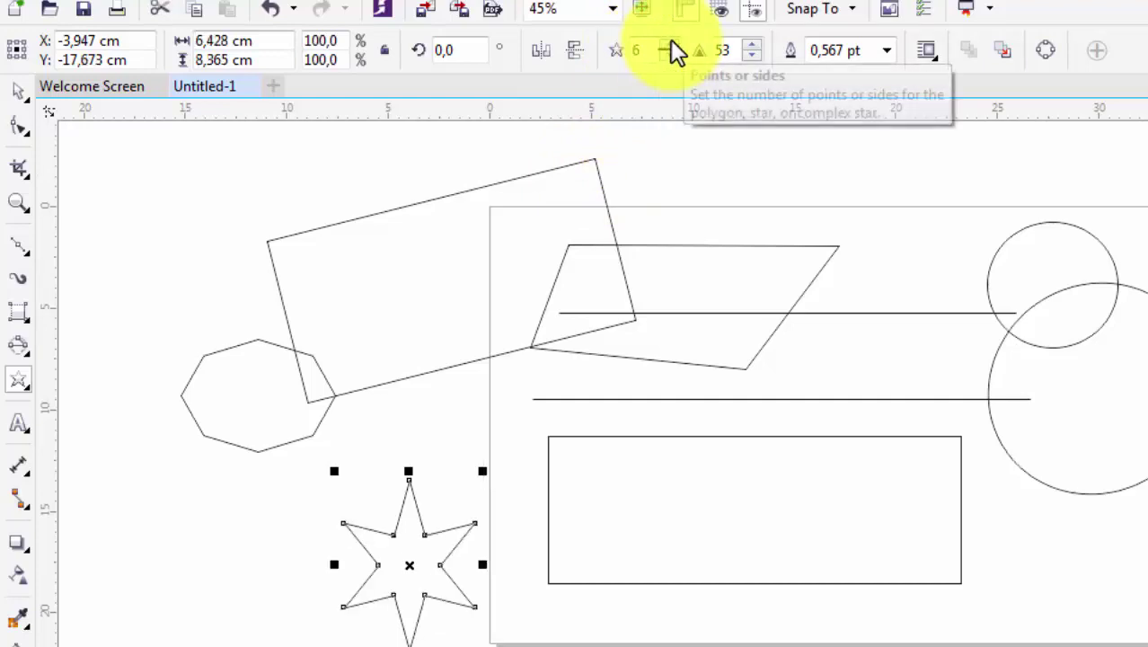
left_click(670, 43)
left_click(670, 43)
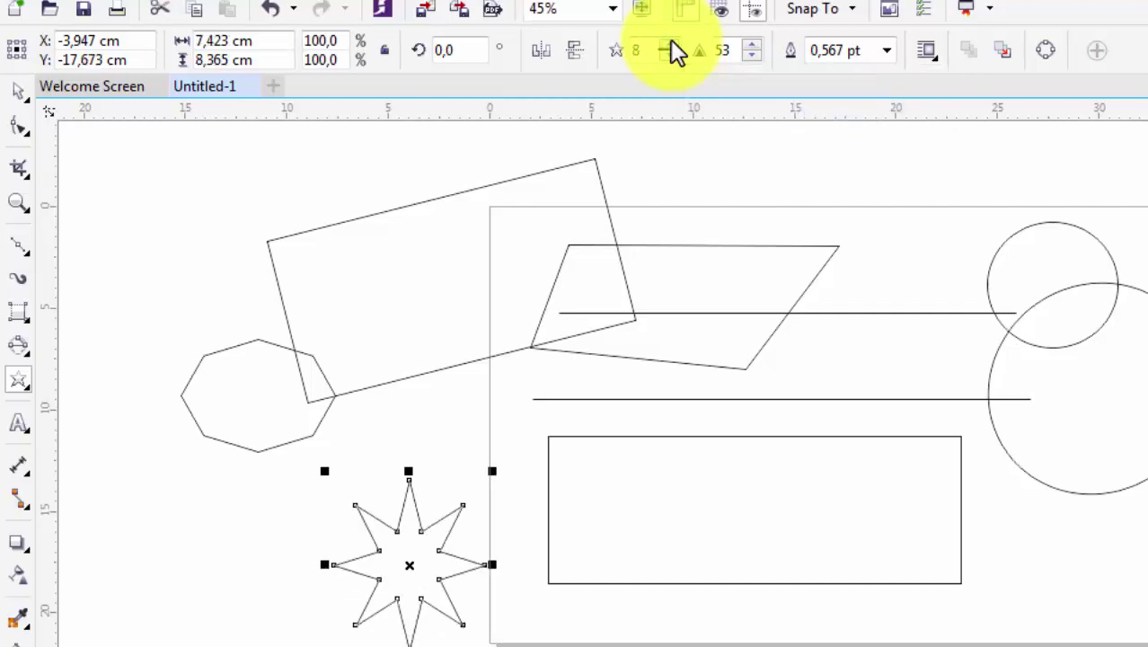
left_click(670, 43)
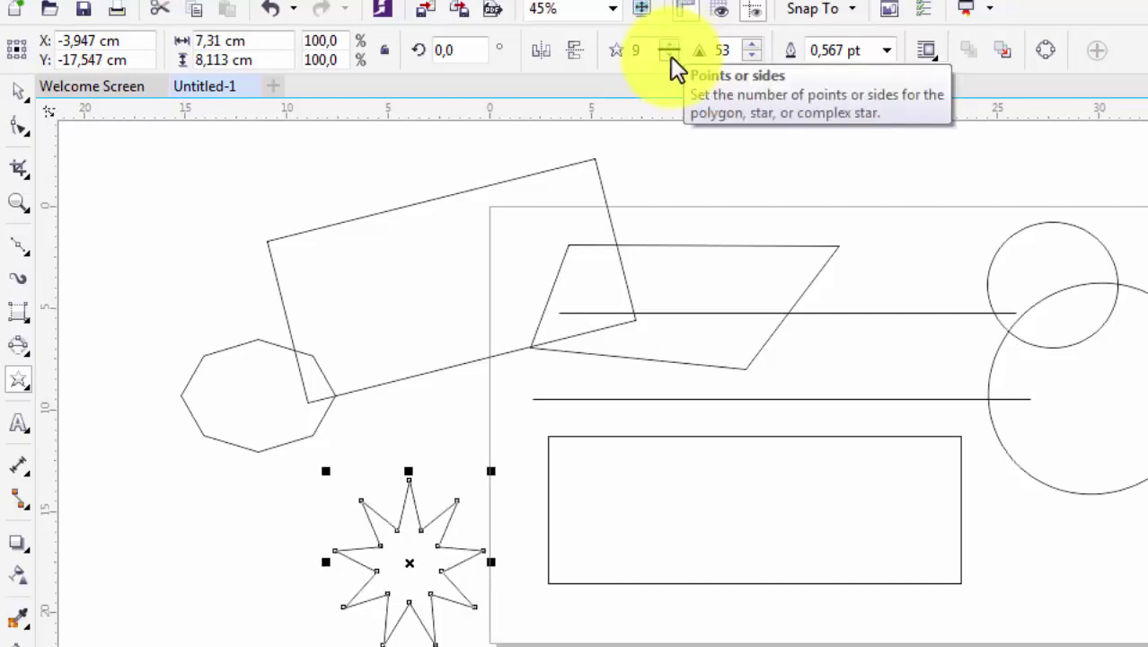
Return the star to 5 points.
left_click(670, 55)
left_click(670, 55)
left_click(670, 56)
left_click(670, 56)
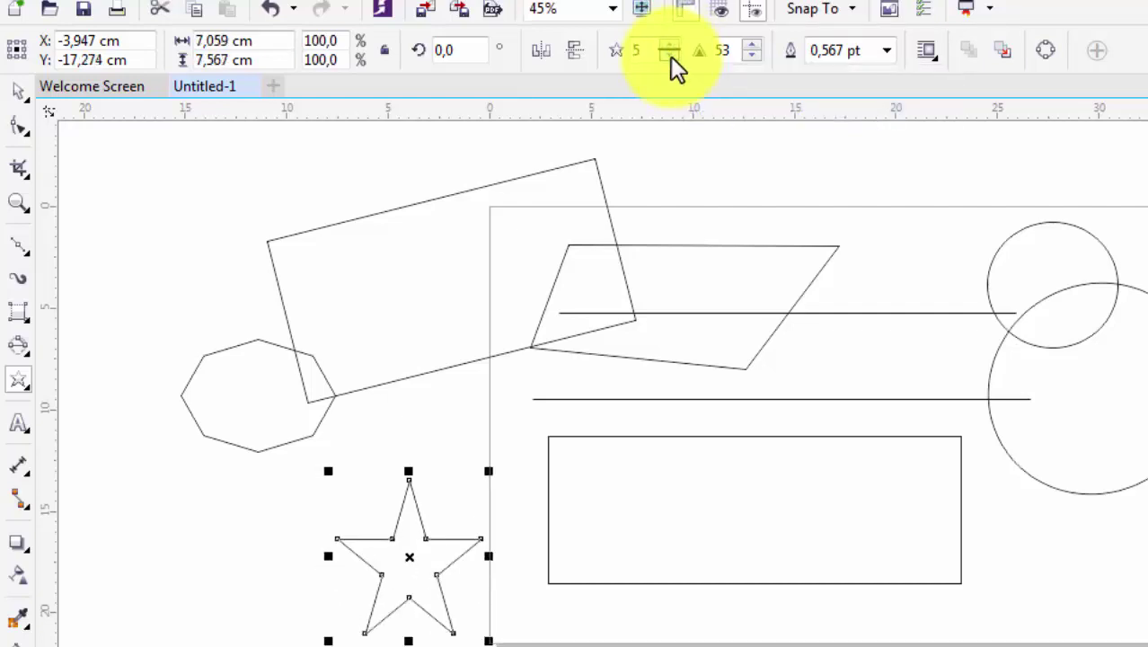
Reduce the star's number of points to 3.
left_click(670, 56)
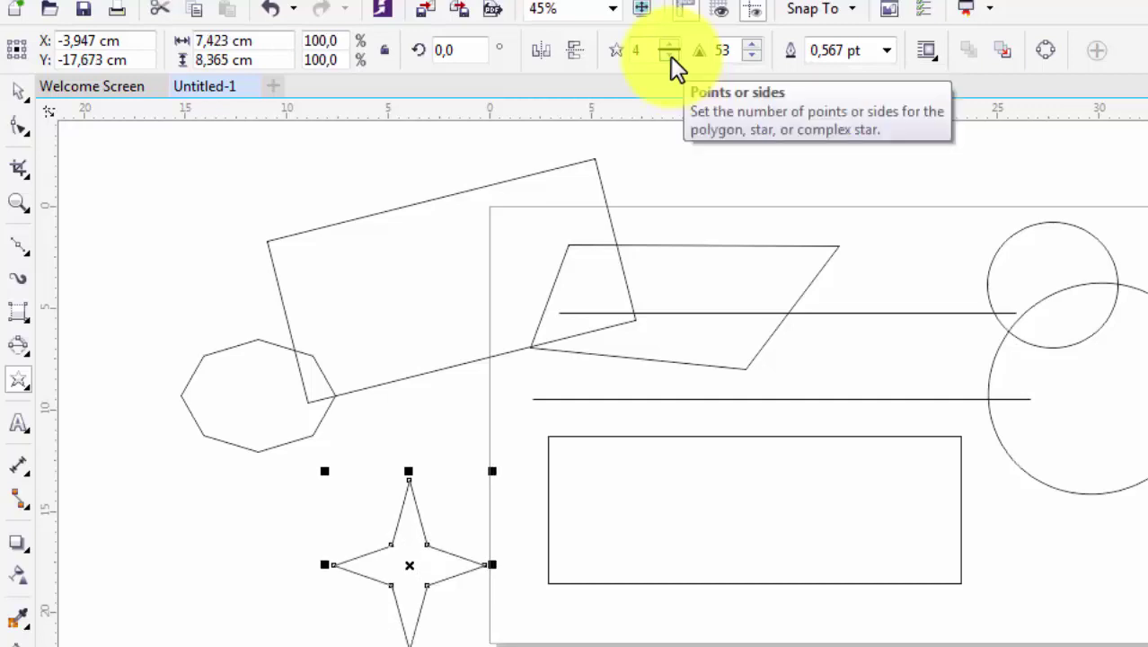
left_click(670, 56)
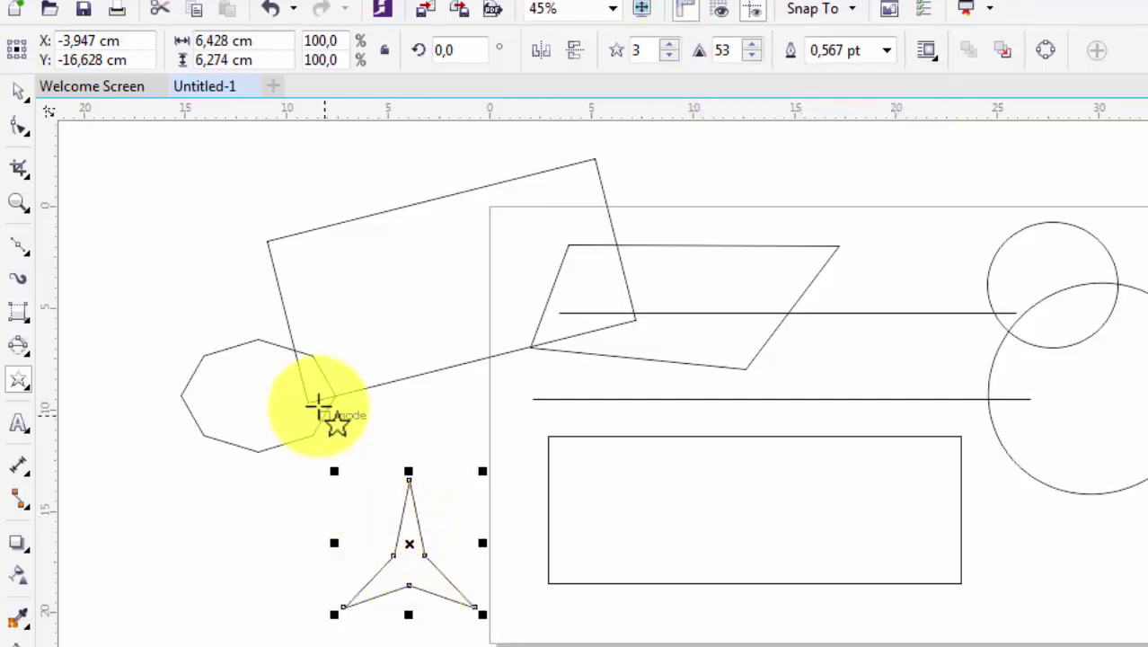
Draw a complex star about 6.9 cm wide and 7.2 cm high below the octagon, beside the three-pointed star.
left_click(27, 389)
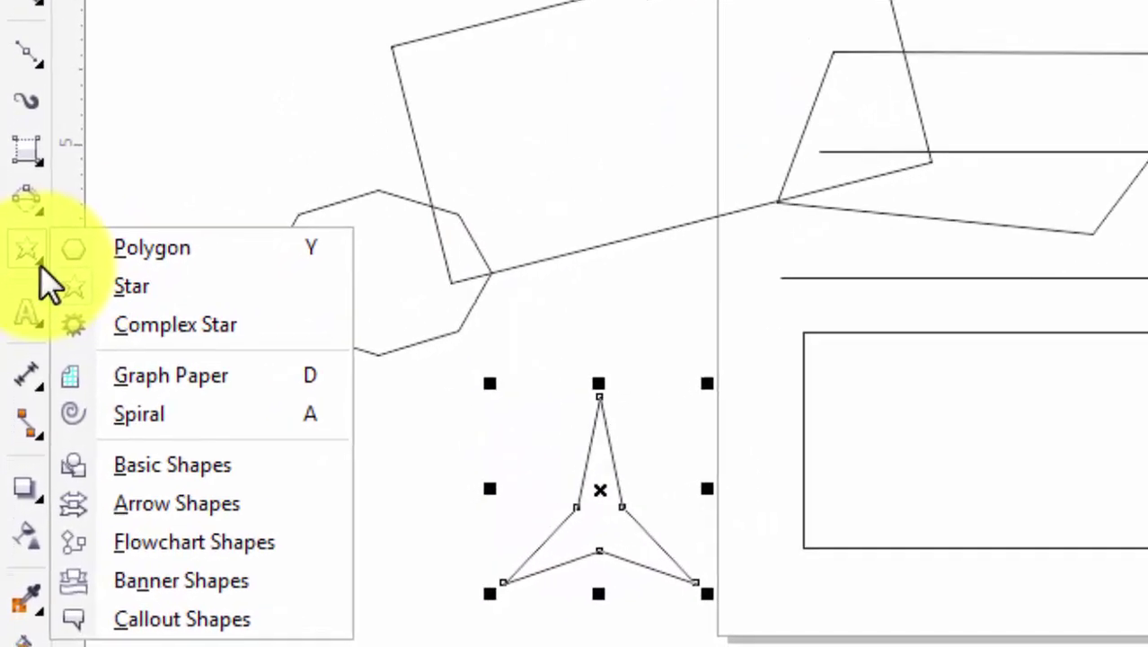
left_click(203, 327)
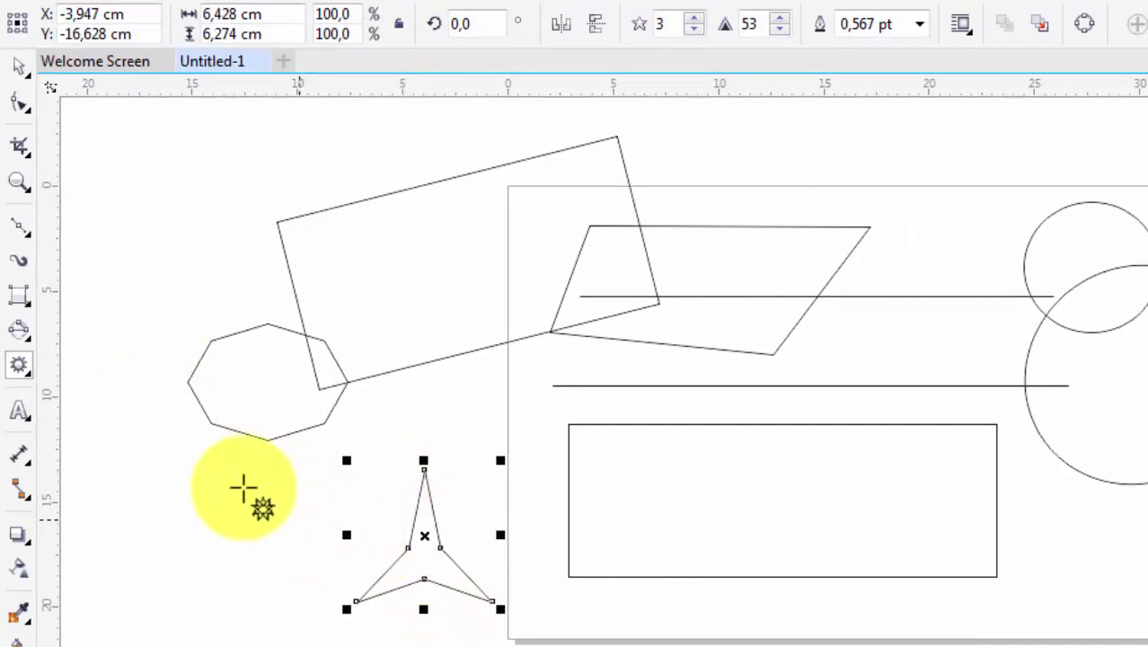
left_click_drag(178, 434, 329, 592)
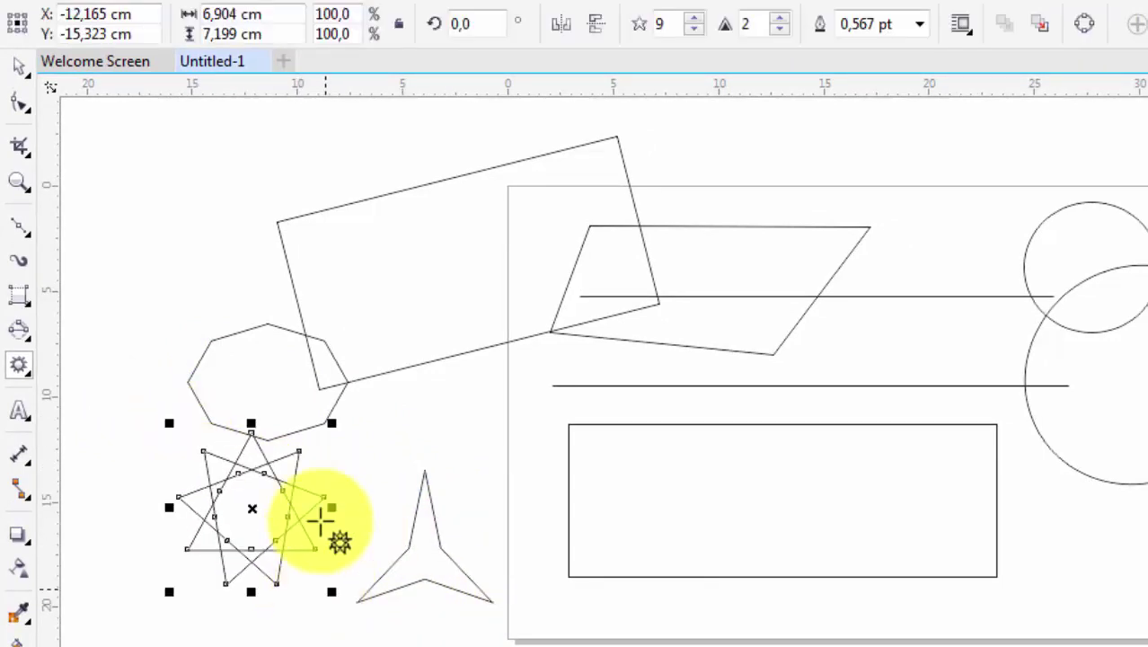
Reduce the complex star's number of points to 5.
left_click(693, 29)
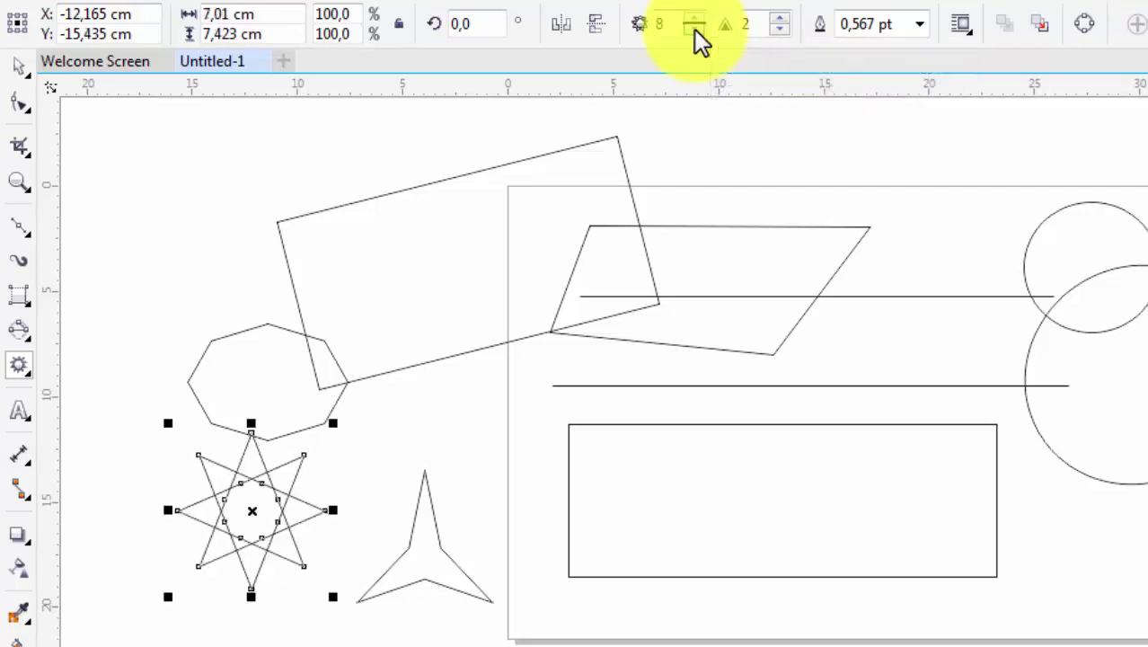
left_click(694, 29)
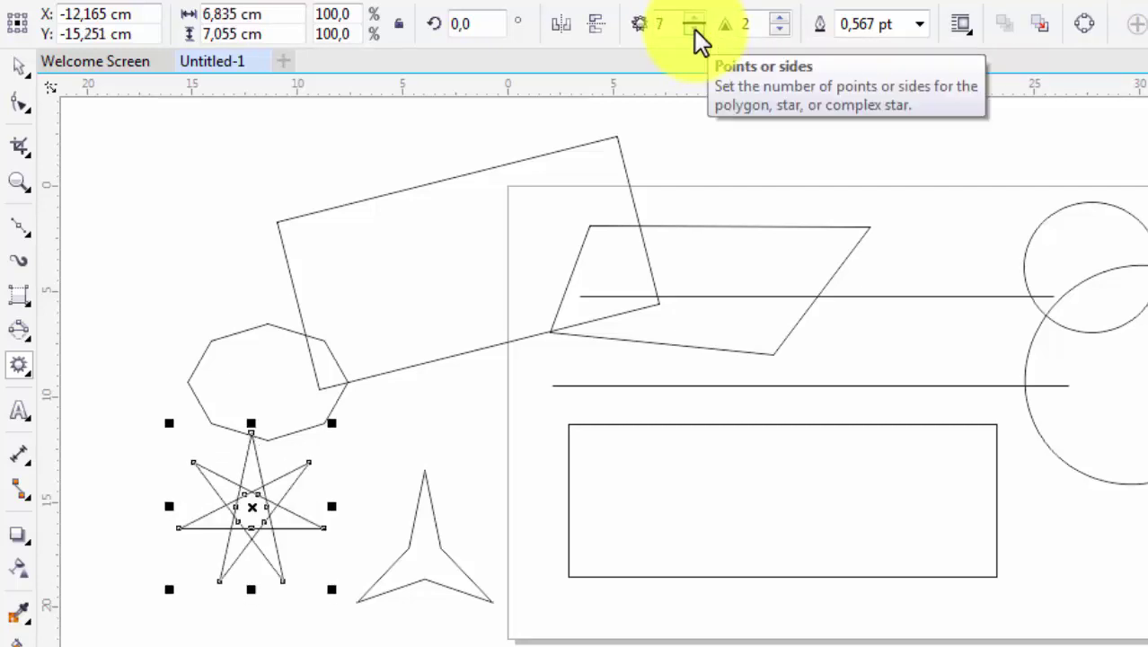
left_click(694, 28)
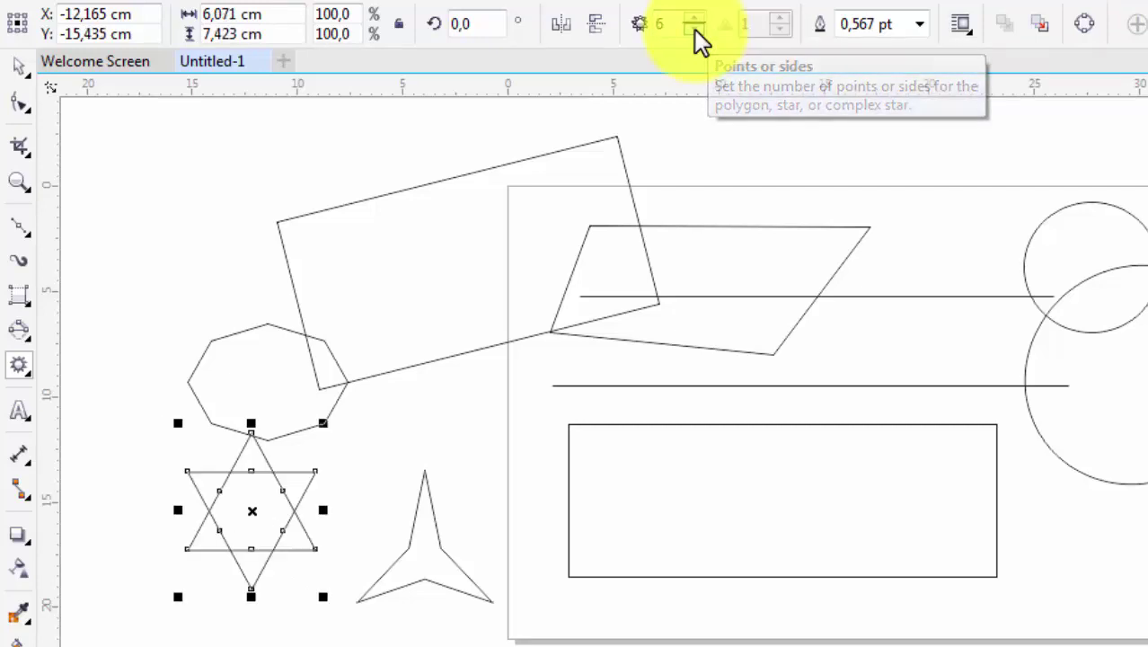
left_click(693, 29)
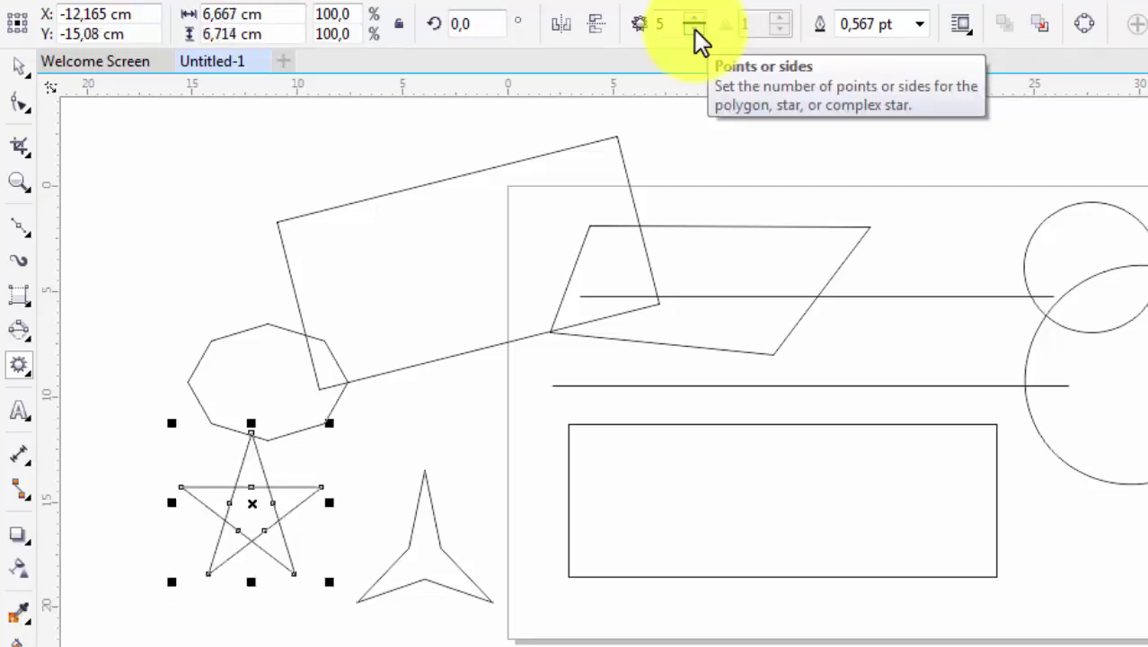
left_click(694, 29)
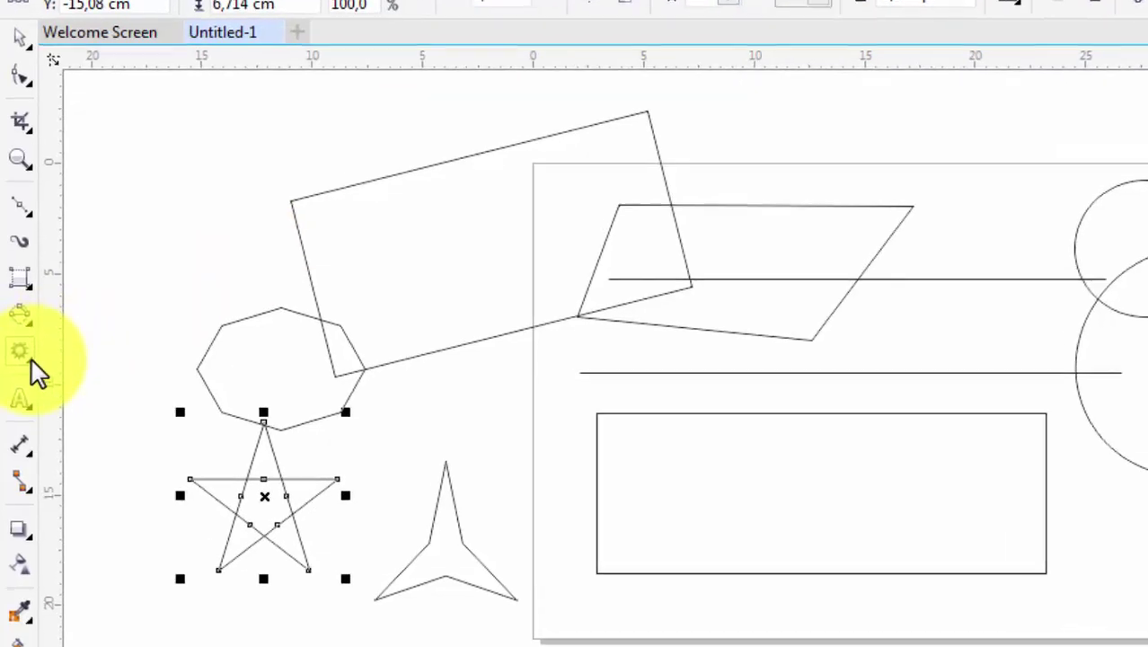
left_click(31, 359)
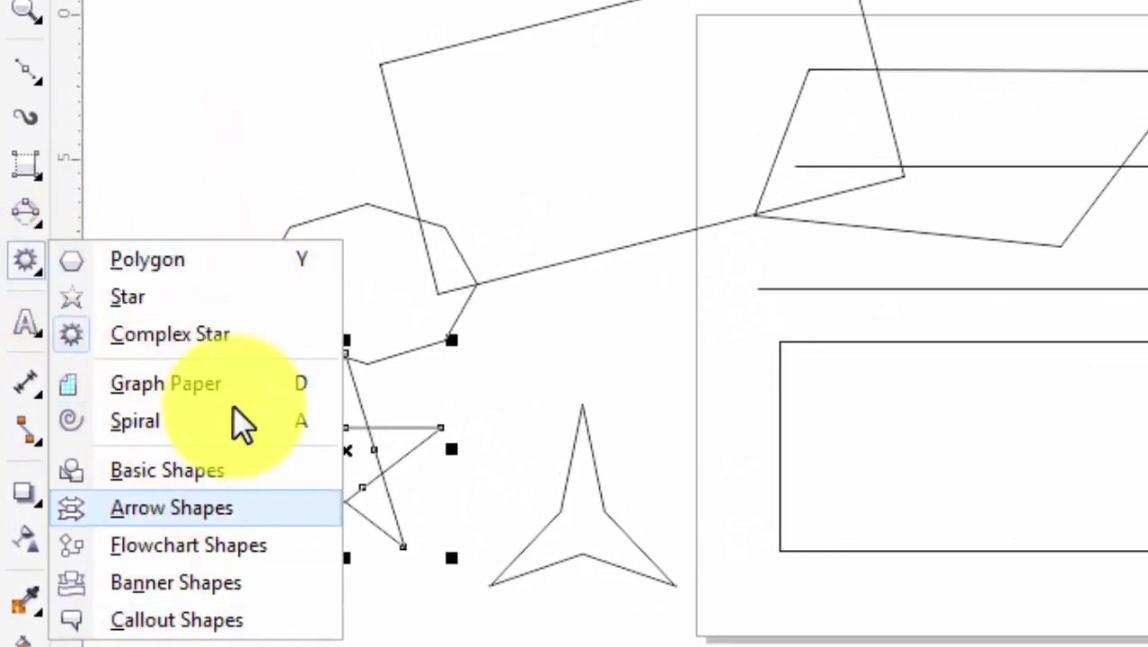
left_click(24, 268)
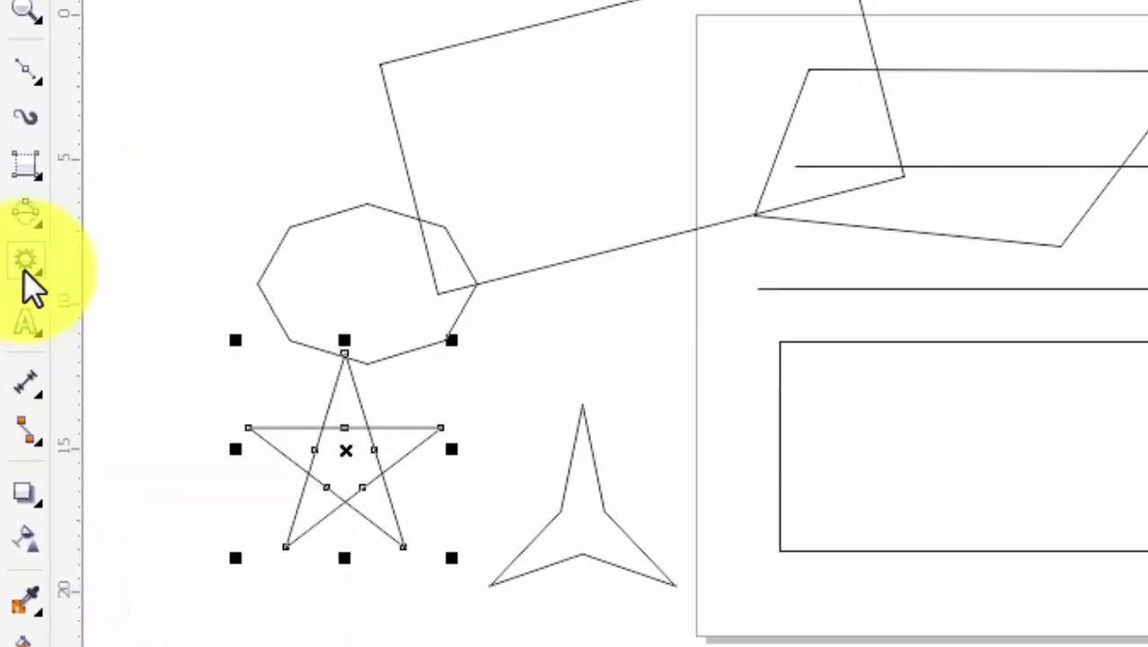
Add the artistic text "Belajar CorelDraw" above the octagon, outside the page.
left_click(26, 322)
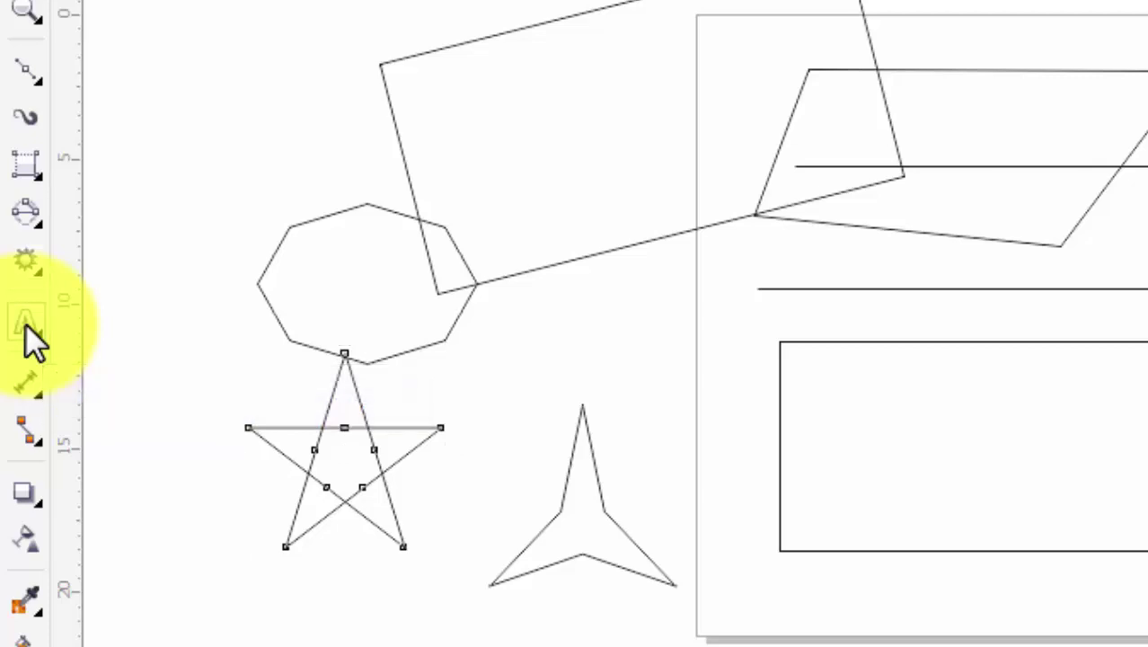
left_click(269, 121)
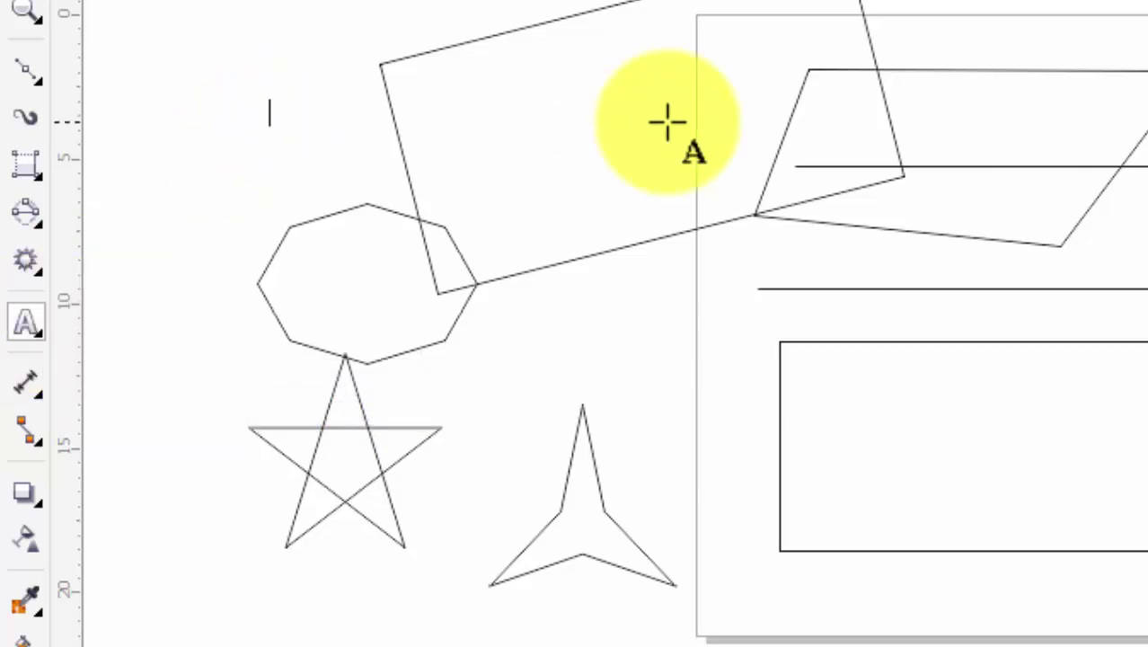
type("Belajar CorelDraw")
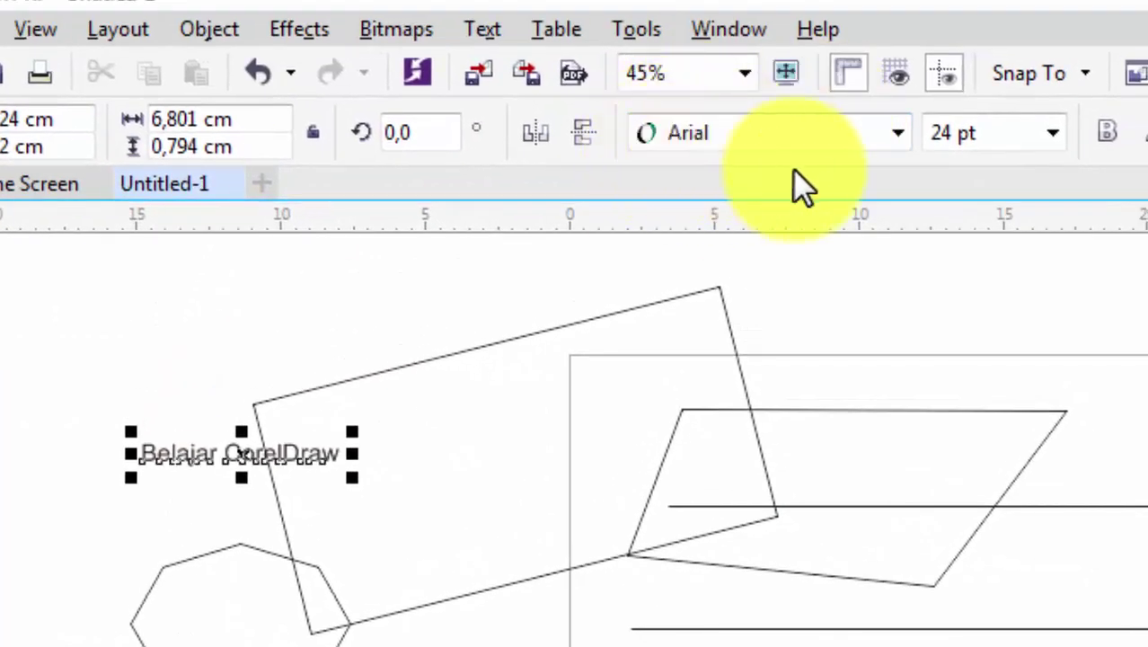
left_click(898, 133)
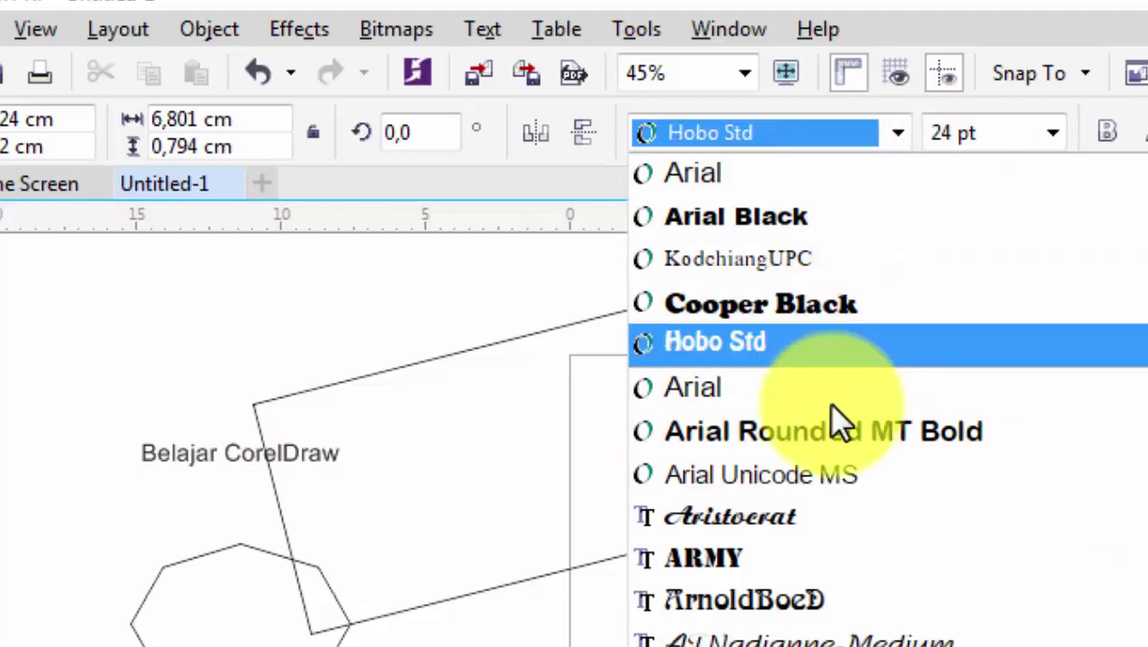
left_click(1096, 3)
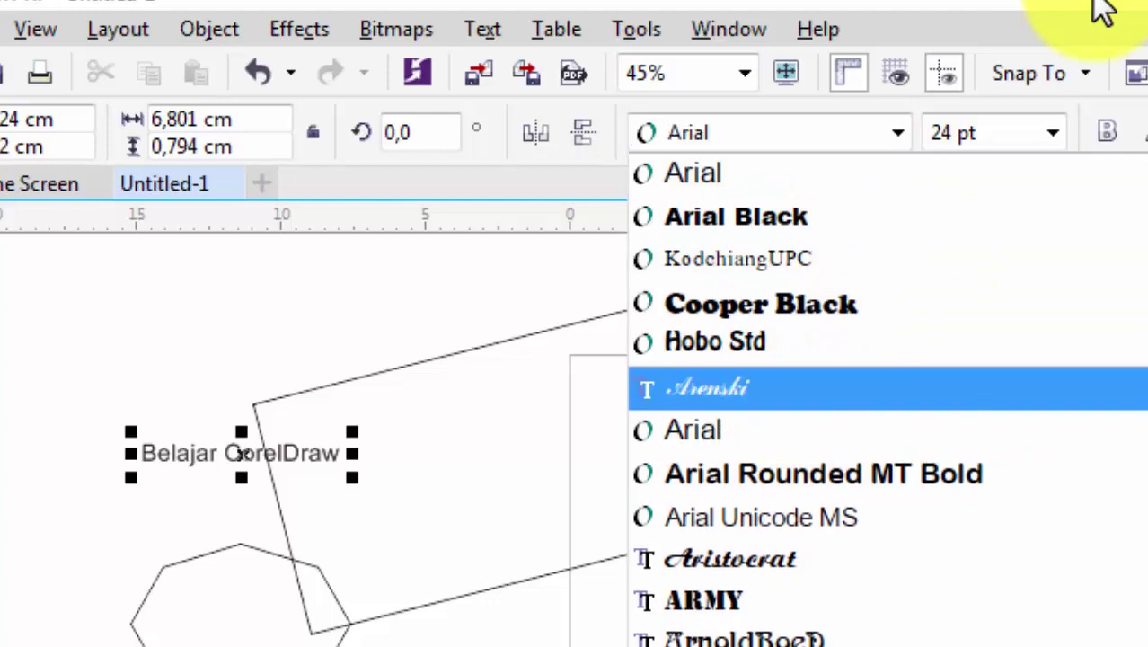
left_click_drag(1001, 54, 601, 438)
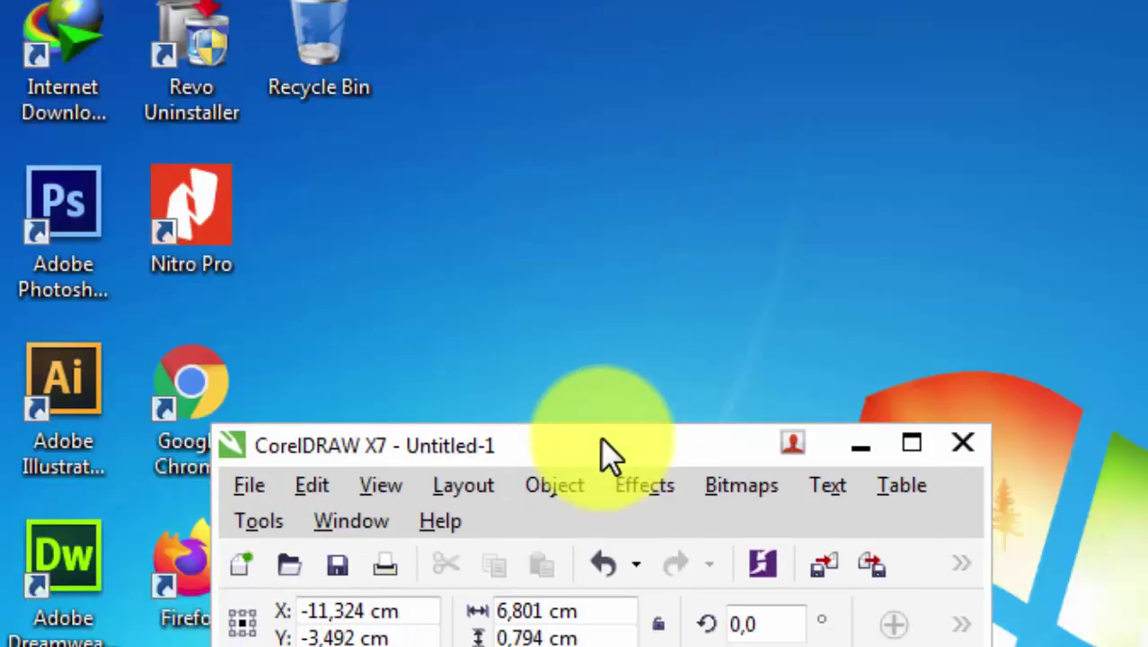
left_click(916, 441)
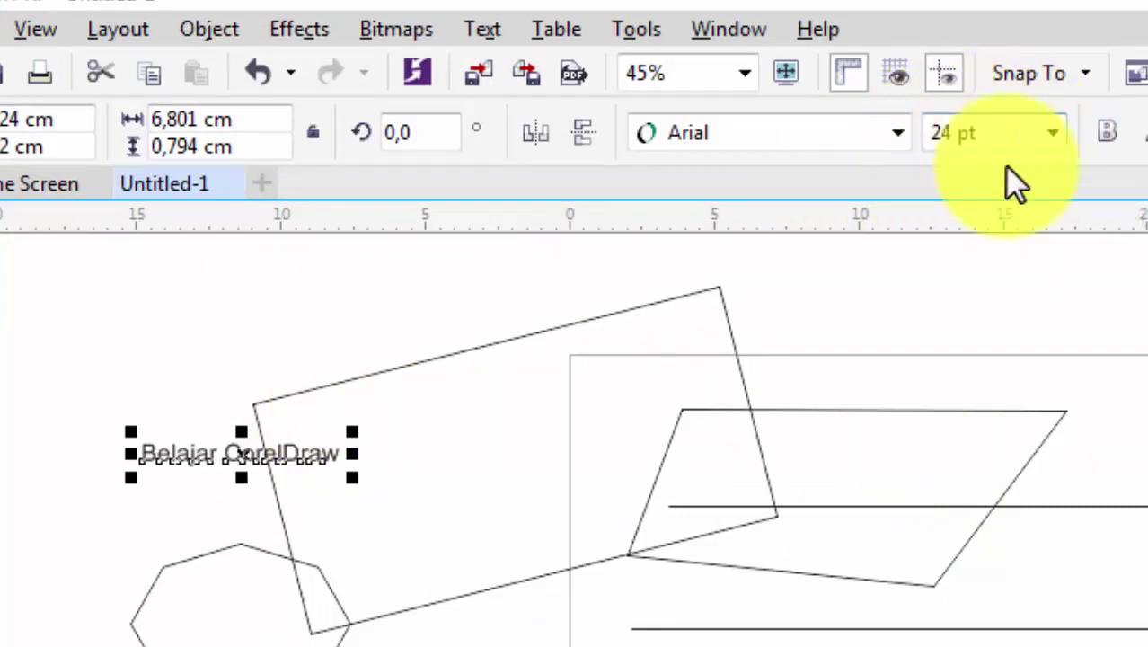
Try to set the font size of the "Belajar CorelDraw" text to 36 pt.
left_click(1054, 134)
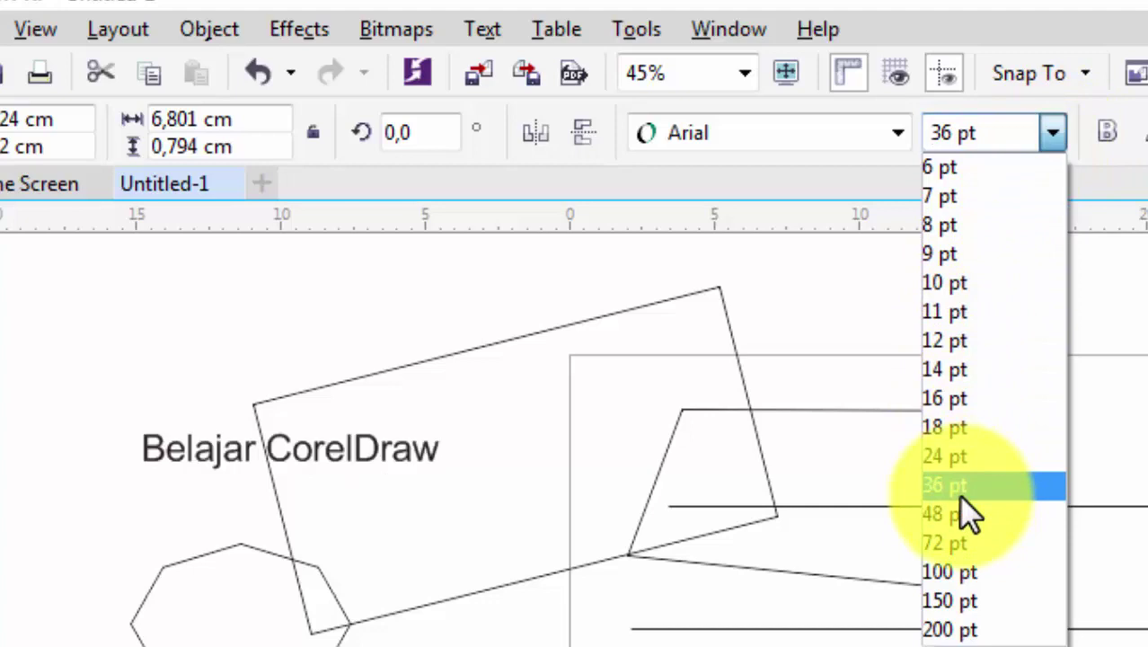
left_click(989, 486)
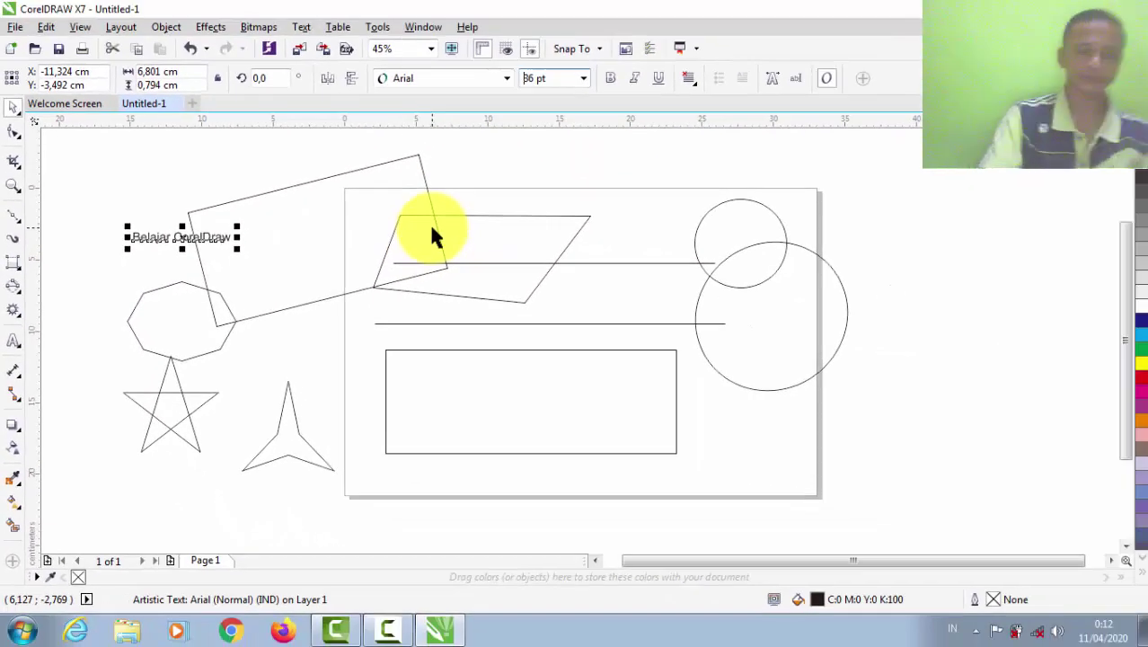
Delete all the practice shapes, lines and the text on and around the page.
left_click_drag(81, 142, 867, 490)
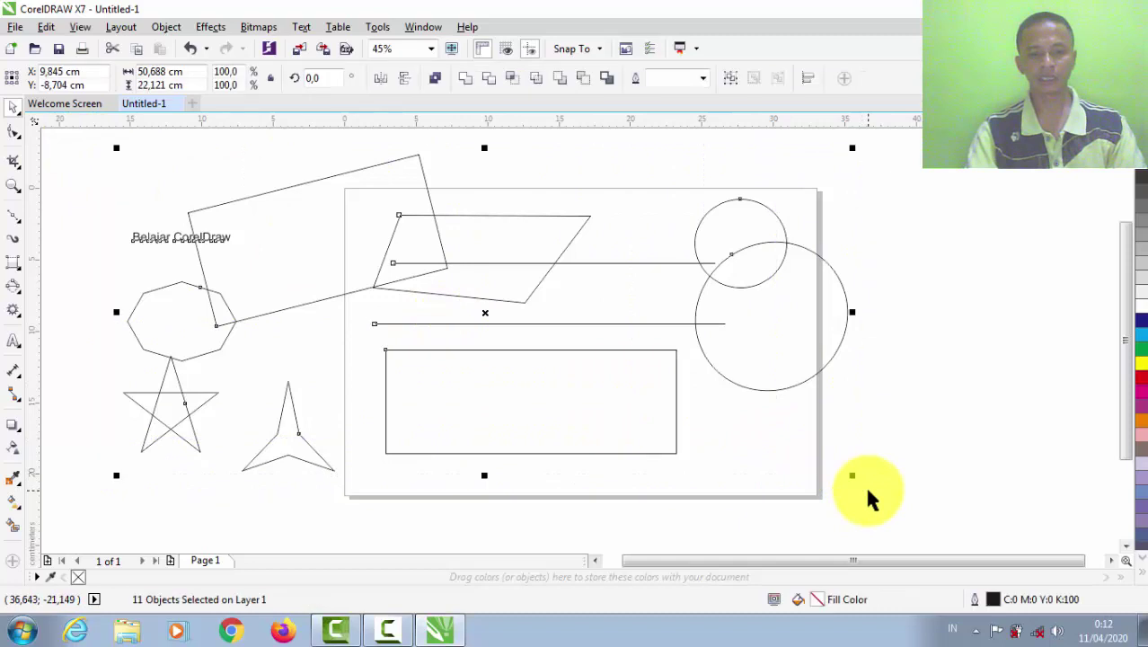
key("Delete")
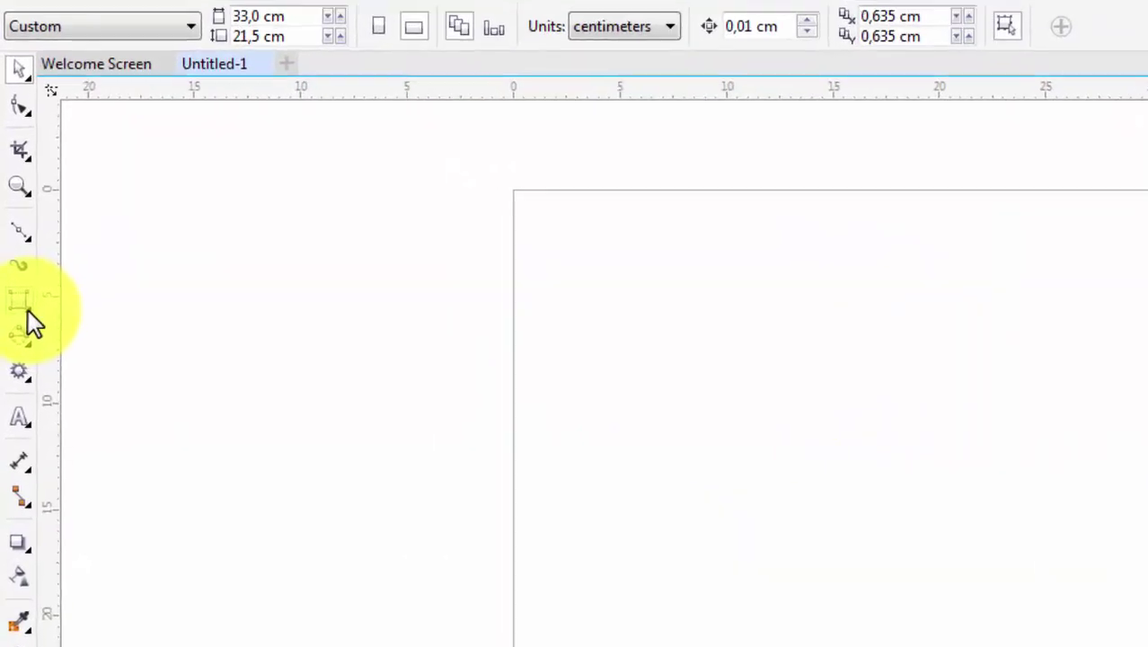
Draw a rectangle about 20.8 cm wide and 13.1 cm high across the page's upper-left corner.
left_click(28, 311)
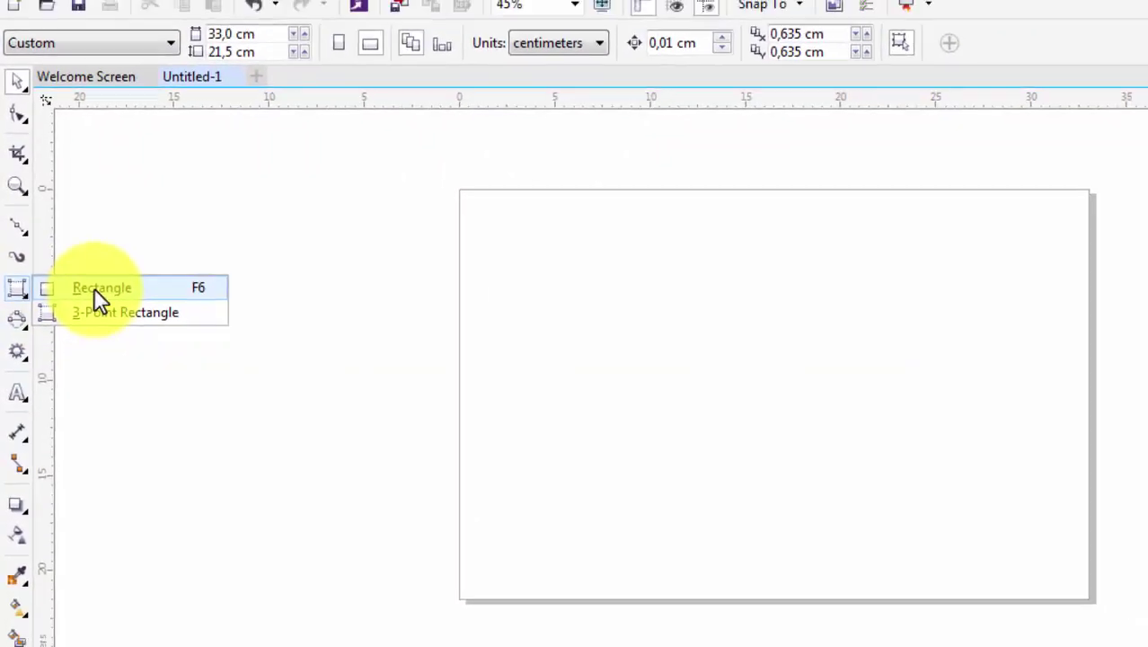
left_click(68, 311)
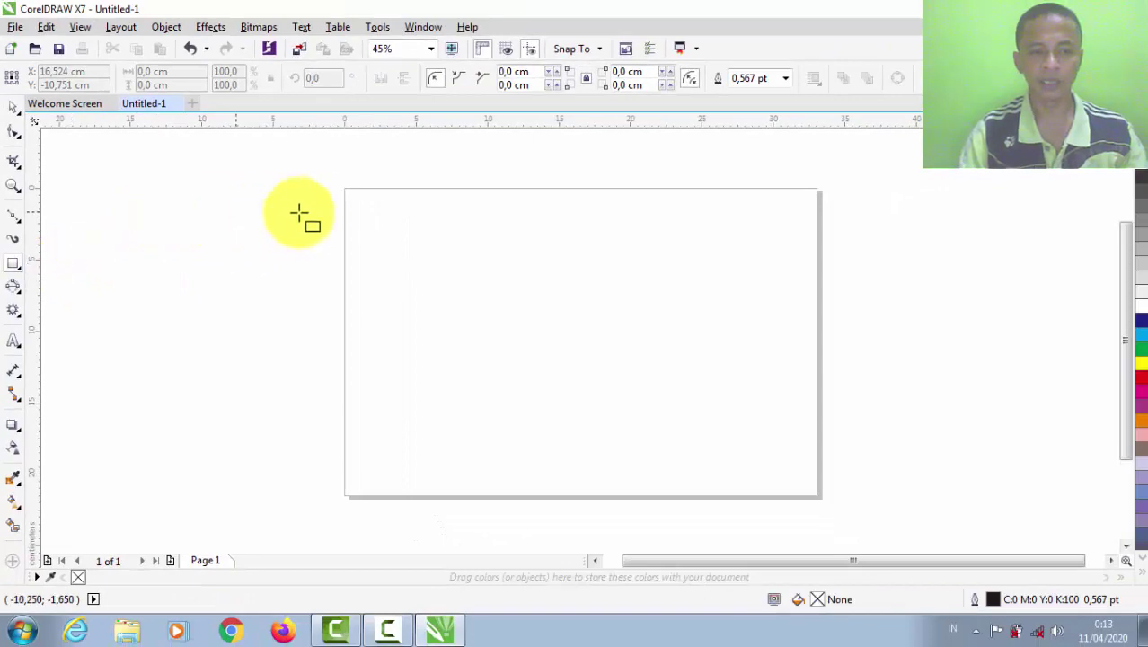
left_click_drag(123, 179, 418, 365)
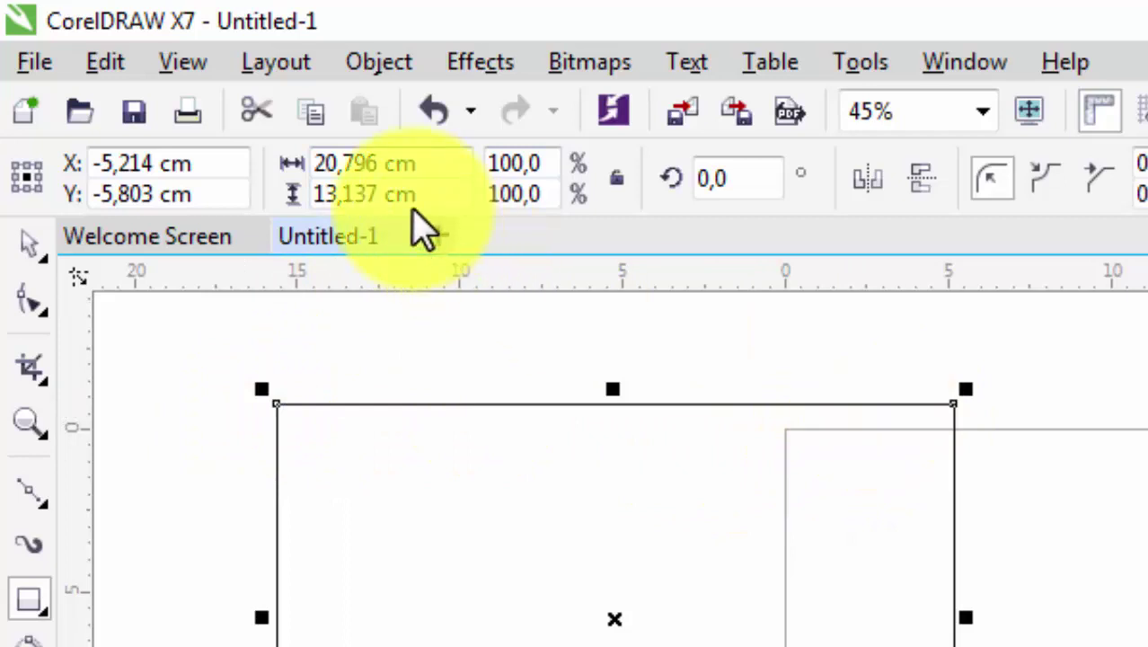
Set the rectangle's size to 33 cm wide and 21.5 cm high.
left_click_drag(380, 166, 294, 167)
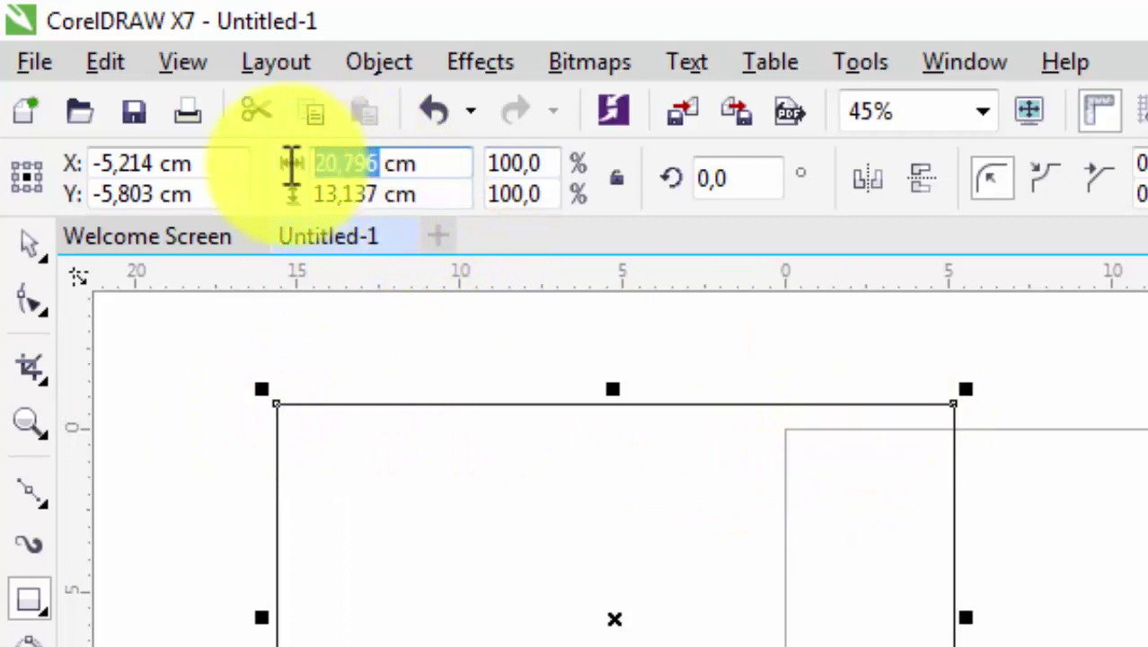
type("33")
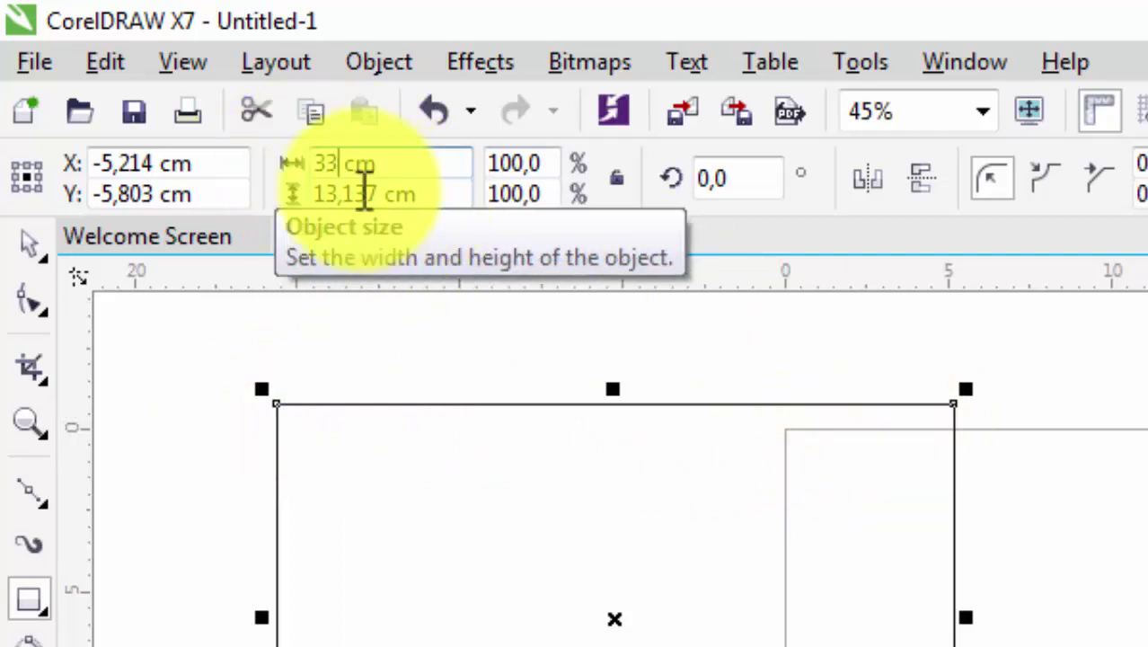
left_click_drag(377, 193, 300, 192)
type("21")
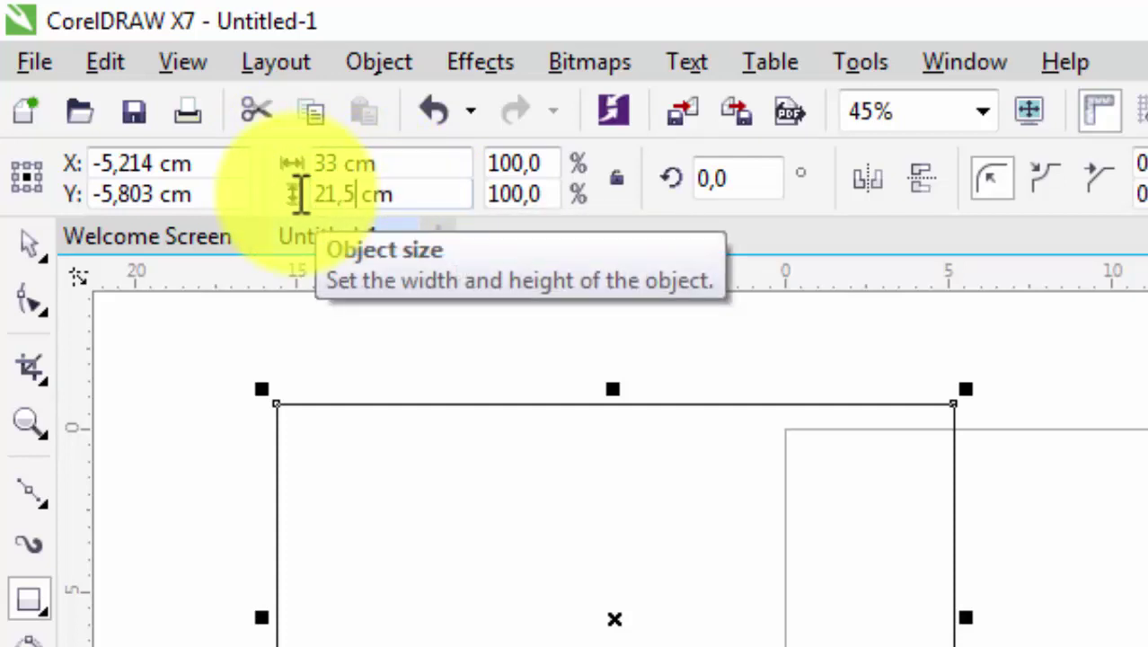
type(",5")
key("Return")
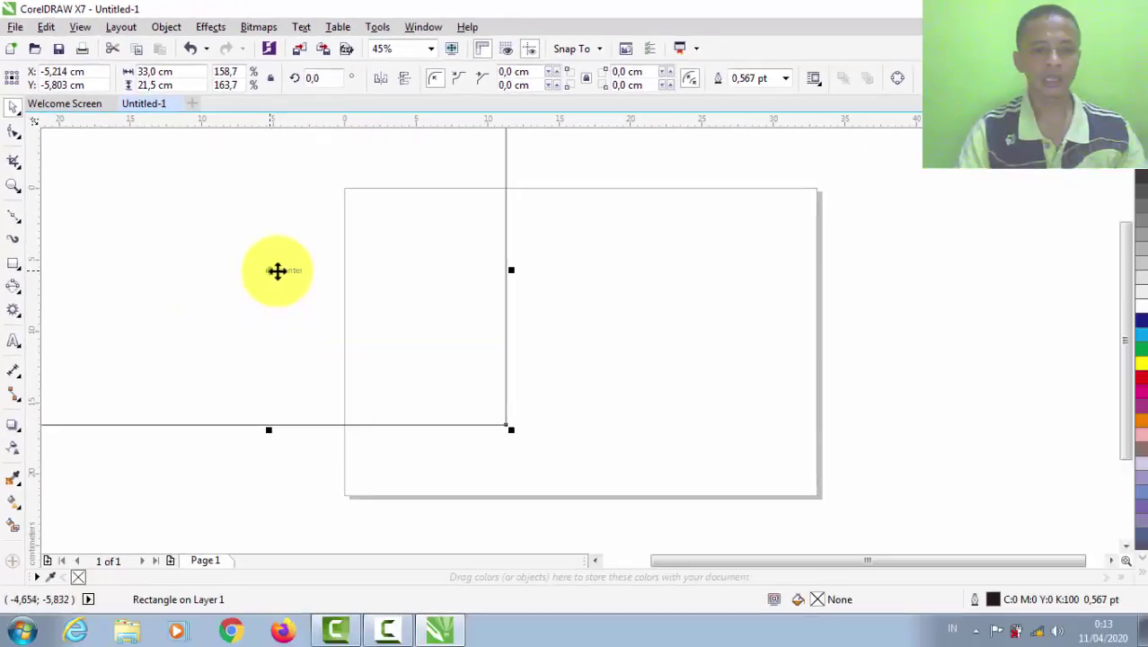
Center the rectangle on the page and fill it with cyan (C:100 M:0 Y:0 K:0).
left_click_drag(276, 271, 270, 318)
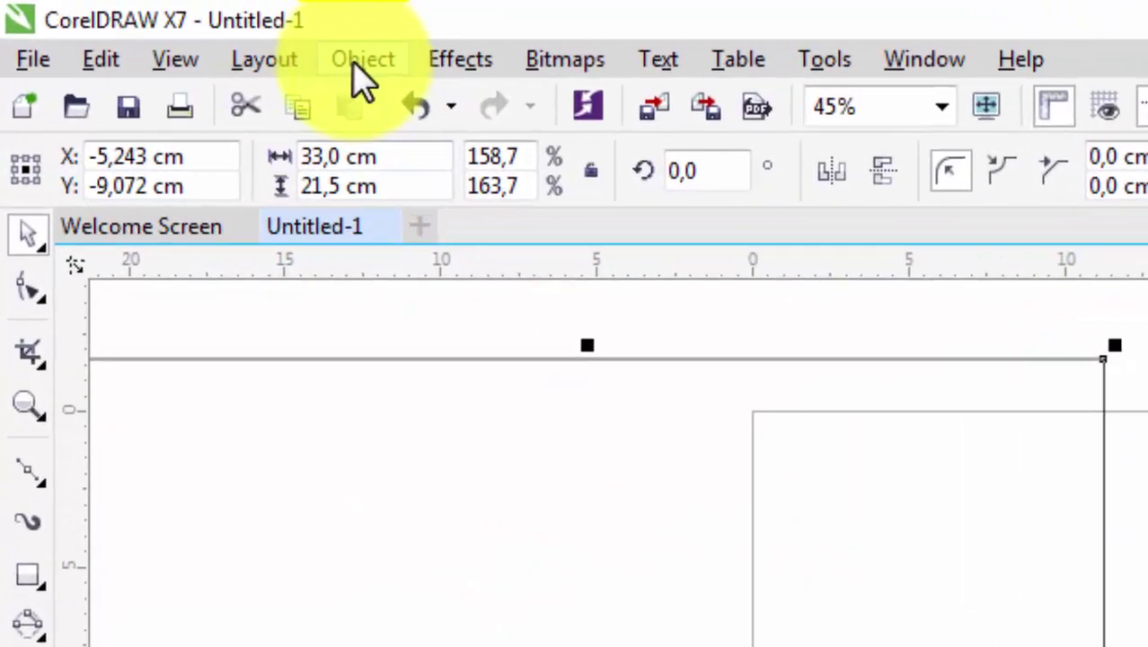
left_click(362, 63)
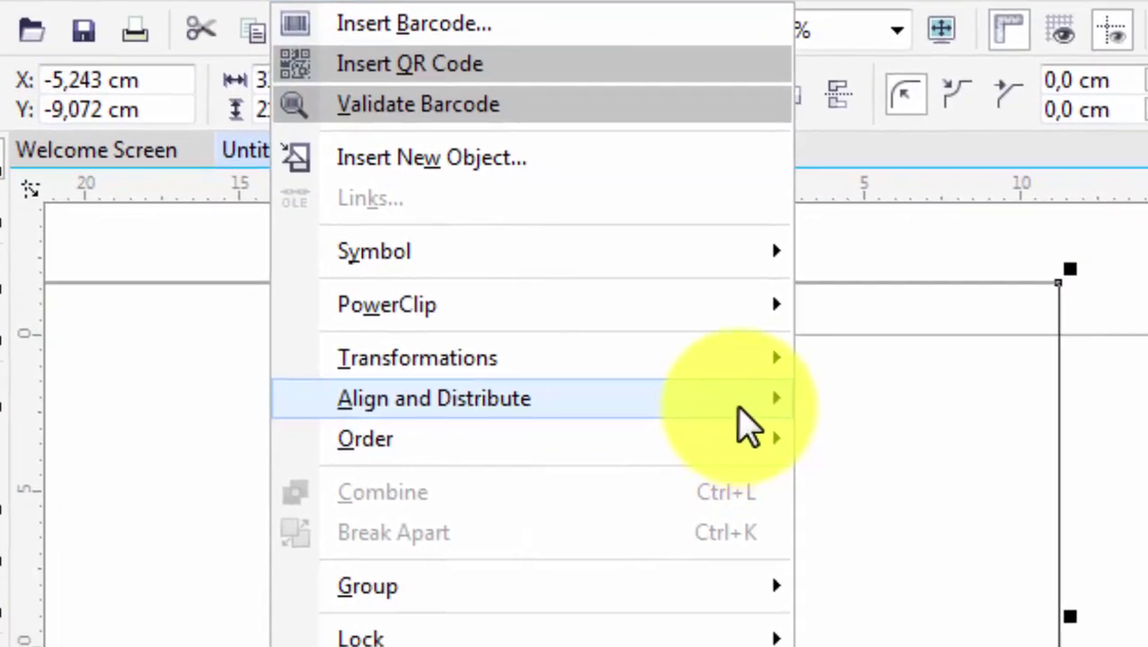
mouse_move(788, 489)
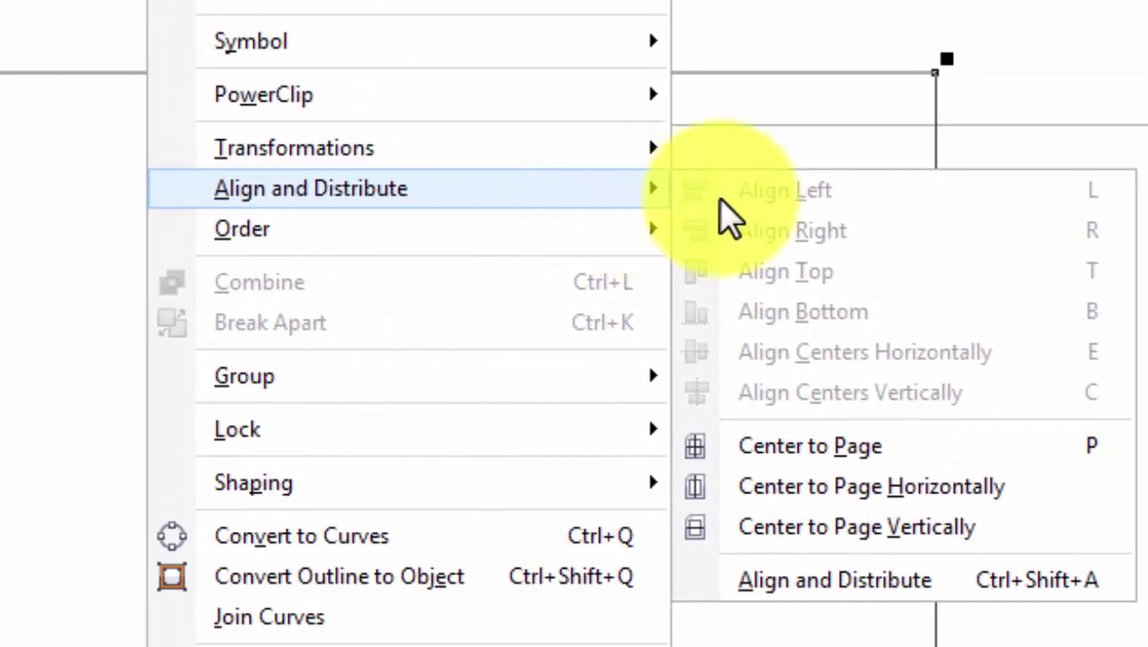
left_click(895, 458)
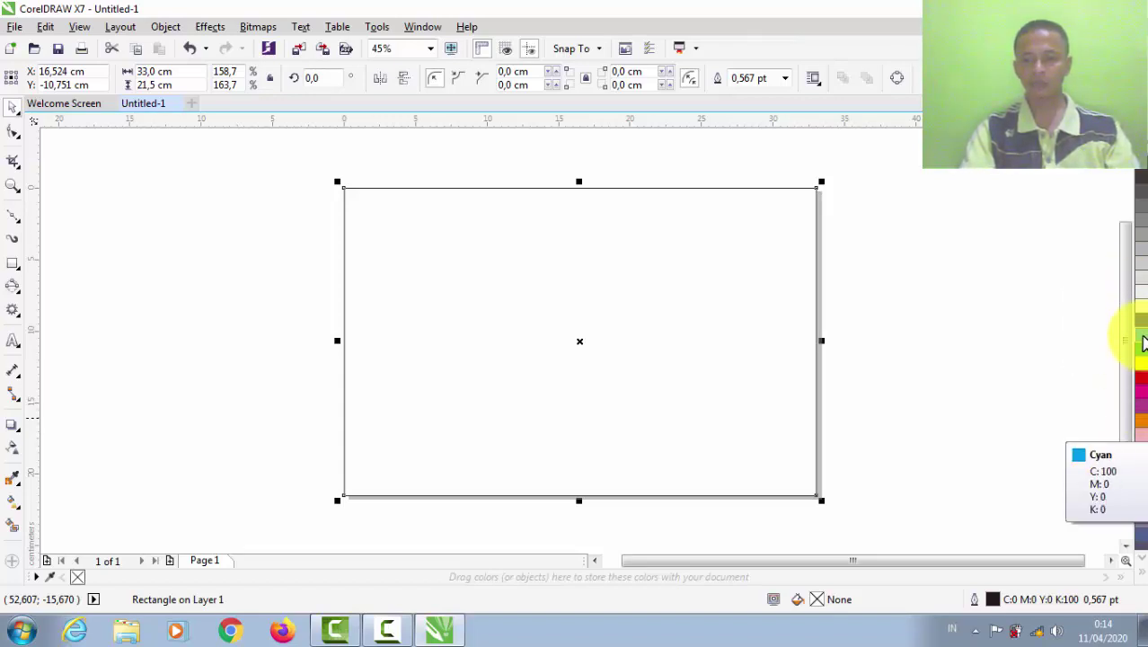
left_click(1142, 340)
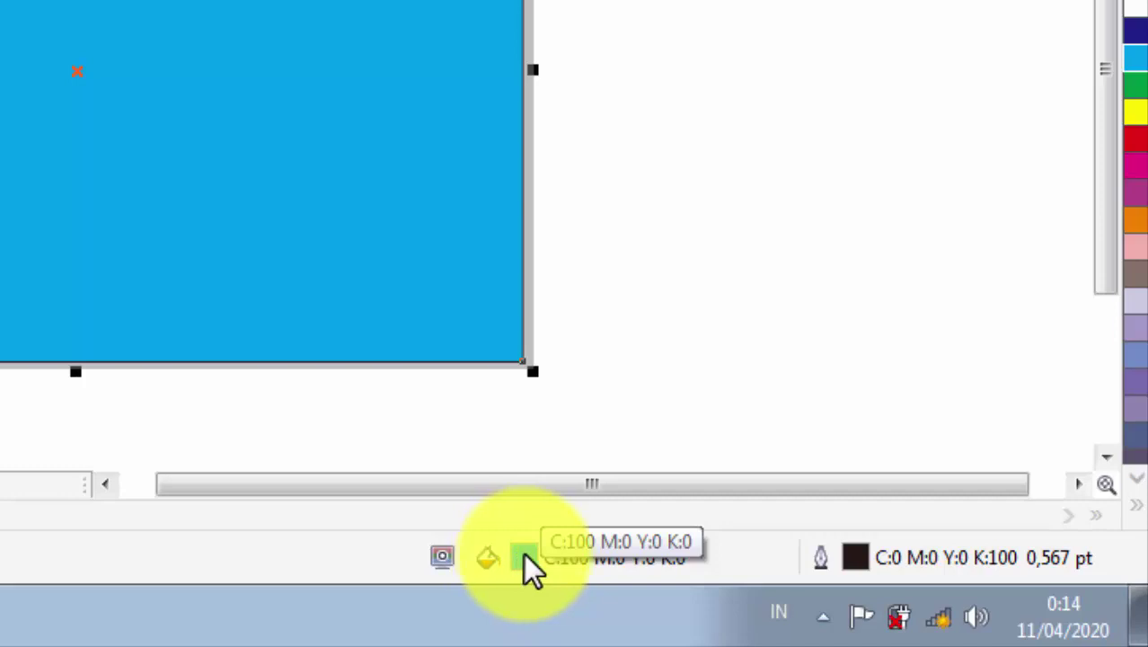
Change the page-sized rectangle's fill to a lighter blue, C:51 M:0 Y:0 K:0.
double_click(525, 557)
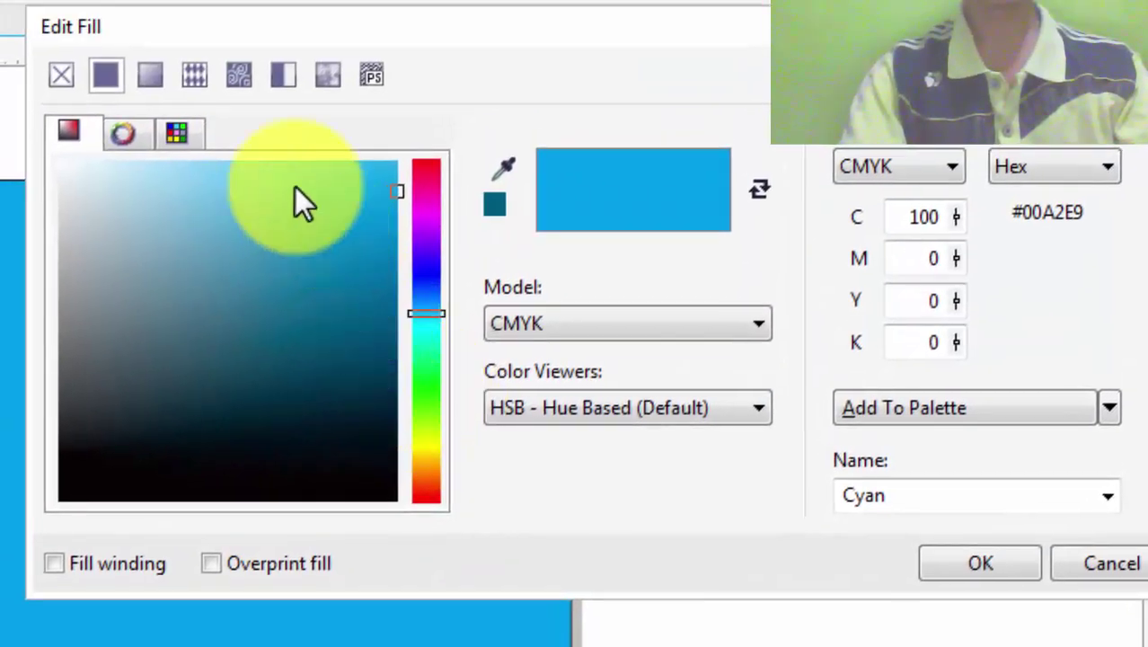
left_click(276, 175)
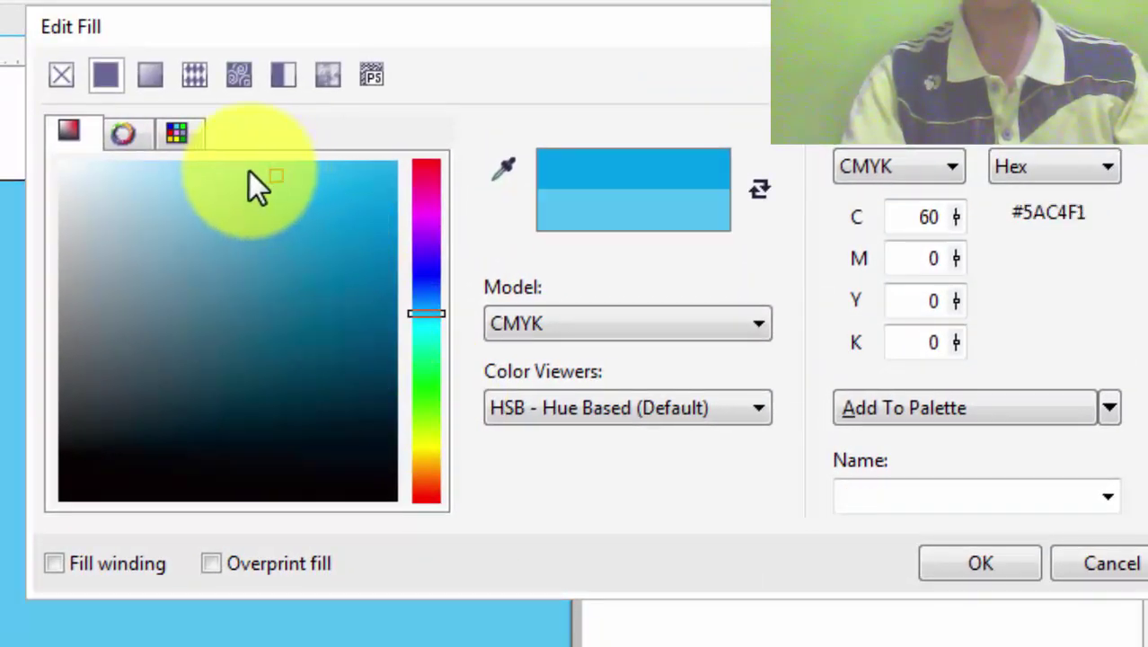
left_click(249, 171)
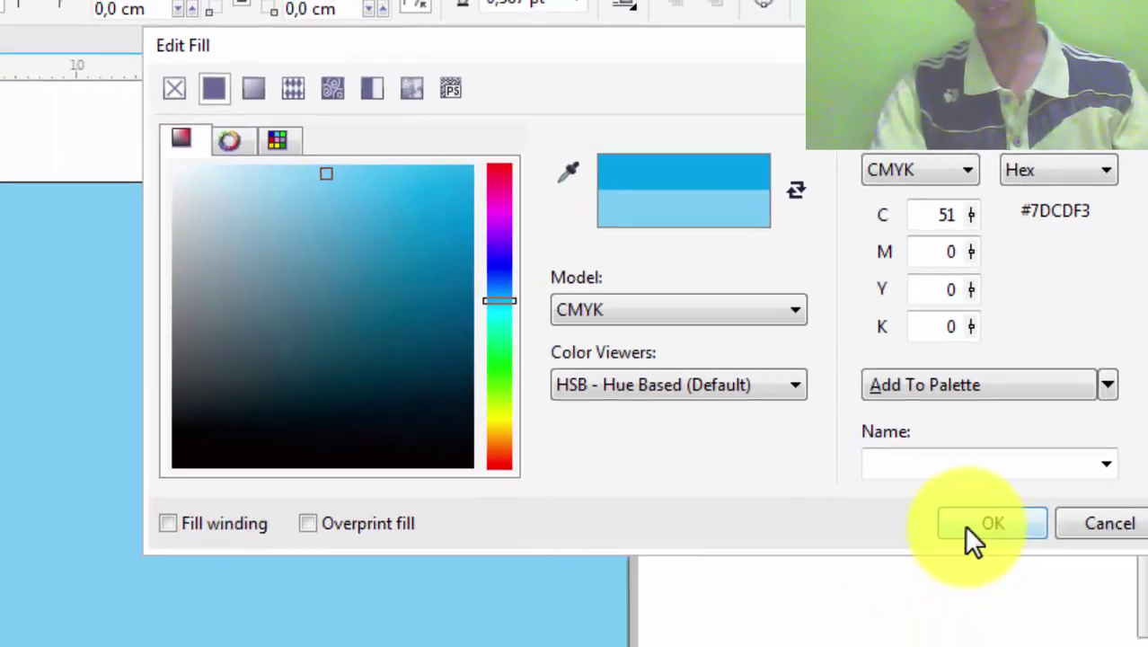
left_click(970, 525)
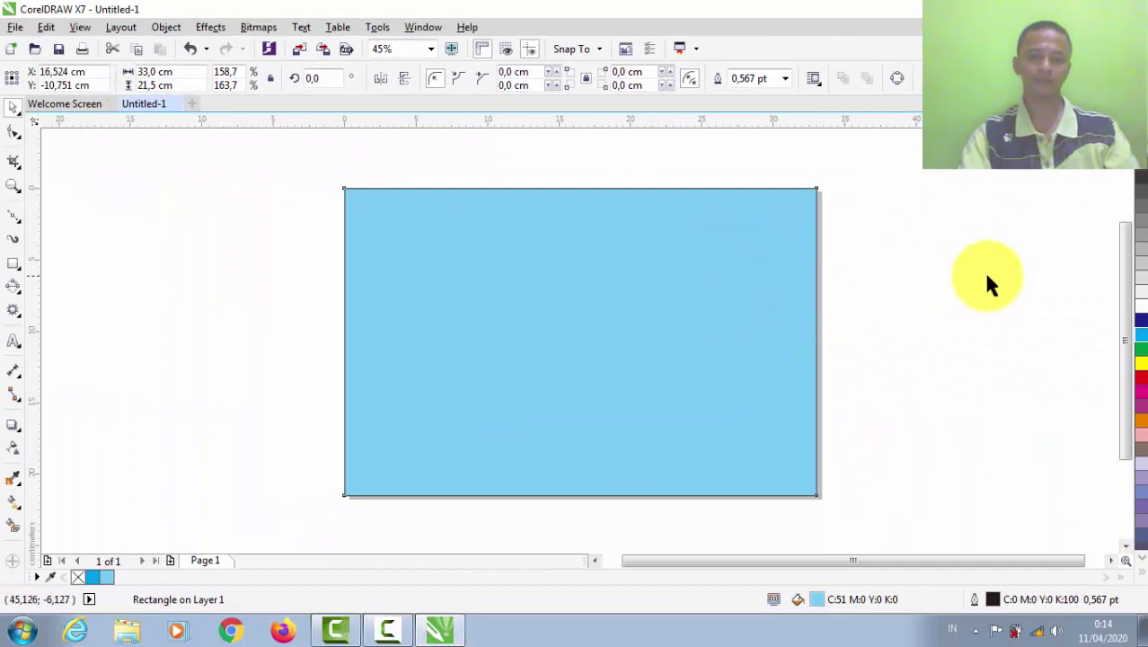
left_click_drag(692, 558, 724, 557)
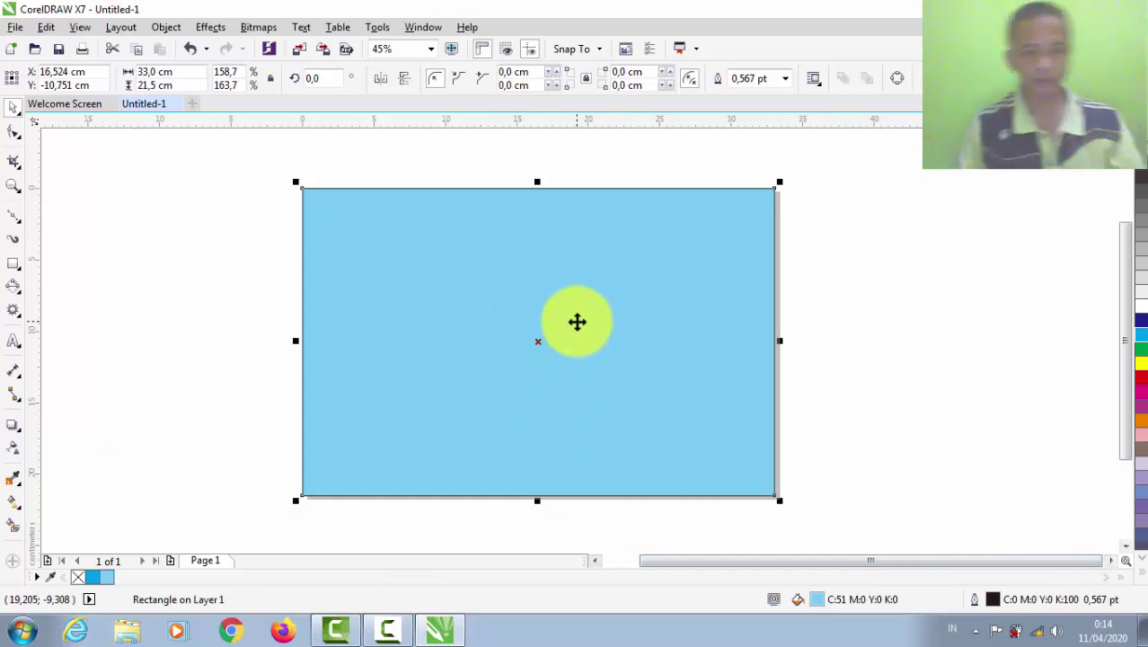
left_click(159, 254)
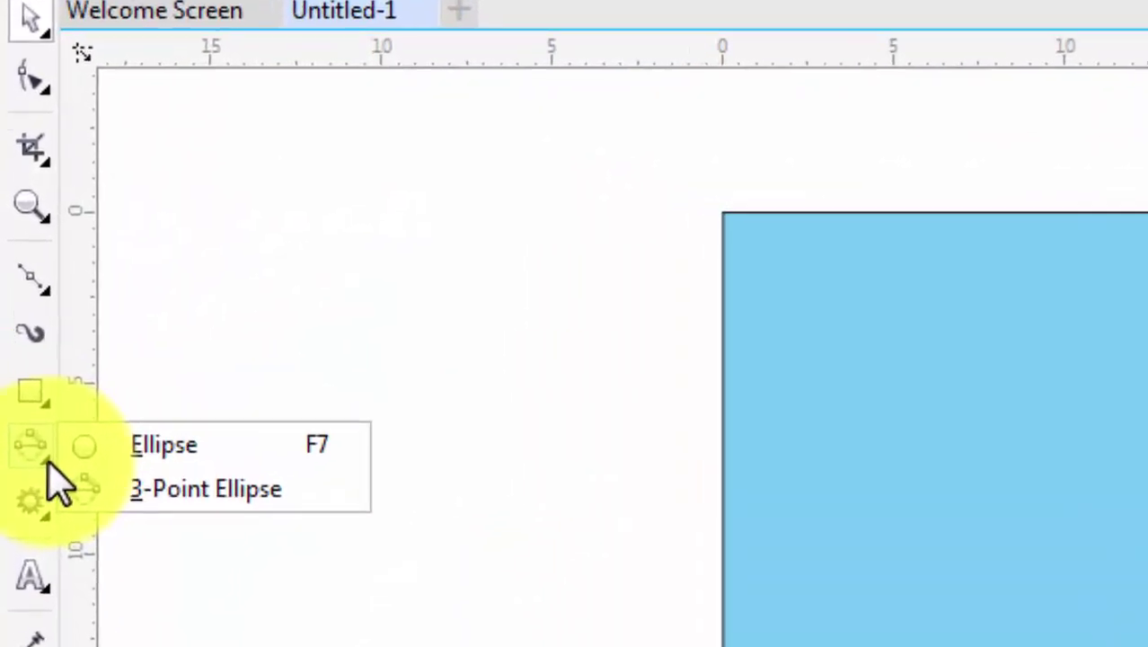
Draw an ellipse on the upper middle of the blue rectangle and set its size to 15 cm wide and 15 cm high.
left_click(144, 448)
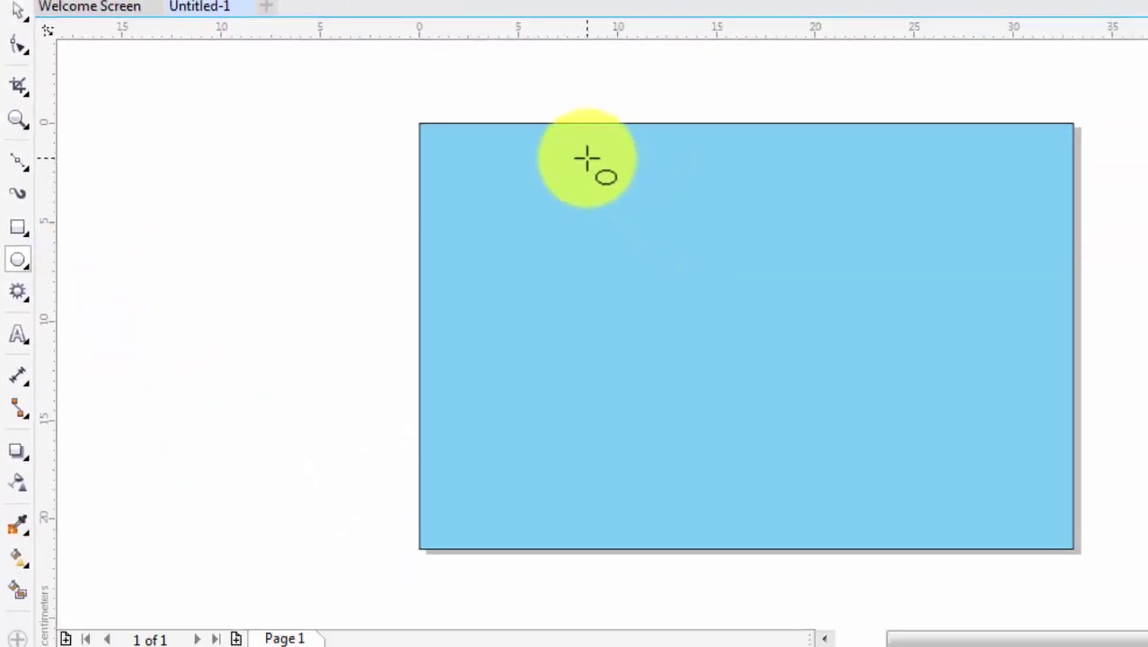
left_click_drag(586, 158, 904, 440)
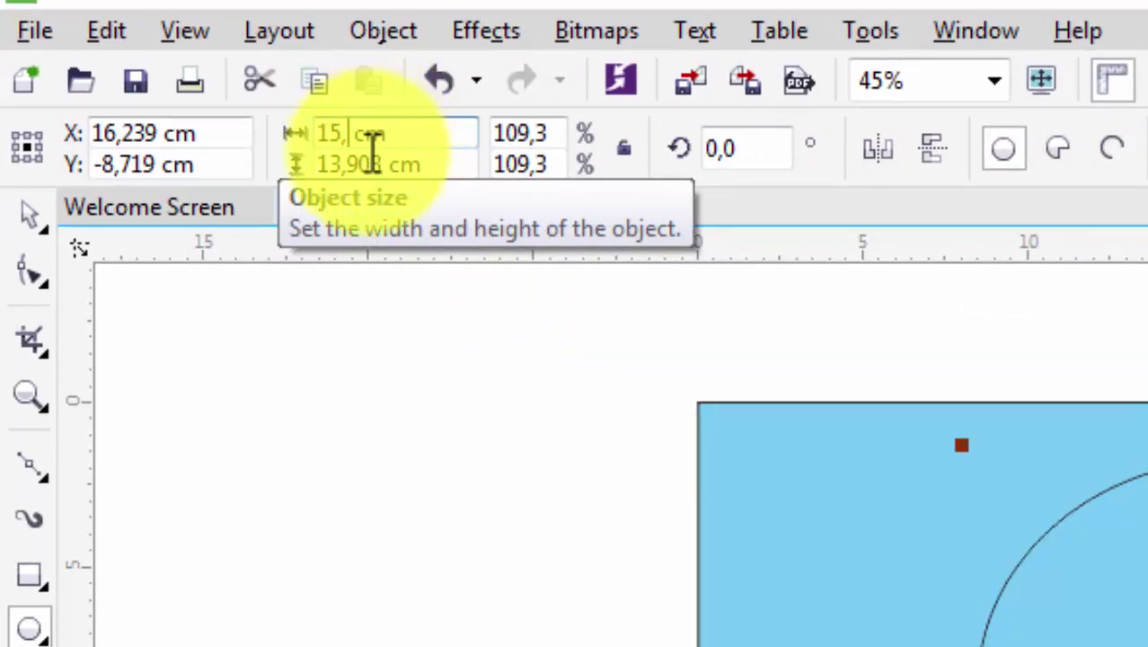
left_click_drag(385, 164, 333, 165)
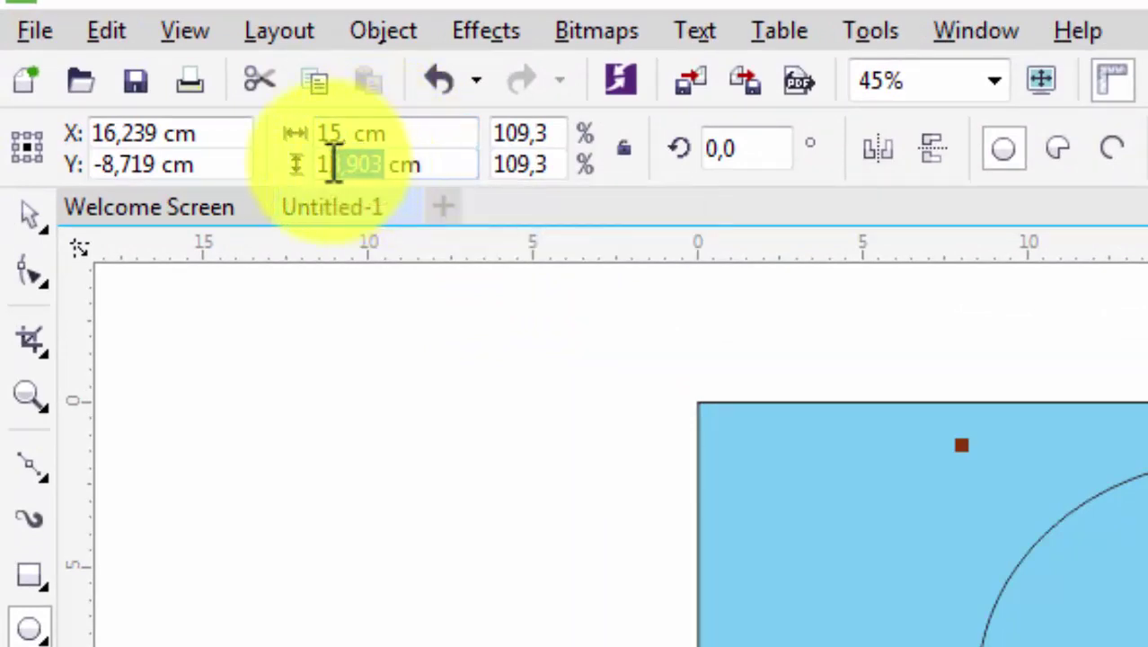
type("5")
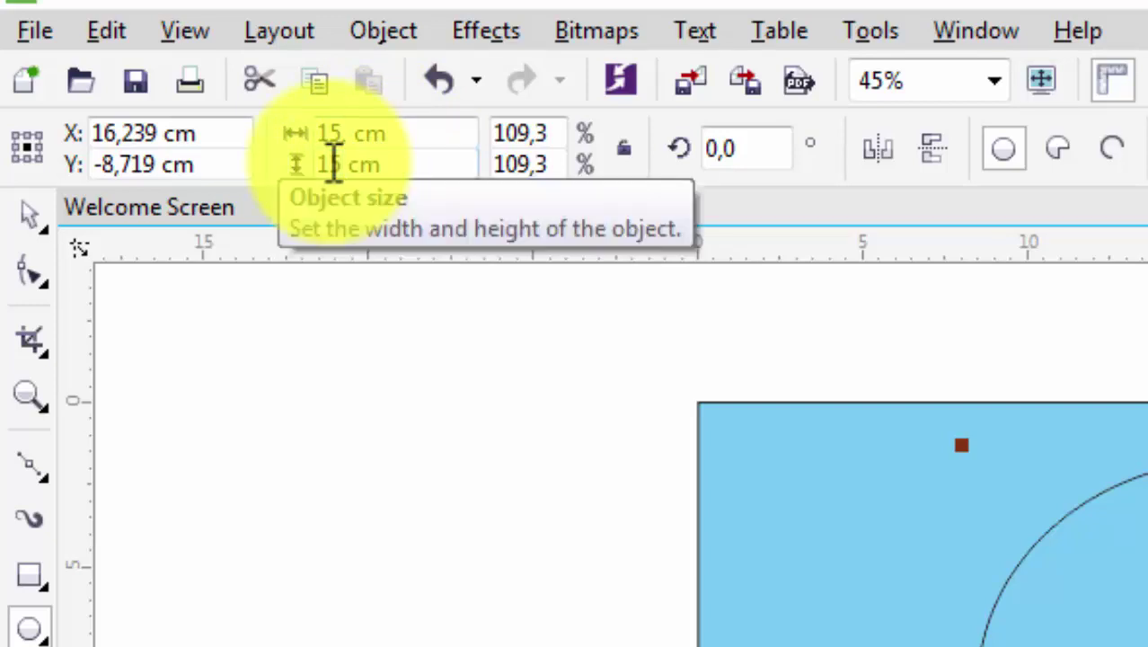
key("Return")
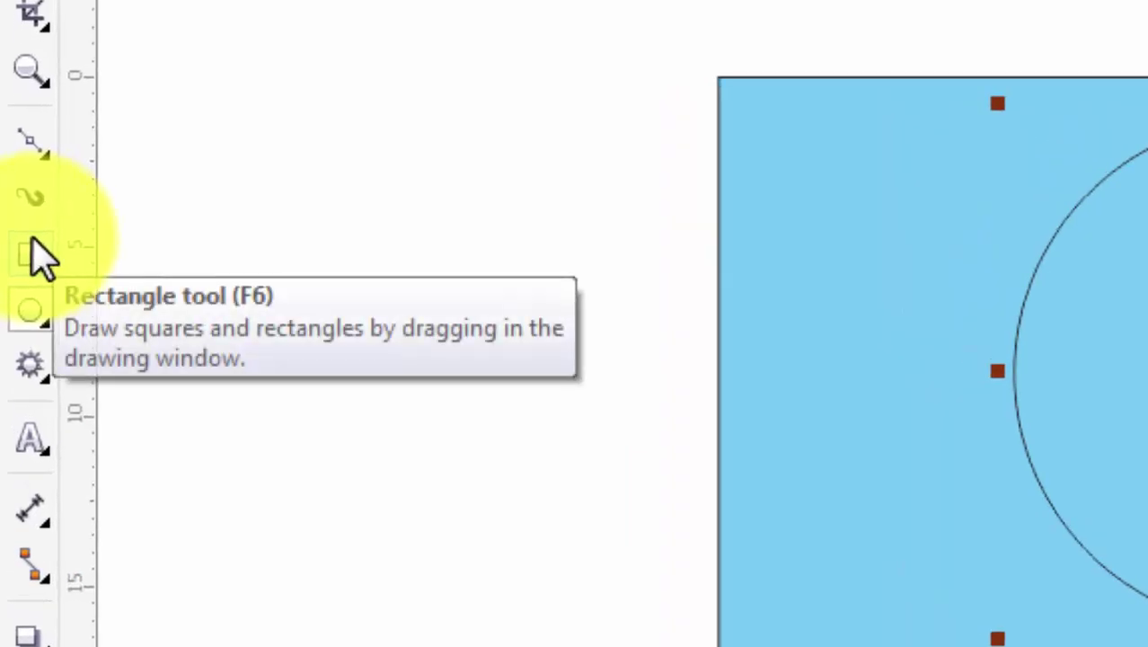
Draw a rectangle about 23.4 cm wide across the circle's lower half and set its height to 7.5 cm.
left_click(35, 256)
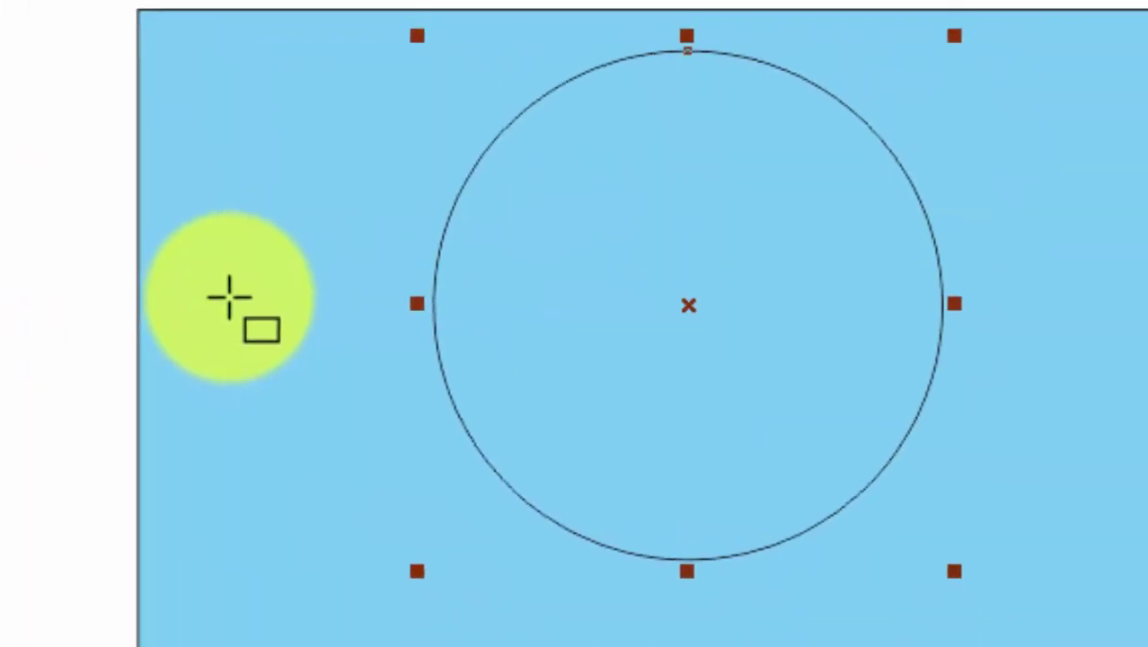
left_click_drag(229, 296, 1022, 571)
left_click_drag(905, 557, 905, 544)
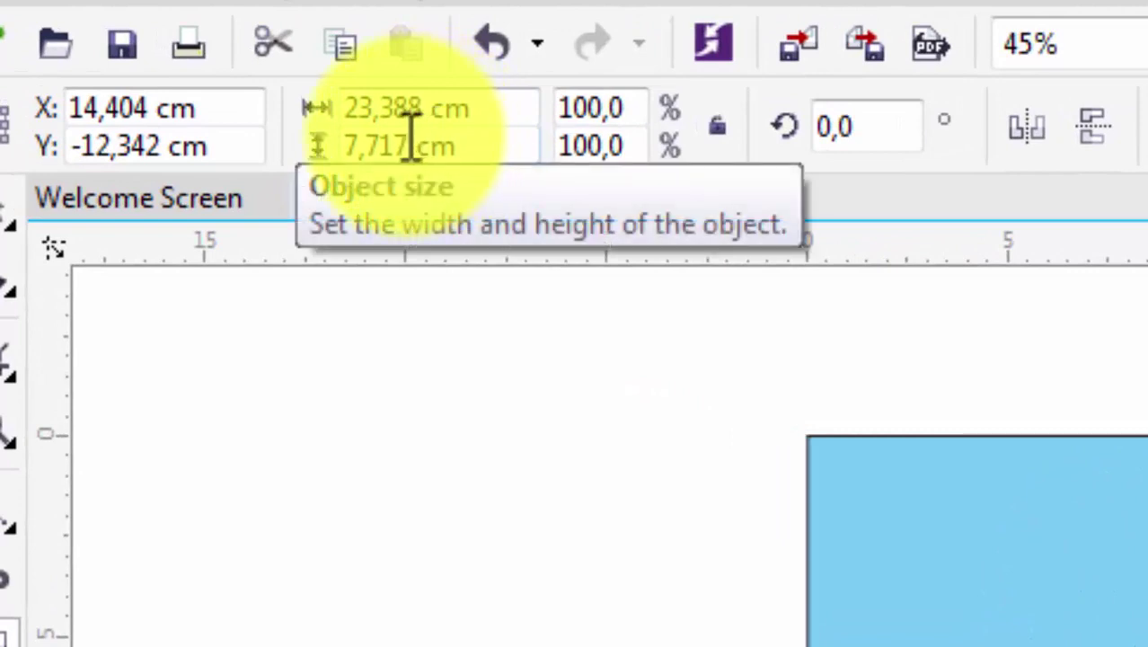
left_click(410, 139)
key("BackSpace")
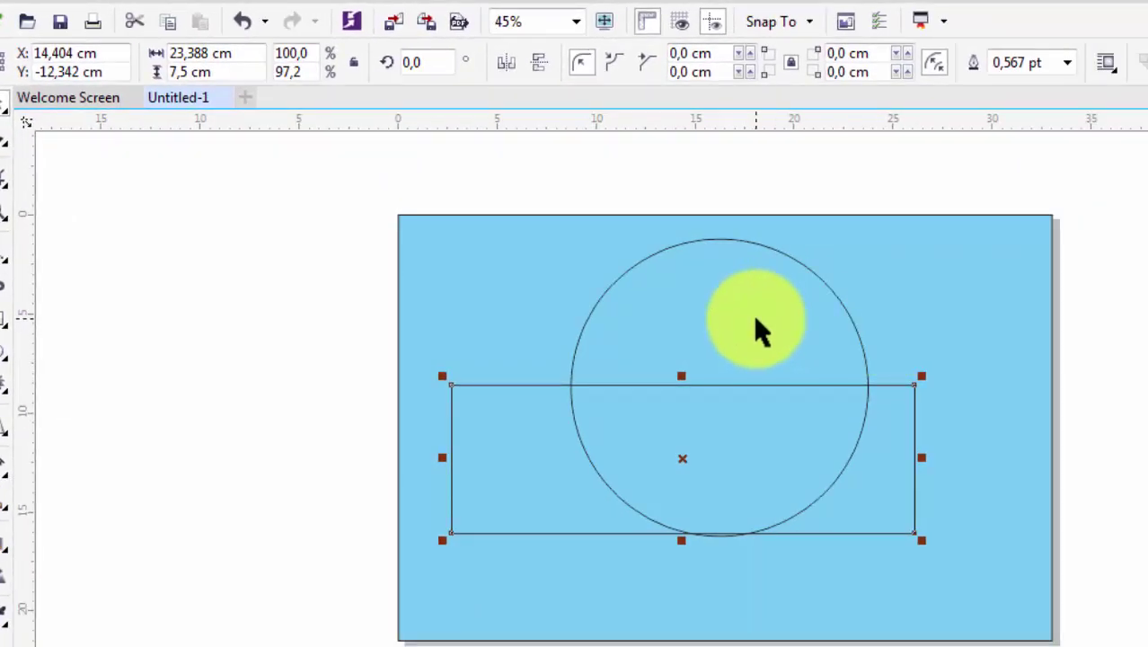
Align the bottom edges of the circle and the small rectangle using Align and Distribute.
left_click(755, 318, "shift")
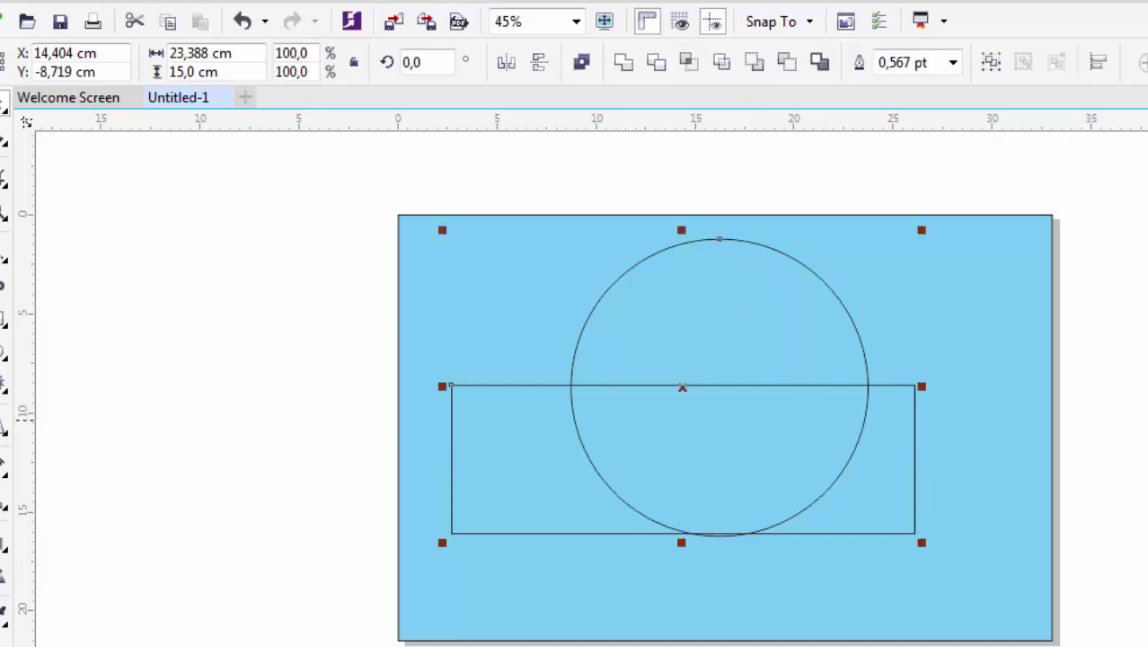
left_click(1031, 479)
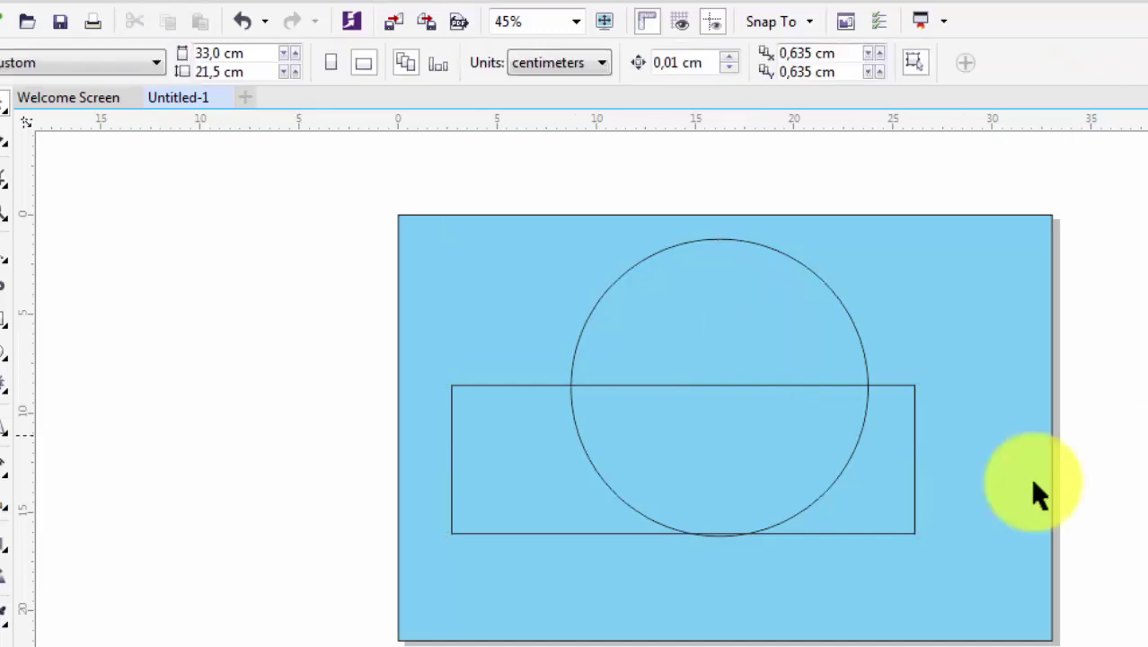
left_click(901, 481)
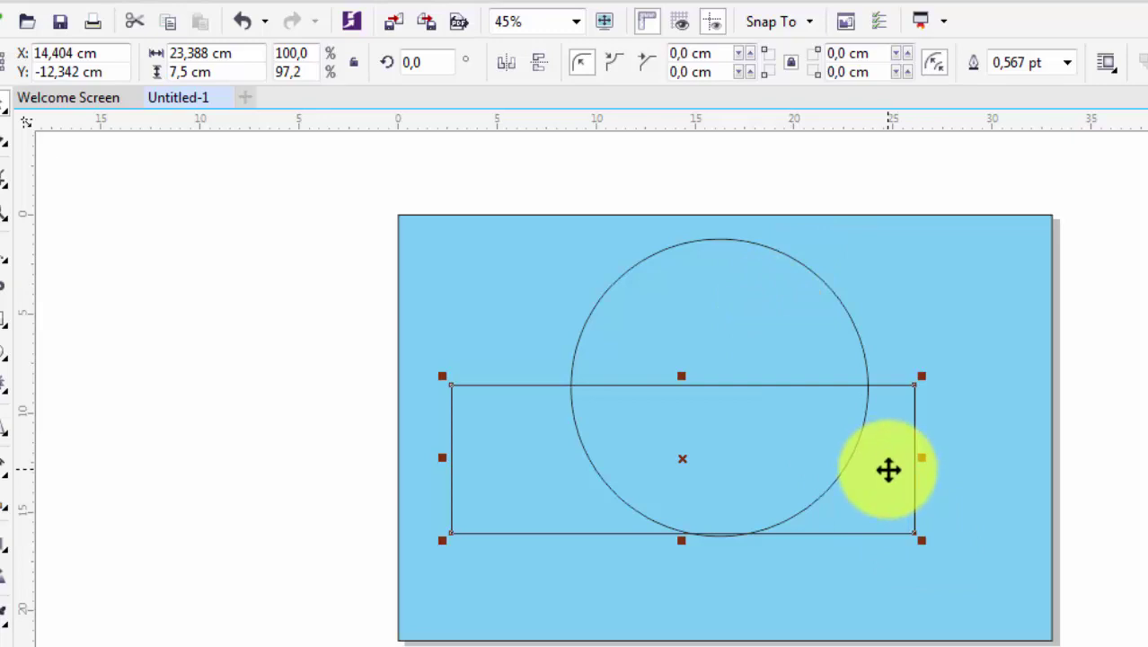
left_click(768, 296, "shift")
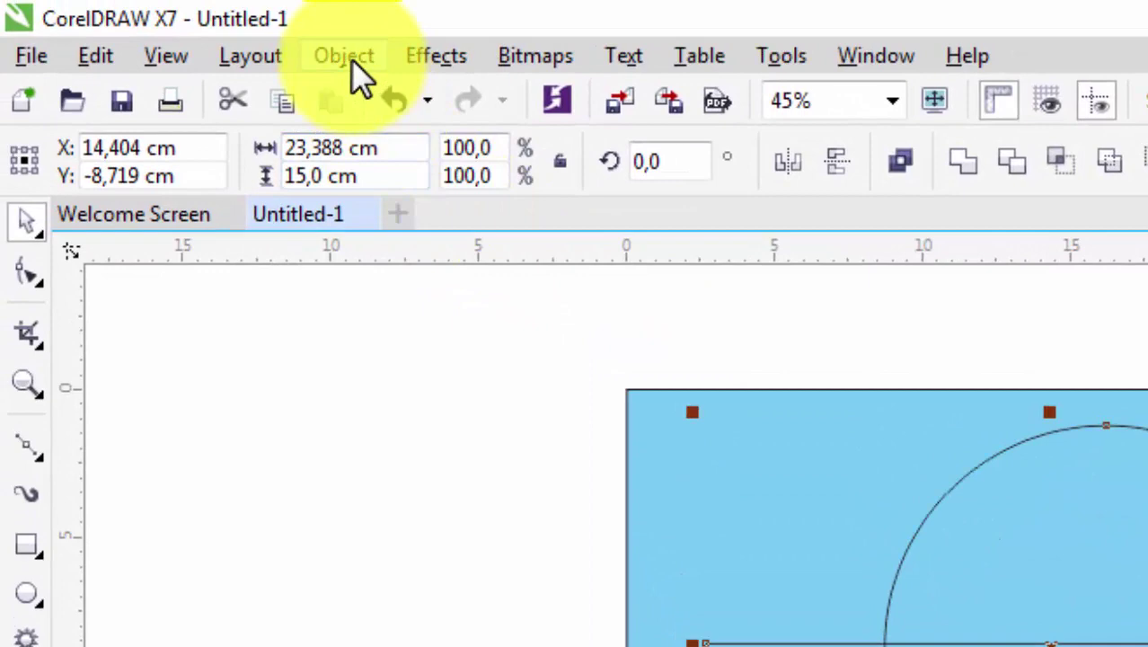
left_click(344, 56)
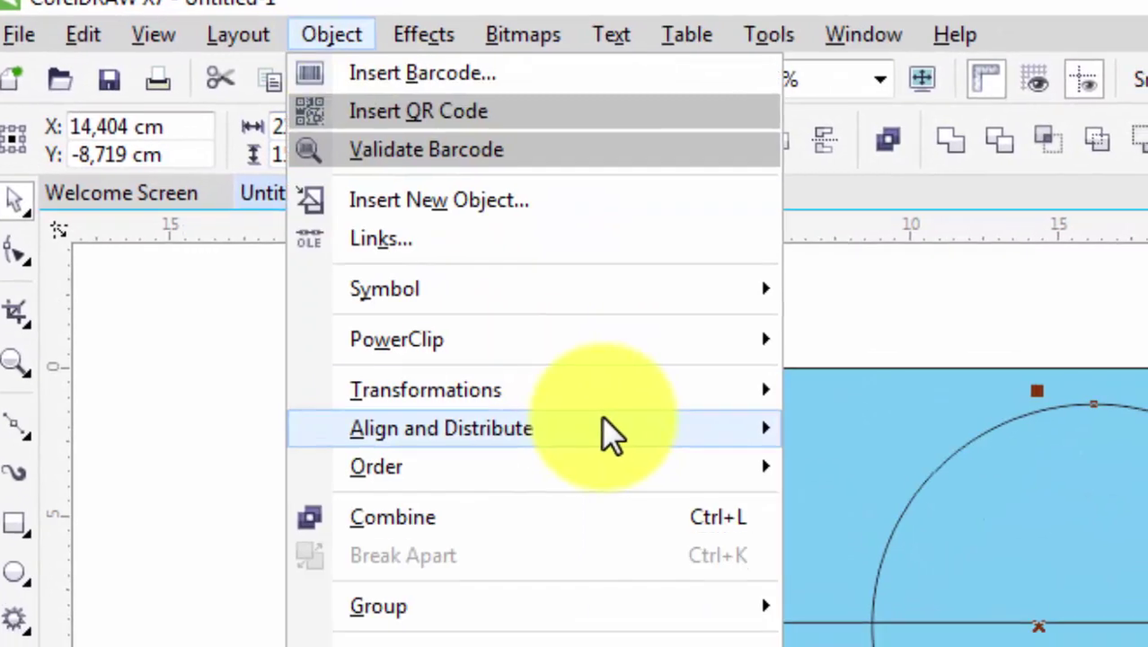
mouse_move(615, 454)
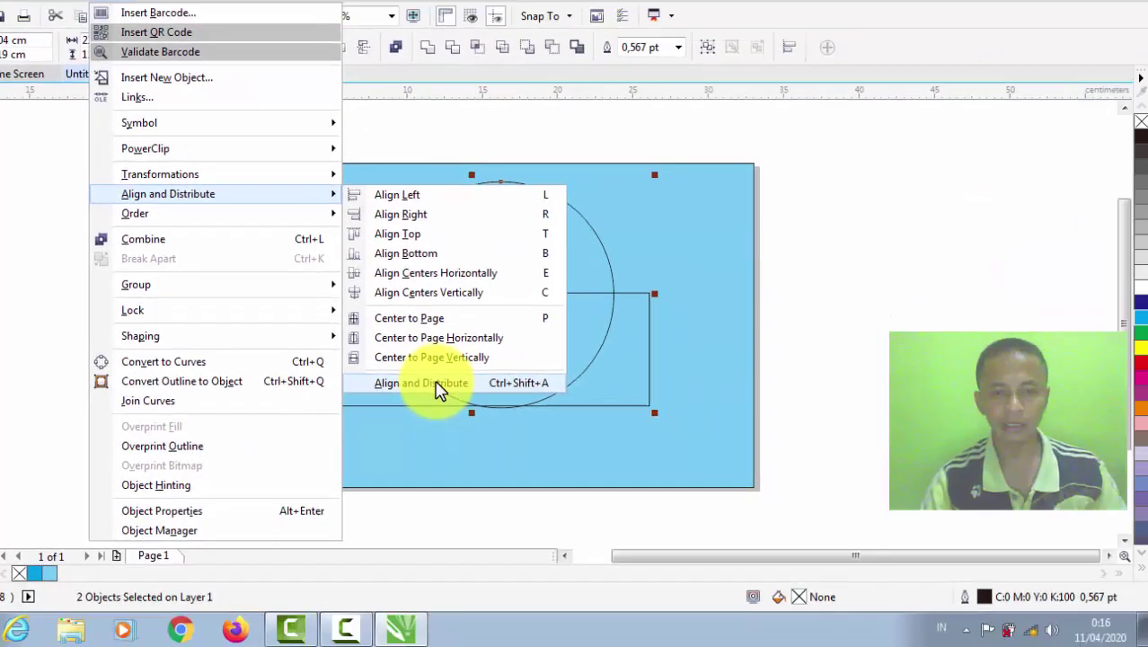
left_click(440, 388)
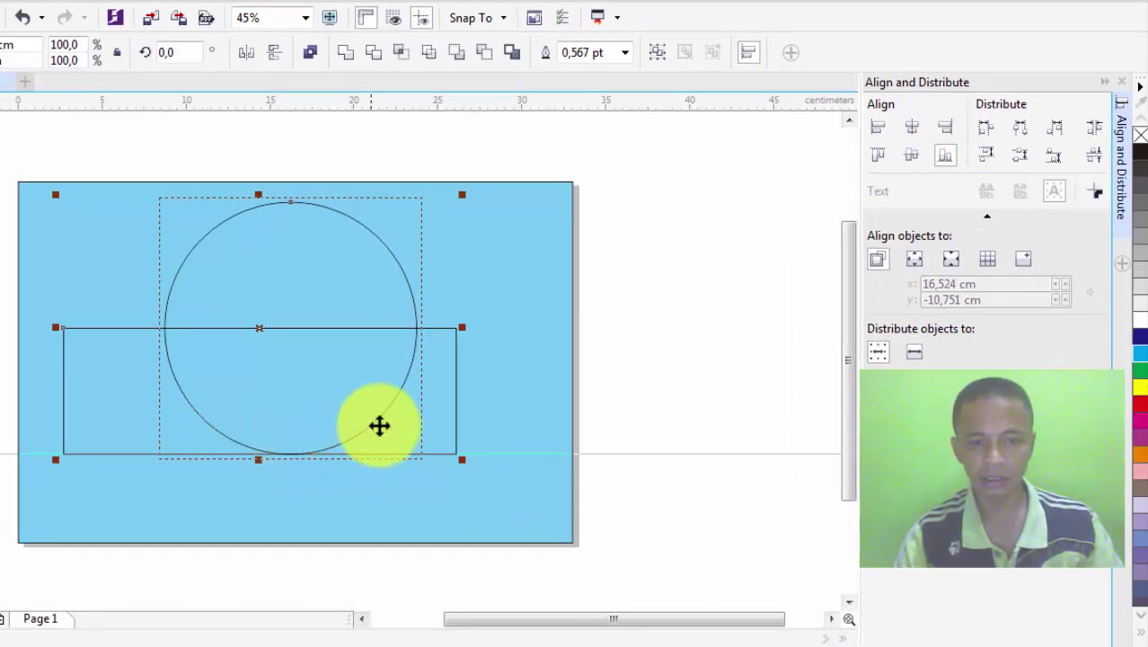
left_click(653, 342)
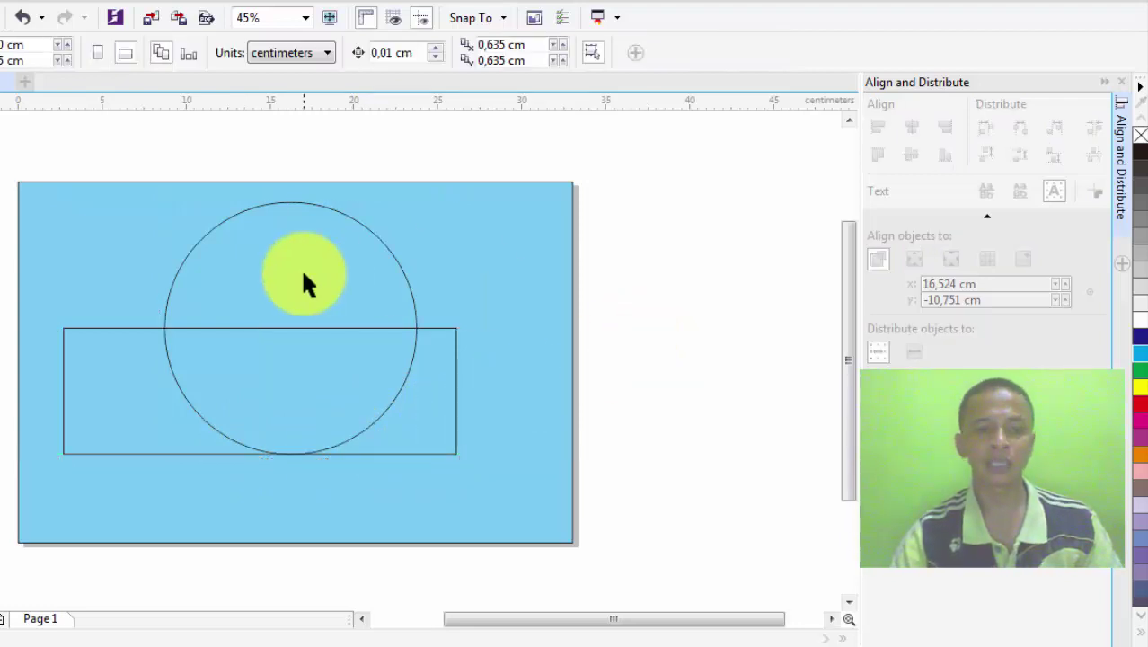
Try welding the circle and the small rectangle into a single shape, and undo the weld.
key("ctrl+a")
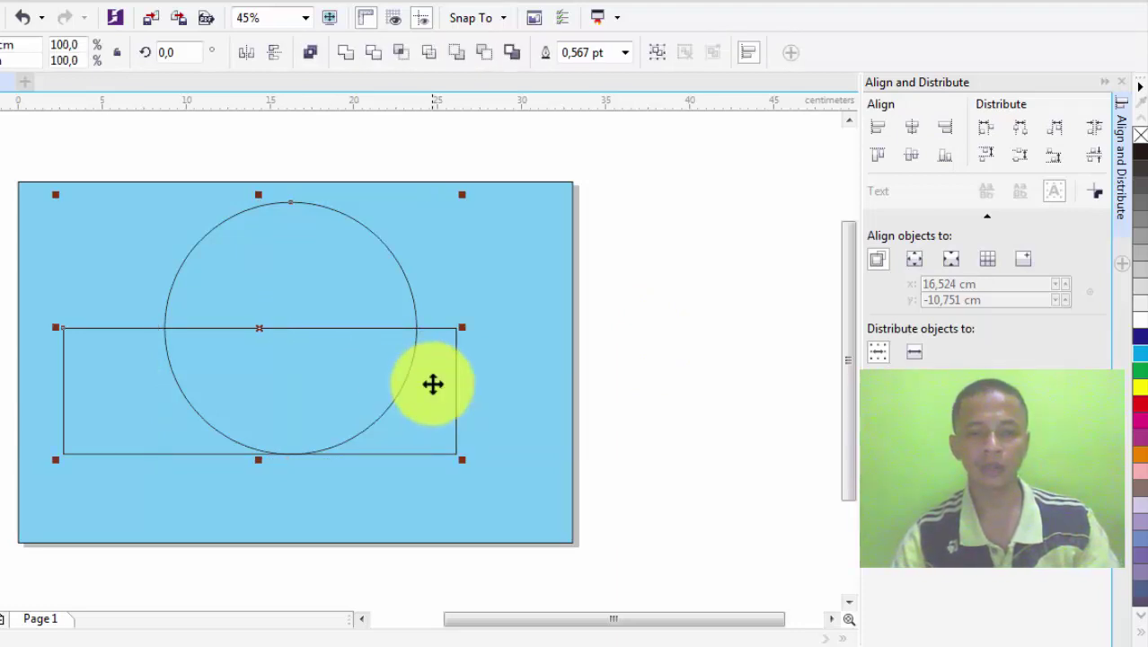
left_click(715, 341)
left_click(269, 238)
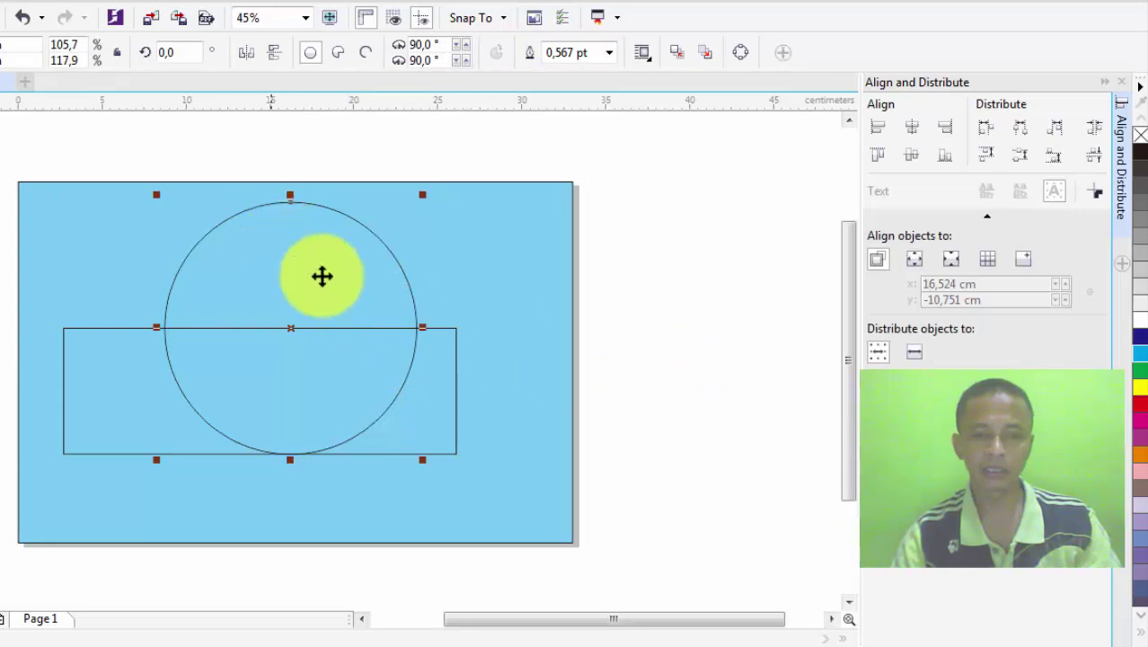
left_click(434, 357, "shift")
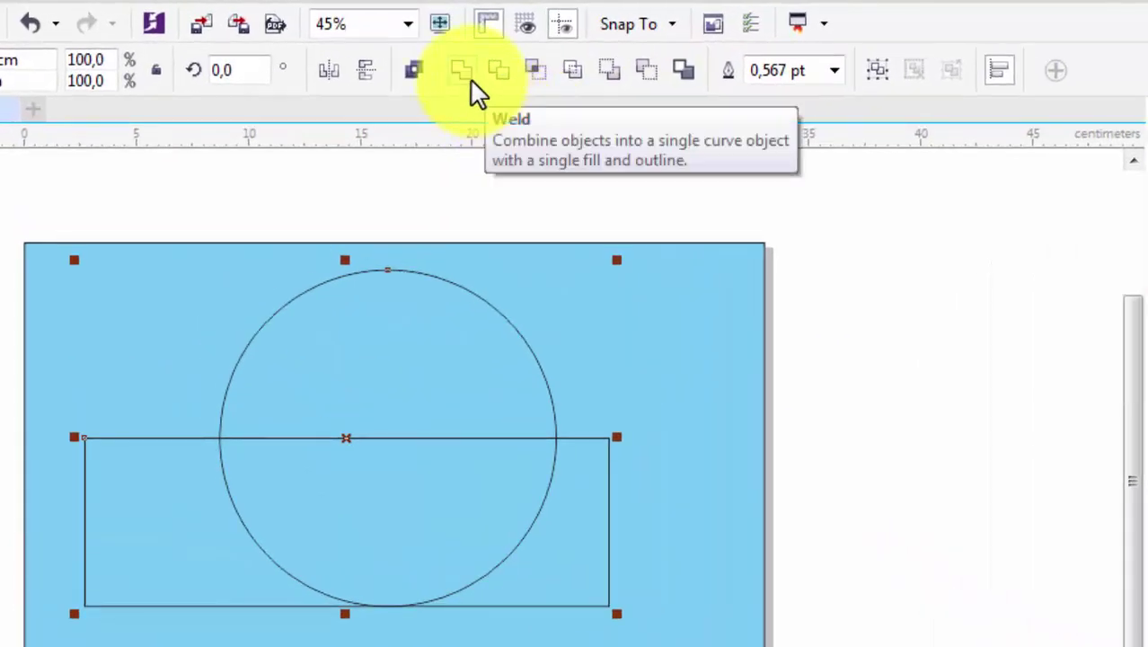
left_click(470, 81)
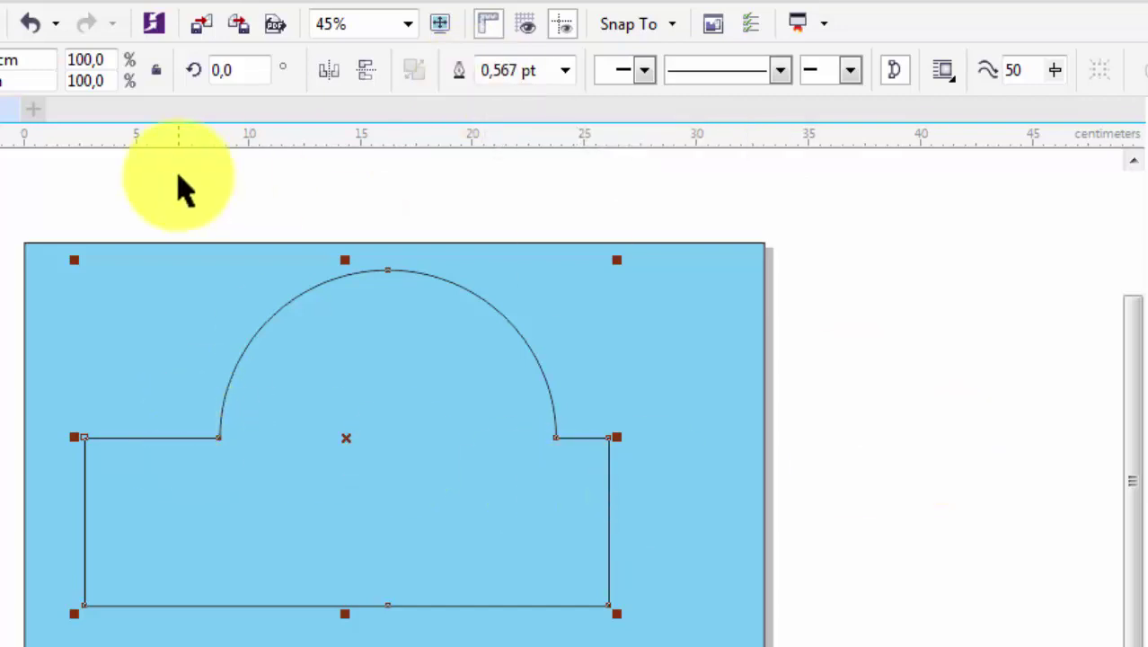
left_click(30, 24)
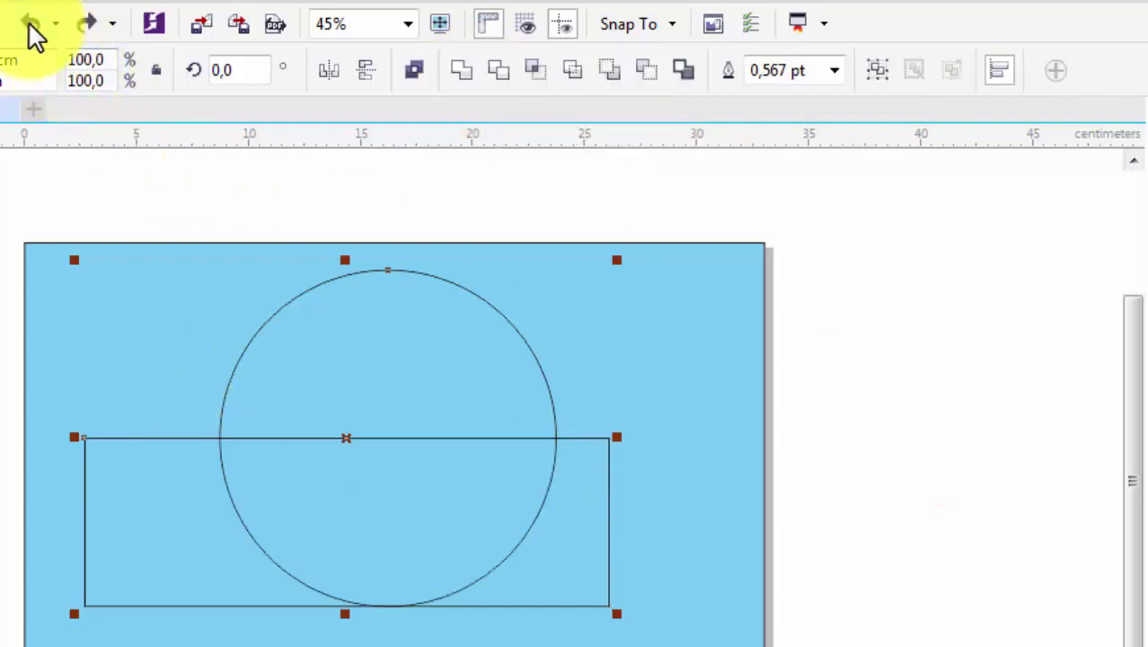
Try trimming the small rectangle with the circle, move the circle aside to check the cut, and undo both changes.
left_click(500, 76)
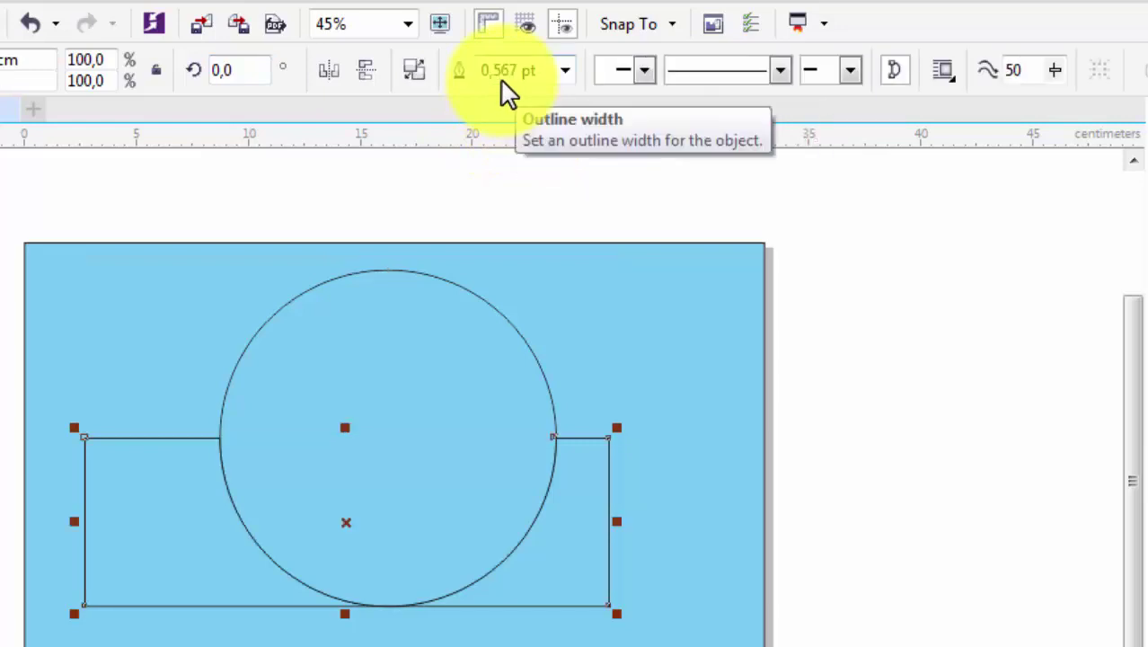
left_click(366, 395)
left_click_drag(366, 395, 750, 305)
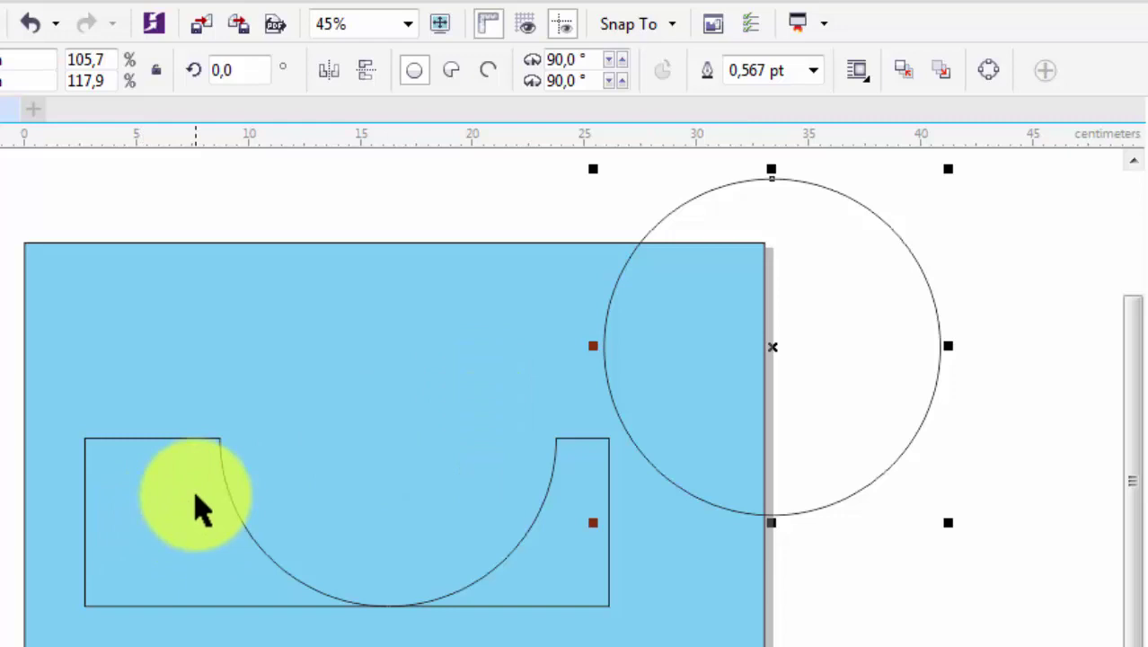
key("ctrl+z")
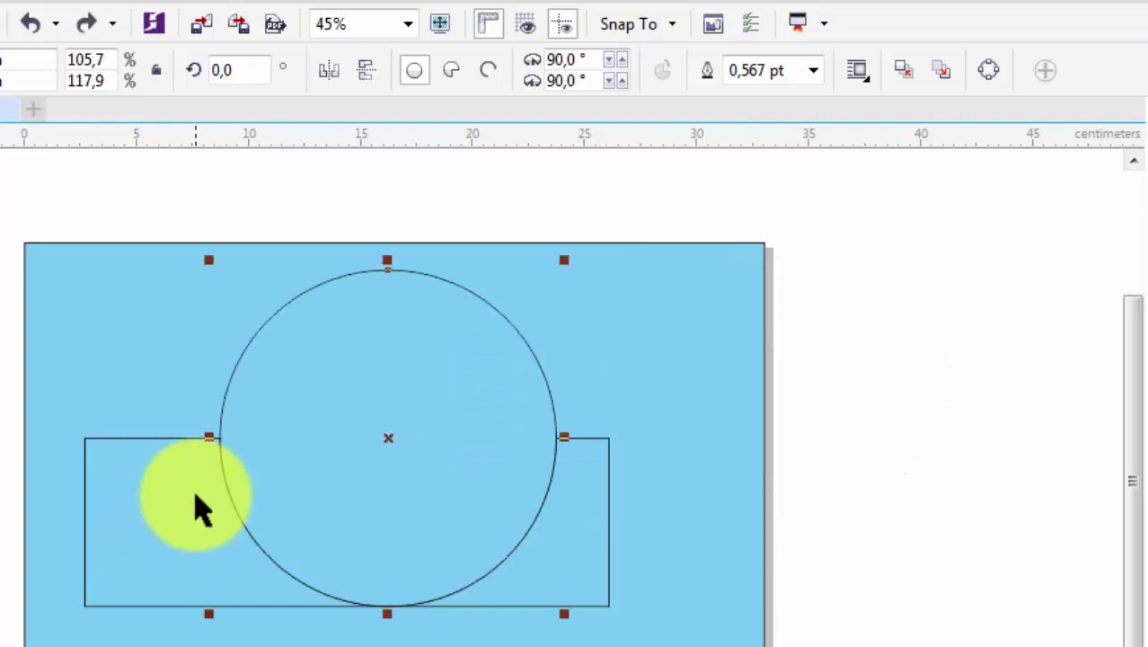
left_click(30, 26)
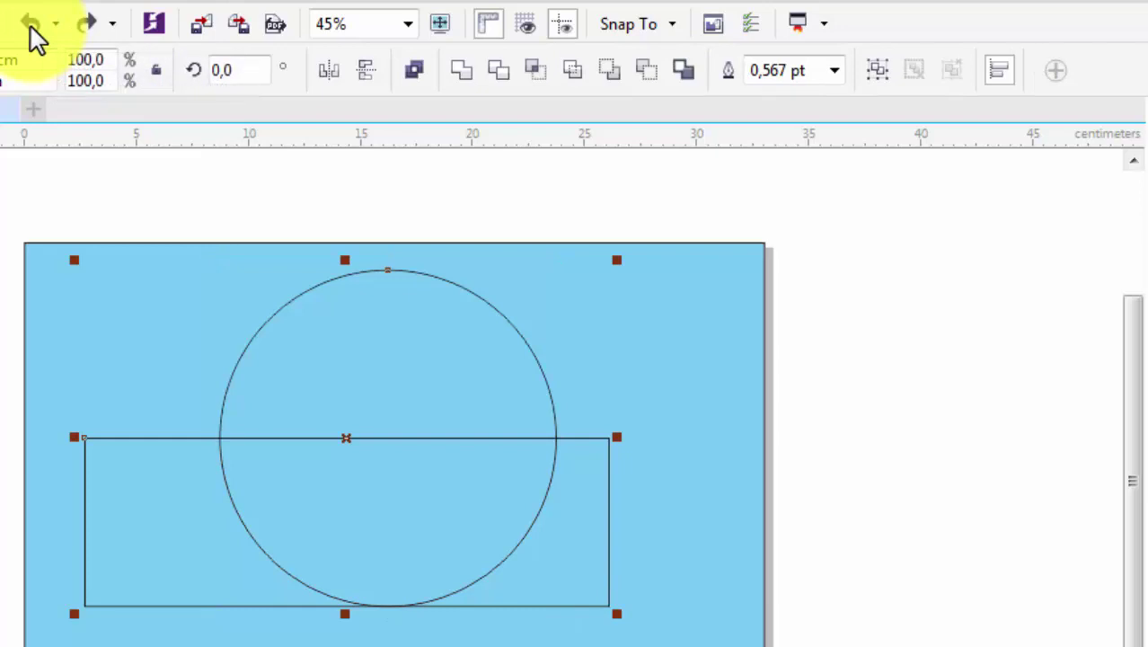
Try intersecting the circle and the small rectangle, move the overlap piece off the page, and undo both changes.
left_click(541, 78)
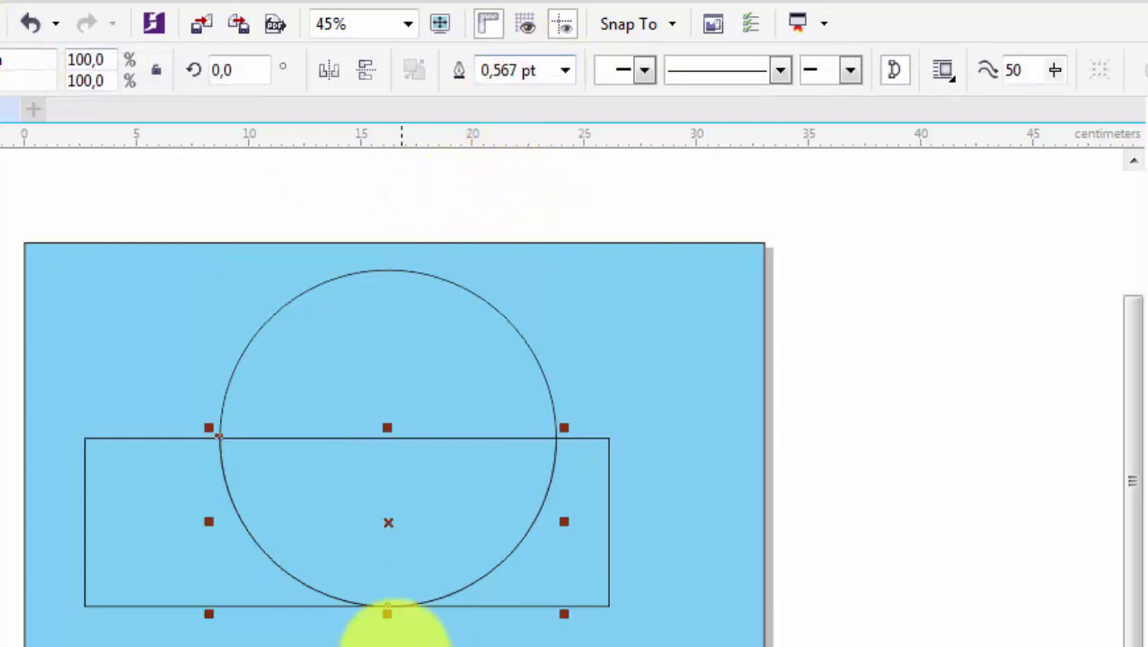
left_click_drag(393, 532, 828, 396)
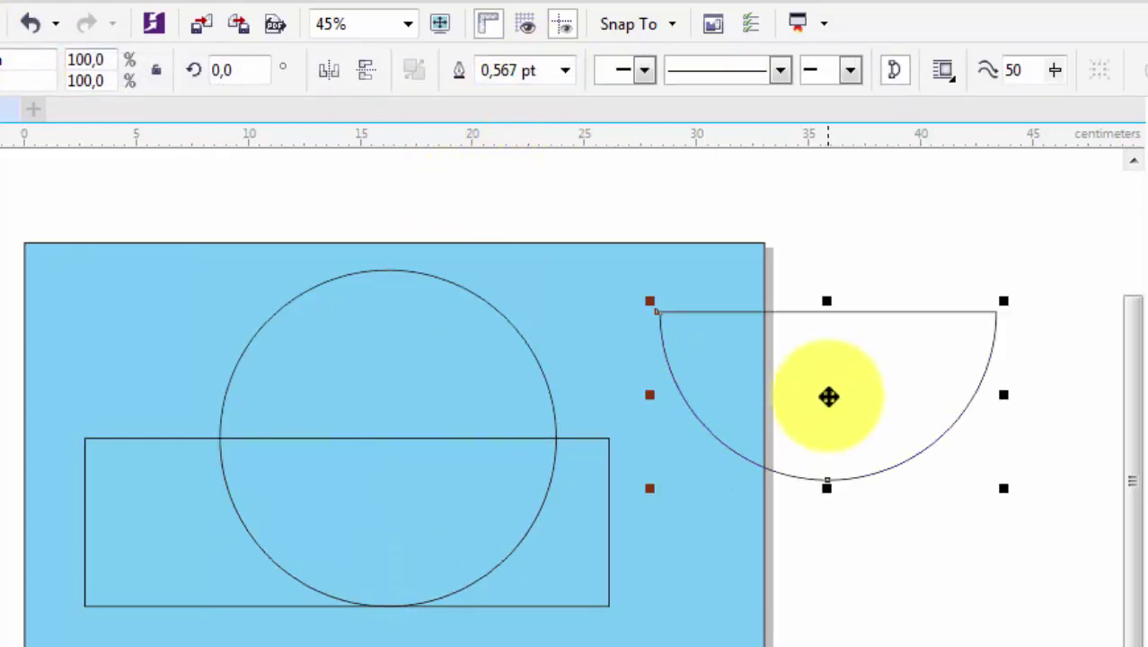
left_click(30, 27)
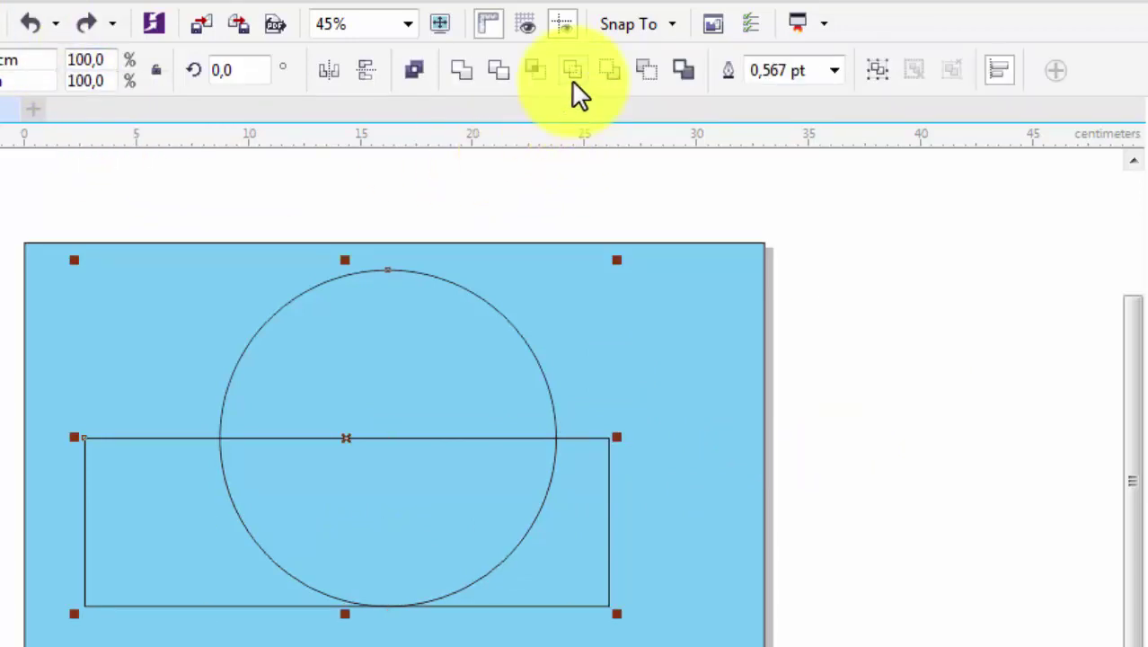
Apply Simplify to the circle and the small rectangle to remove their overlapping area.
left_click(572, 82)
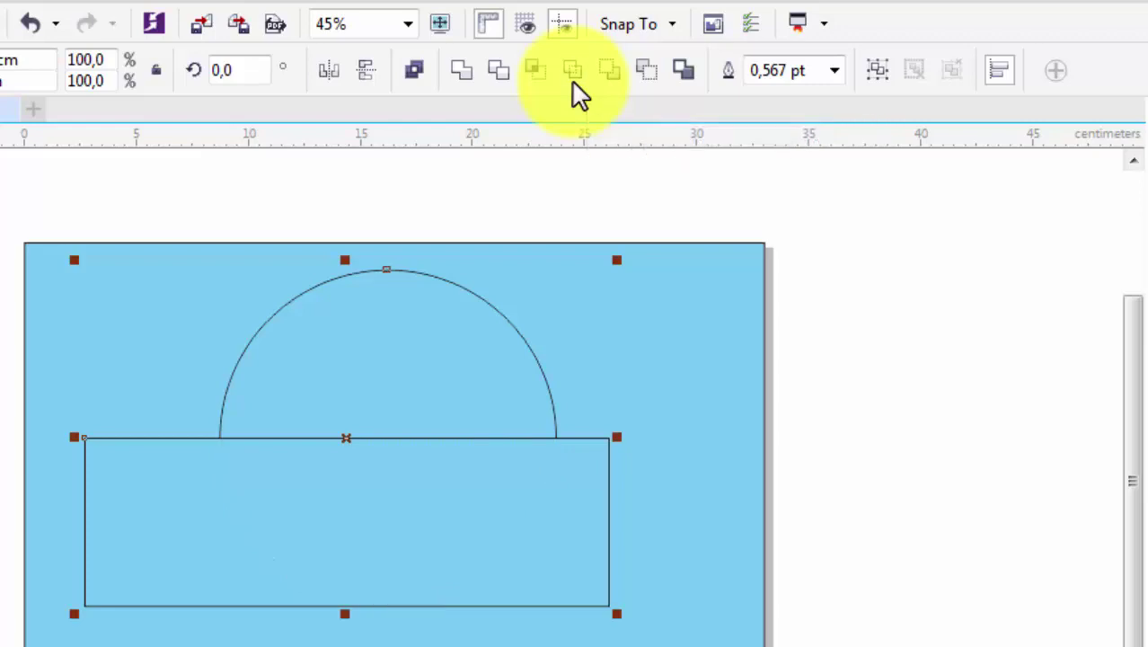
Move the simplified half circle away from the small rectangle to check the cut, and undo the move and the Simplify.
left_click(633, 346)
left_click(385, 341)
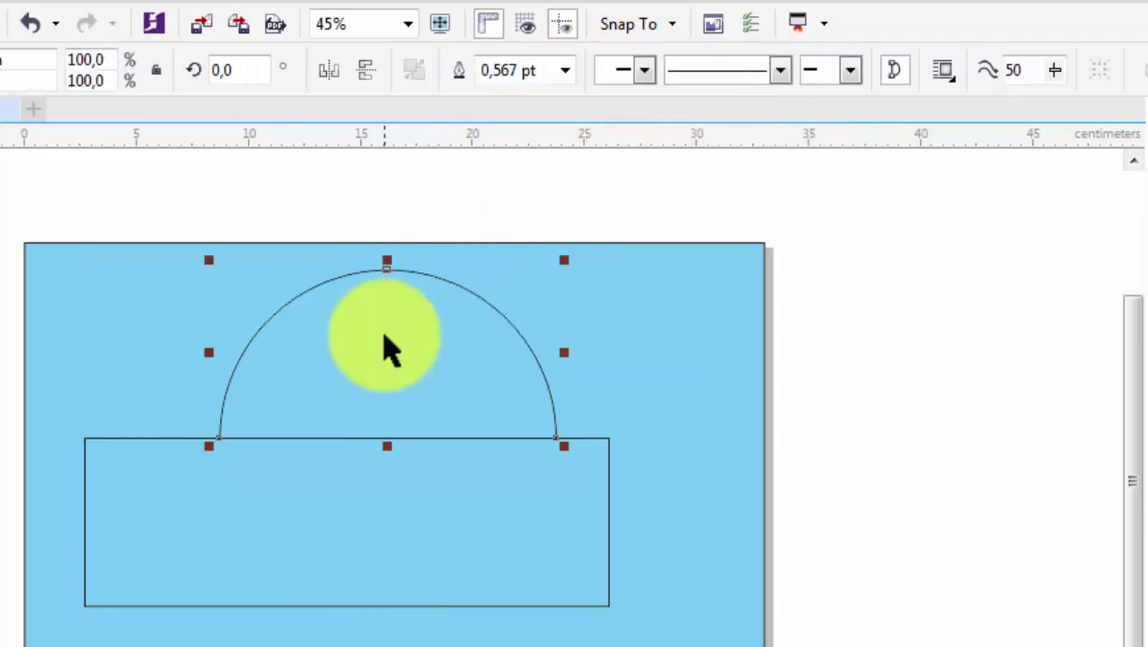
left_click_drag(384, 341, 755, 256)
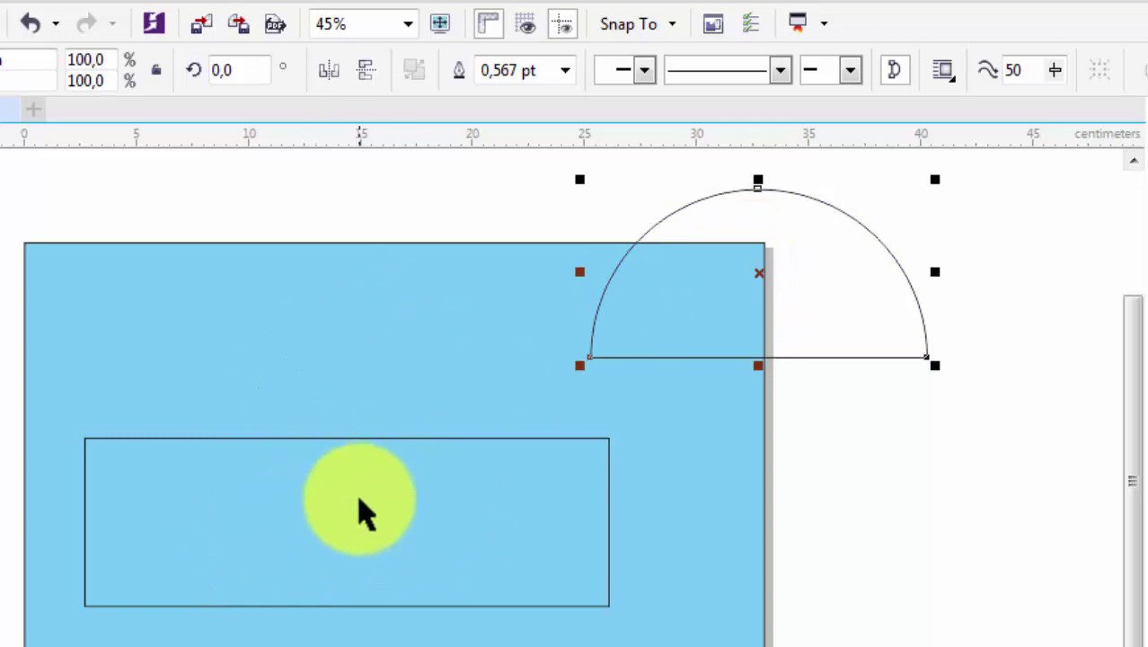
key("ctrl+z")
key("ctrl+z")
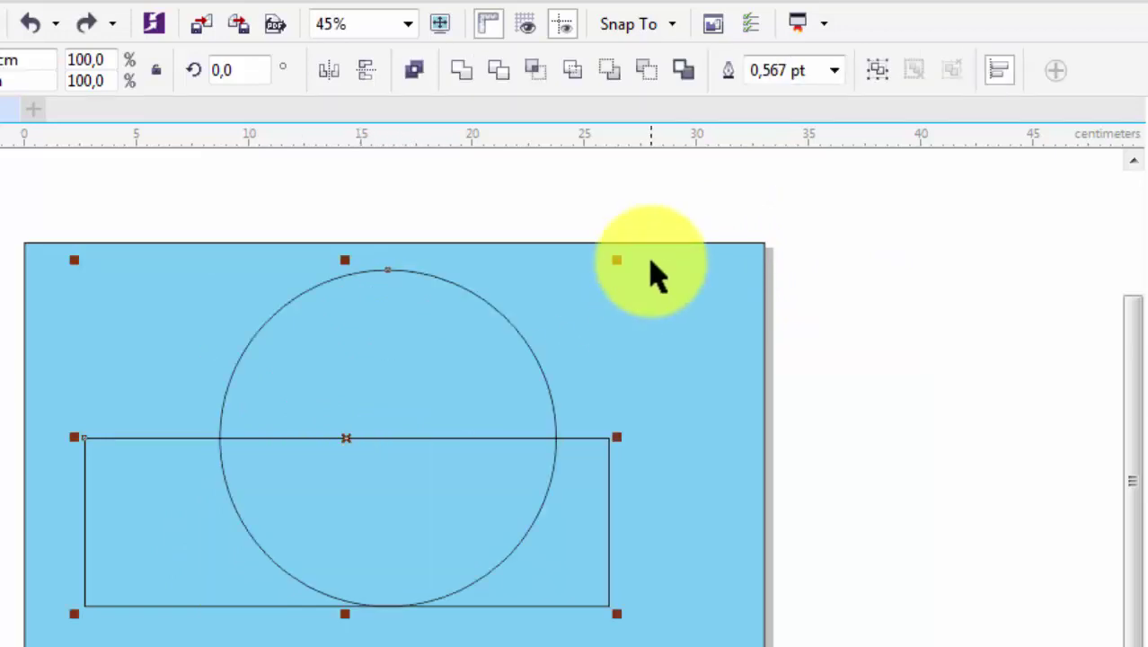
Try Front Minus Back on the circle and small rectangle, undo it, and apply Back Minus Front instead.
left_click(609, 76)
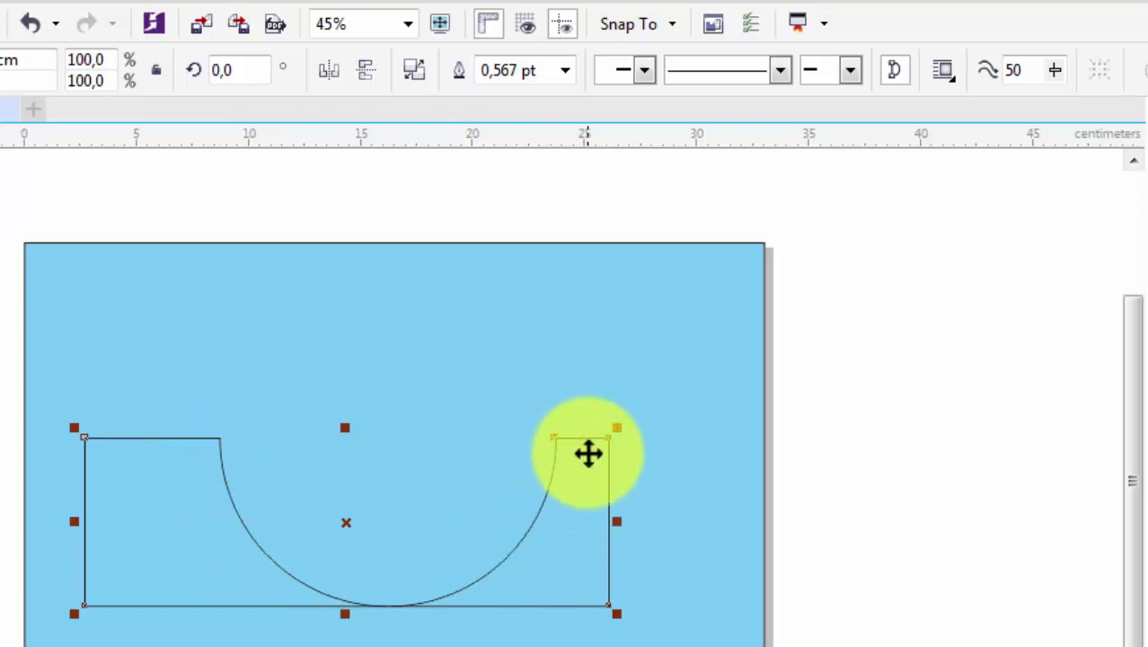
left_click(31, 25)
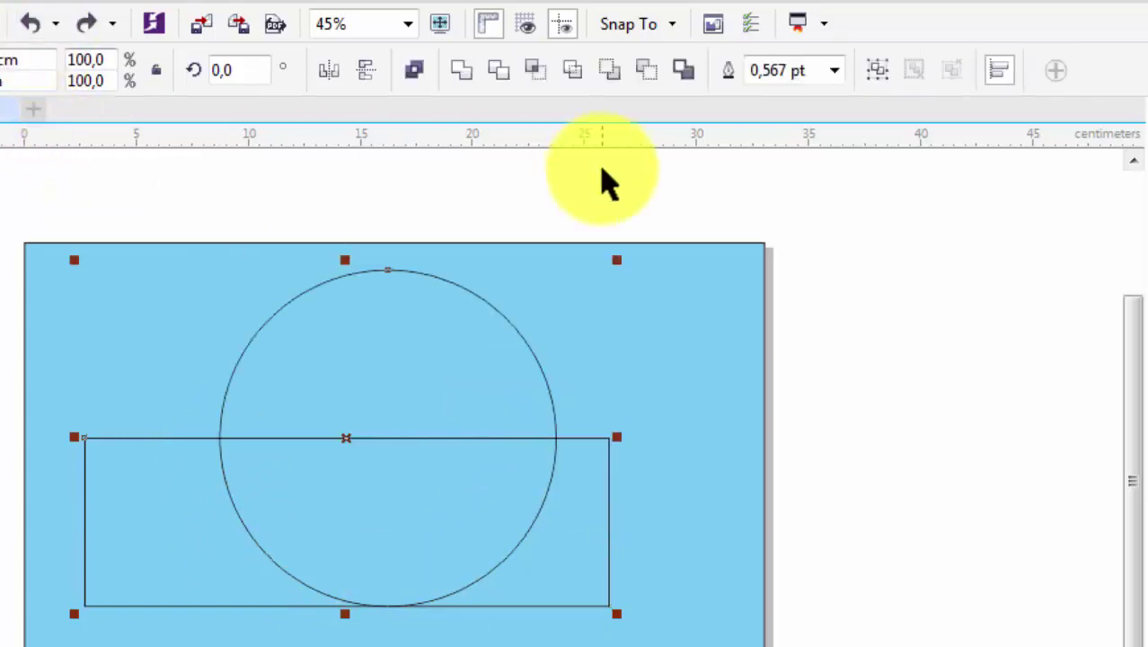
left_click(648, 69)
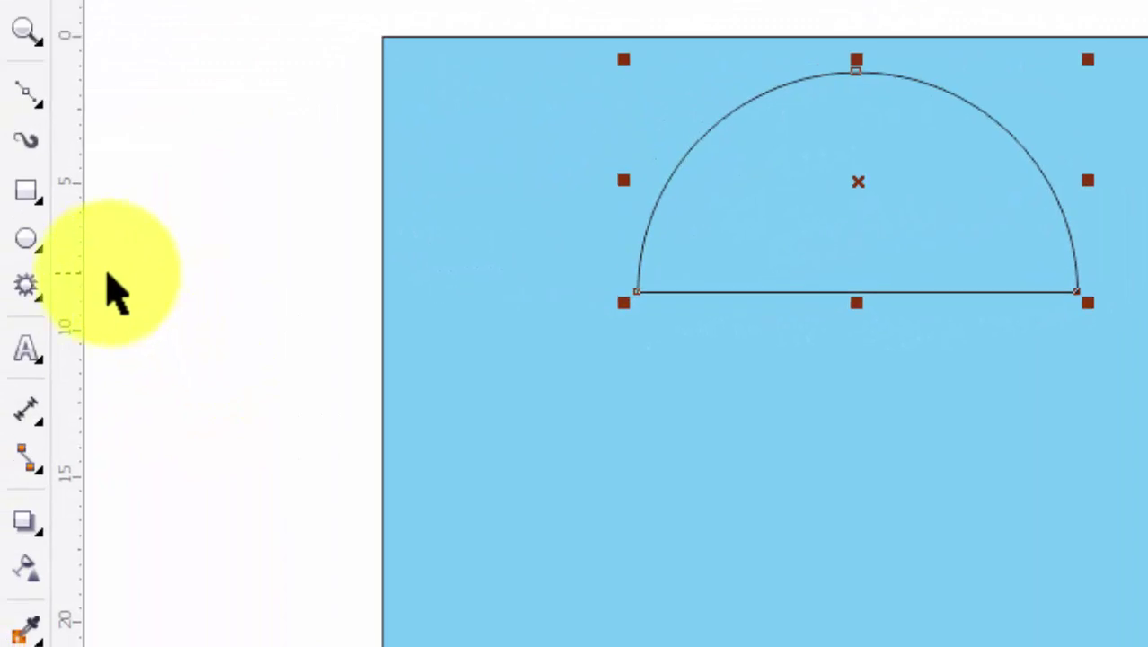
Draw a three-sided polygon about 2.3 cm wide and 2.2 cm high over the peak of the half circle's arc.
left_click(40, 298)
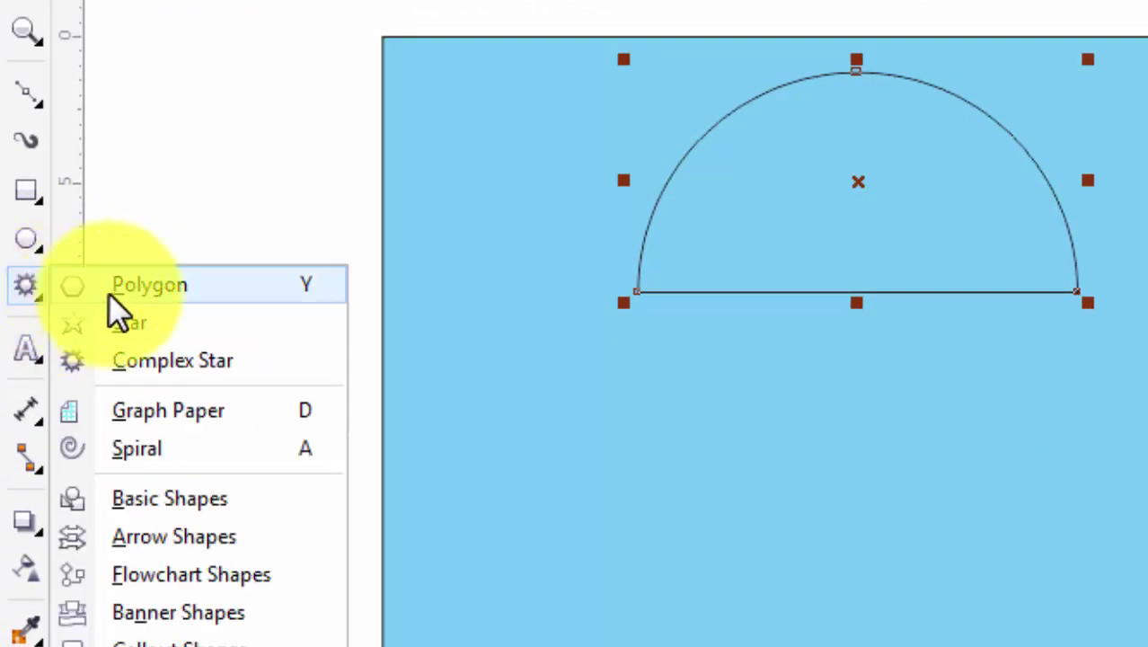
left_click(109, 292)
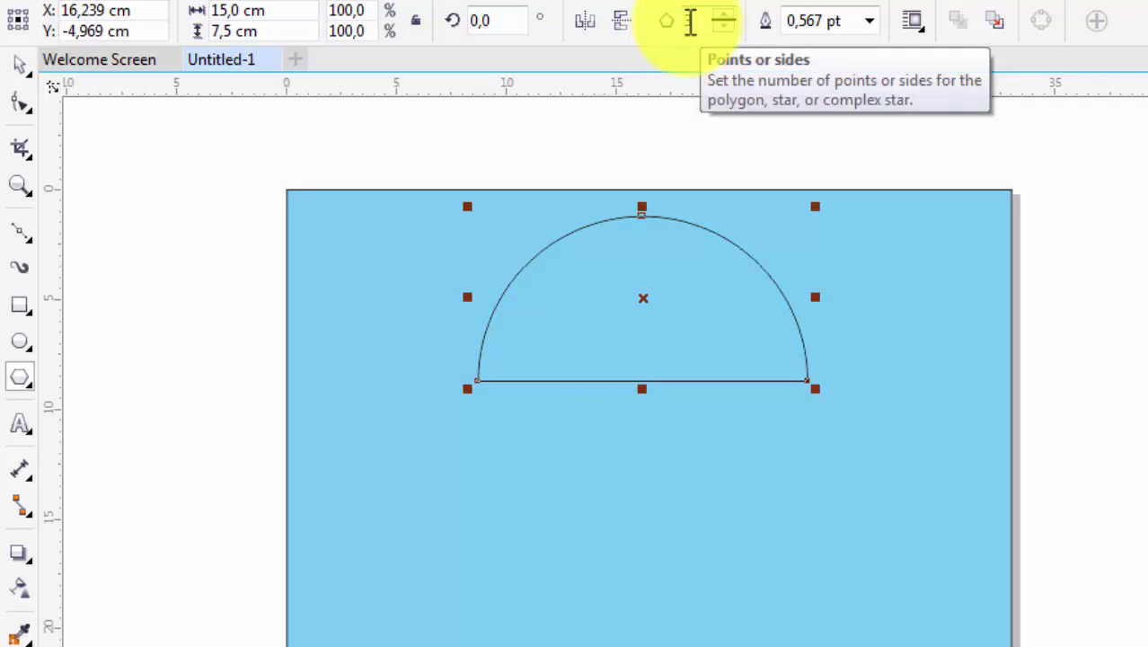
left_click_drag(623, 210, 682, 272)
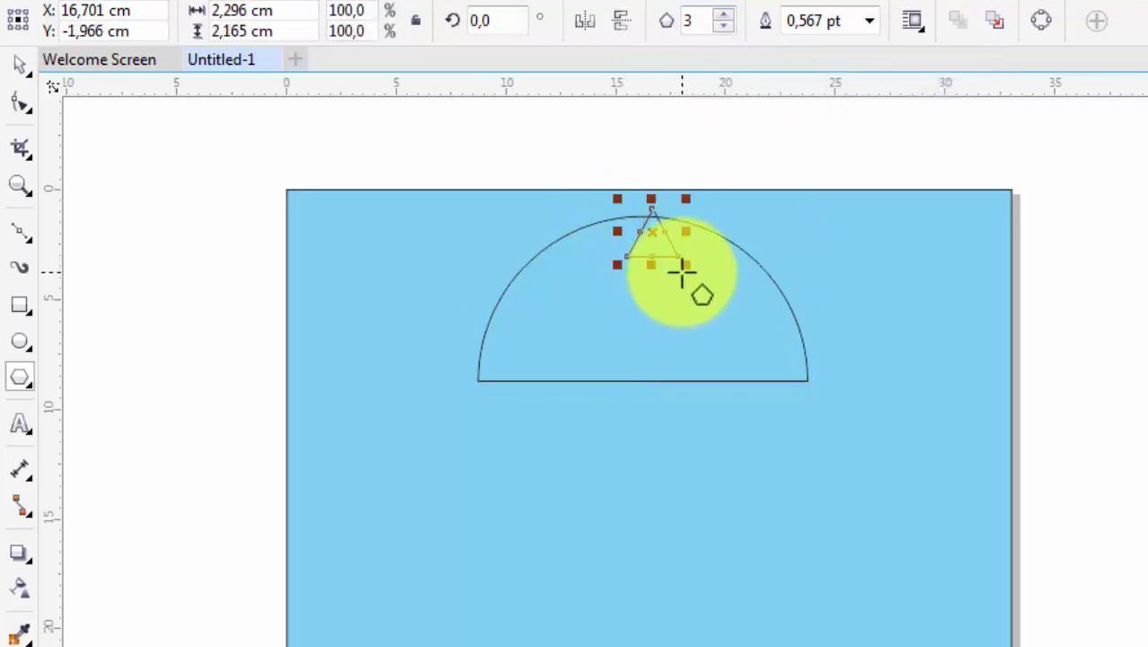
left_click(19, 66)
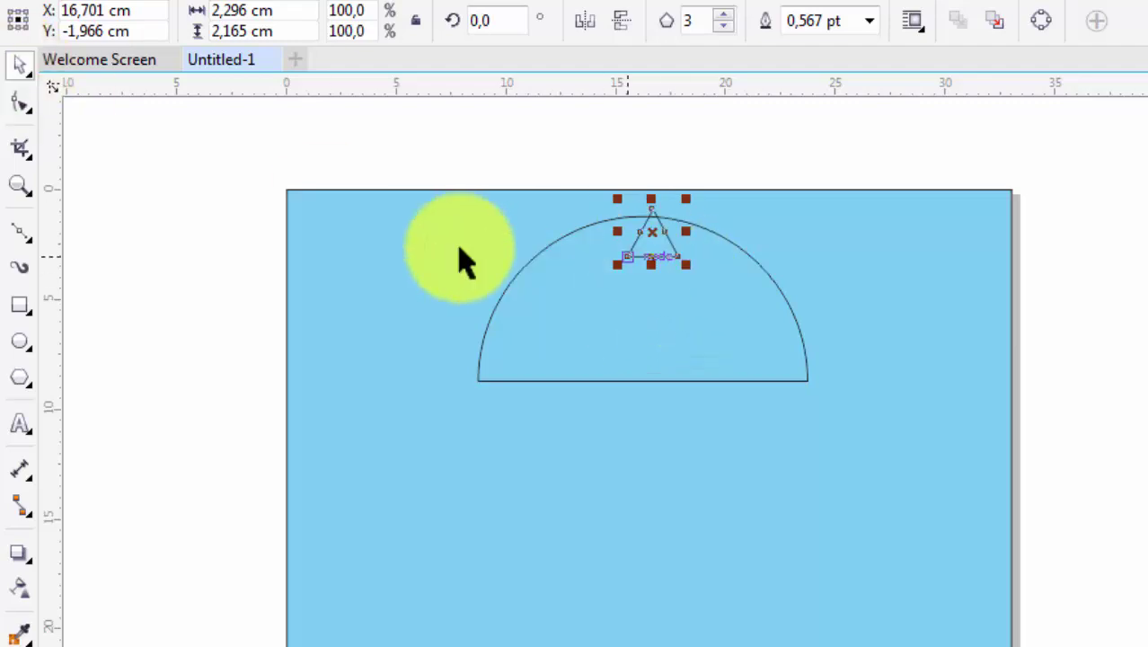
Align the small triangle's centre horizontally with the half circle.
left_click(18, 186)
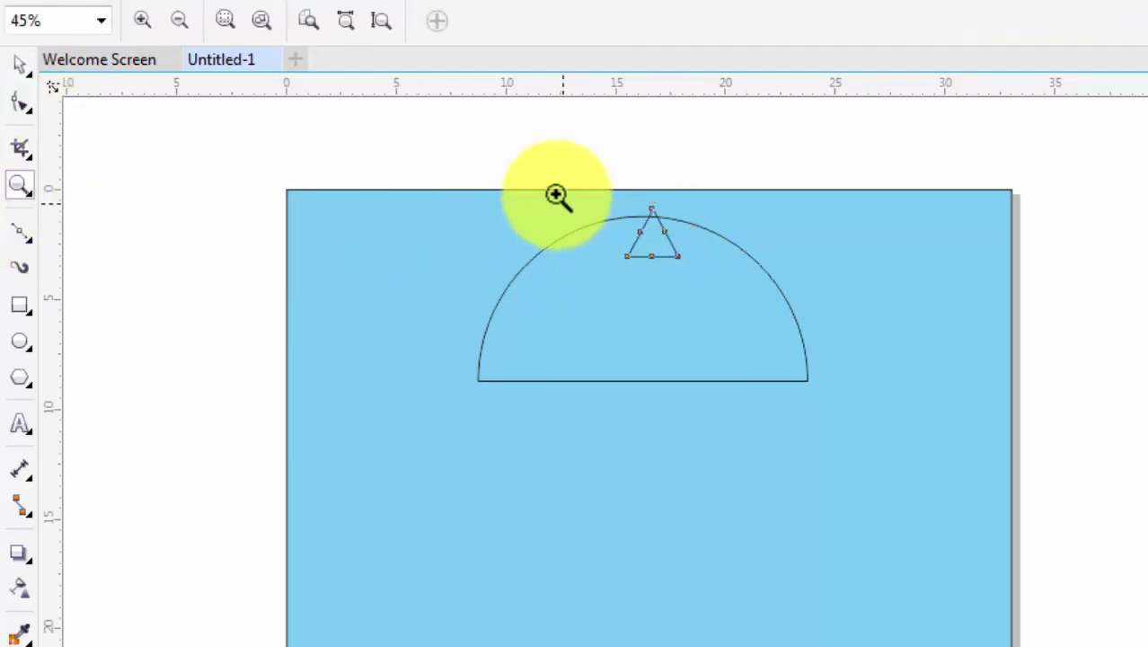
left_click_drag(551, 181, 725, 338)
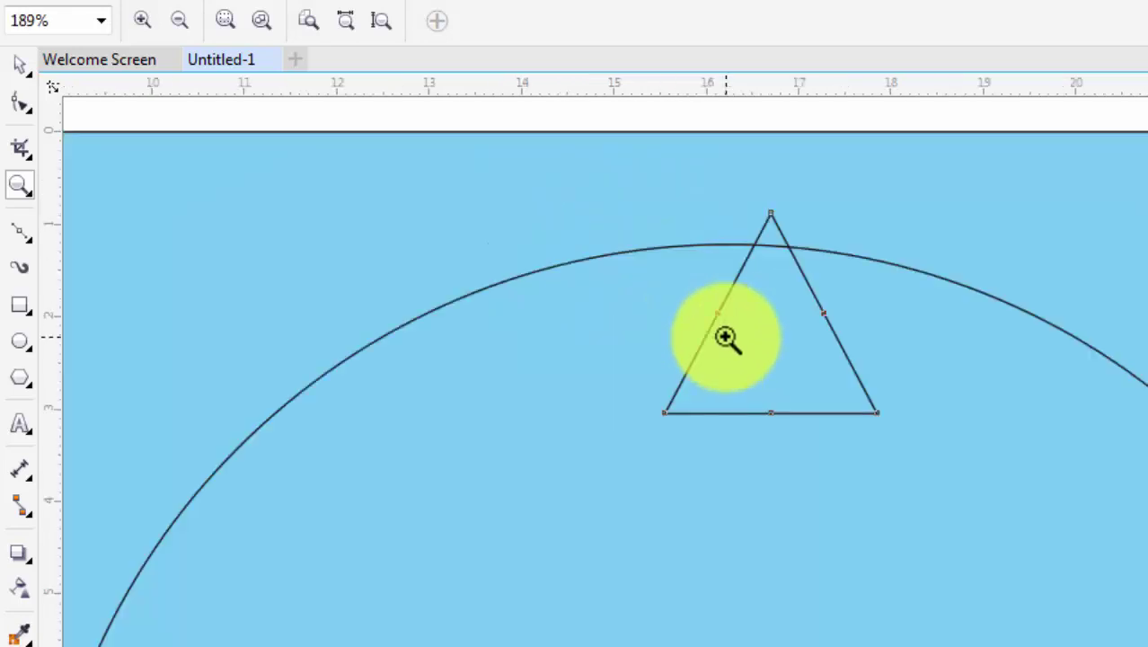
left_click(19, 63)
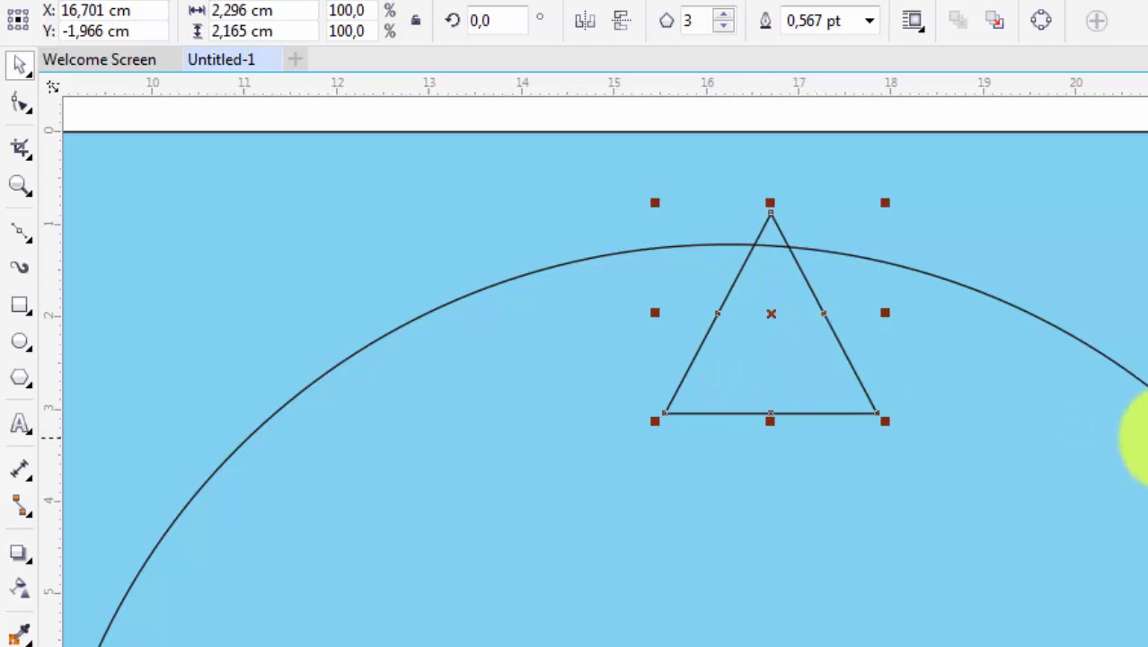
left_click(1063, 377)
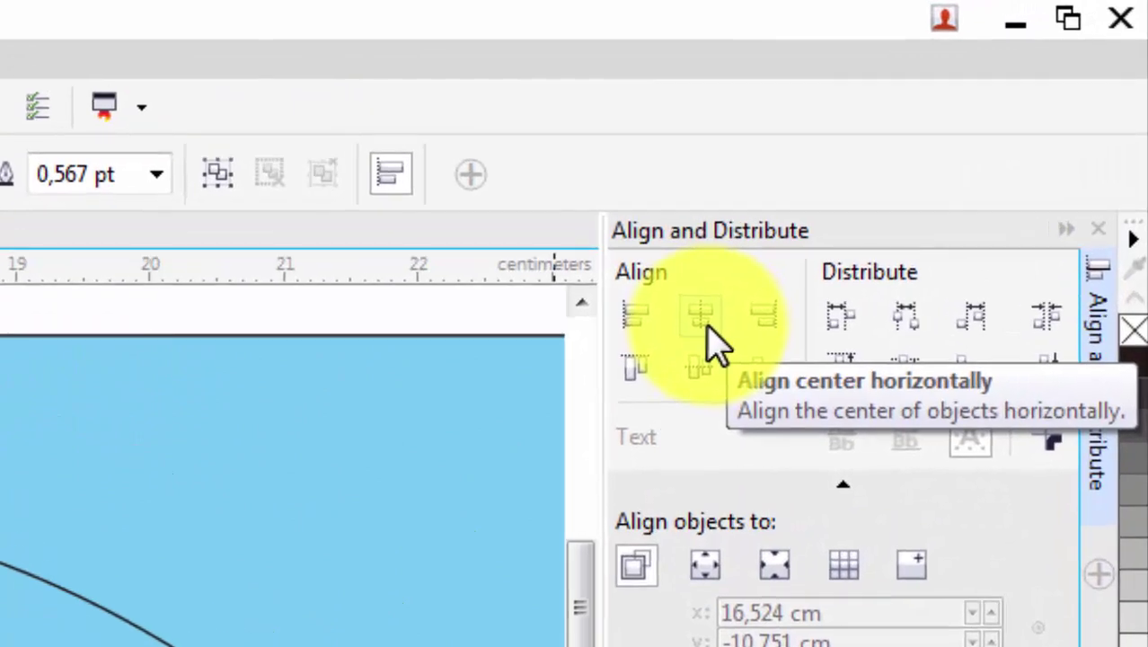
left_click(709, 341)
left_click(181, 439)
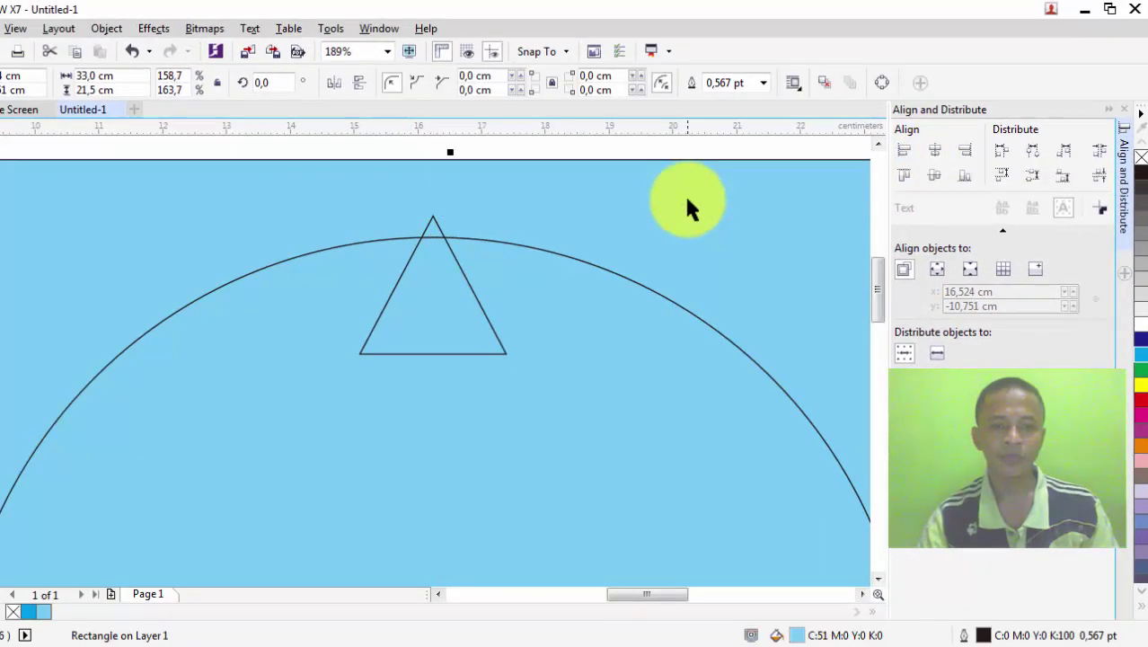
Nudge the triangle slightly upward and weld it with the half circle into a single shape.
left_click(433, 281)
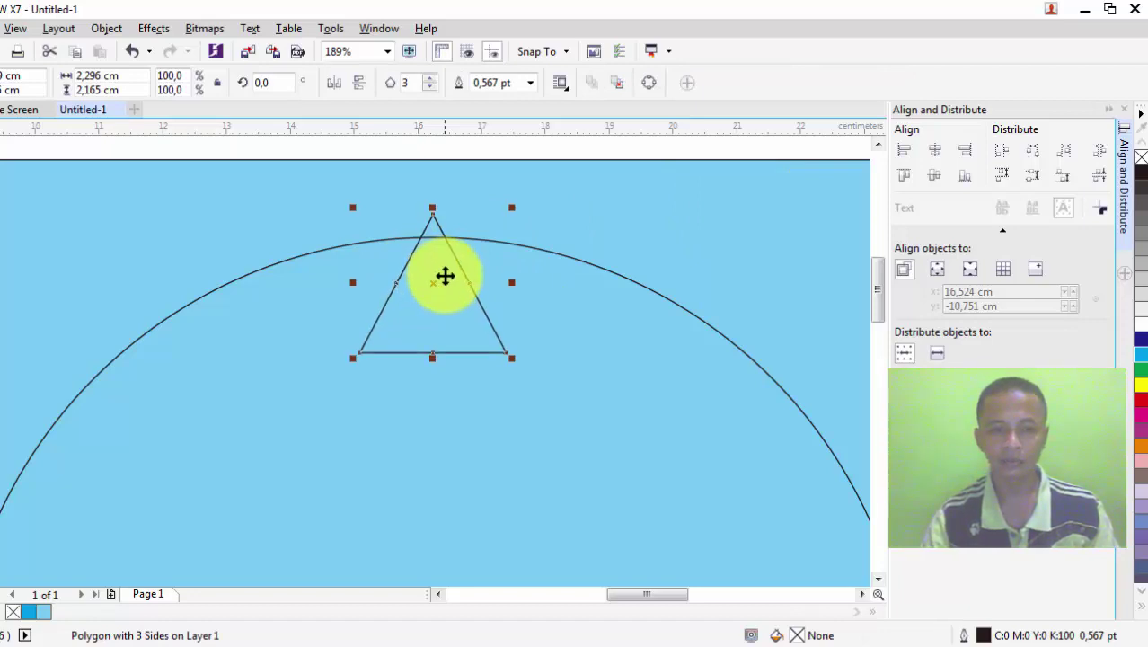
key("Up")
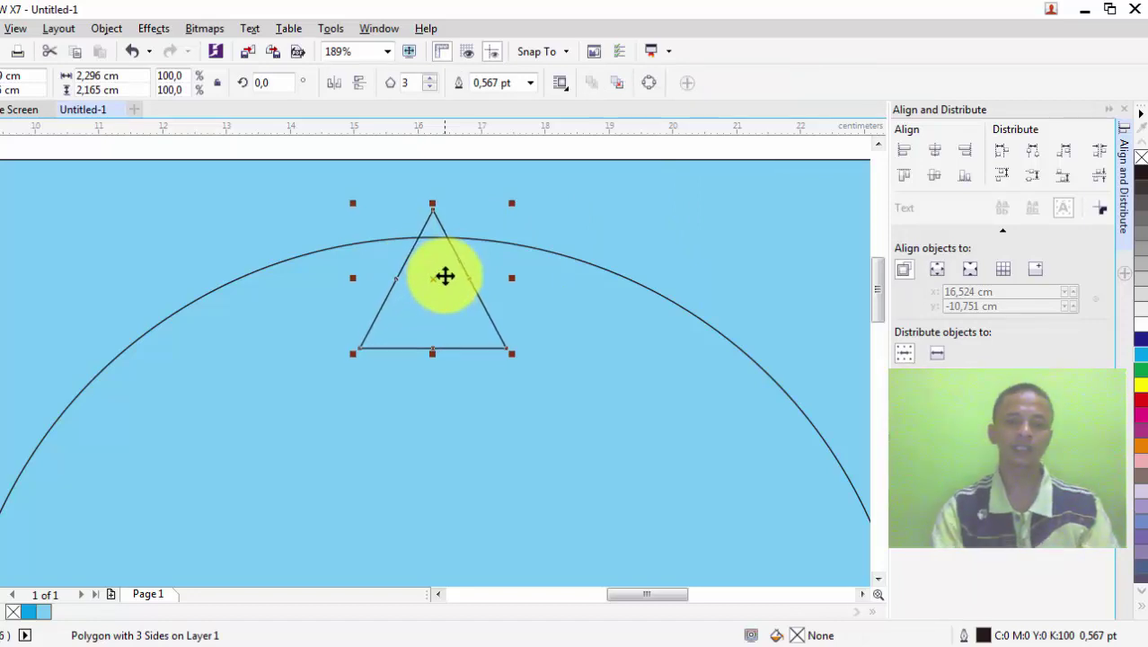
left_click(222, 336, "shift")
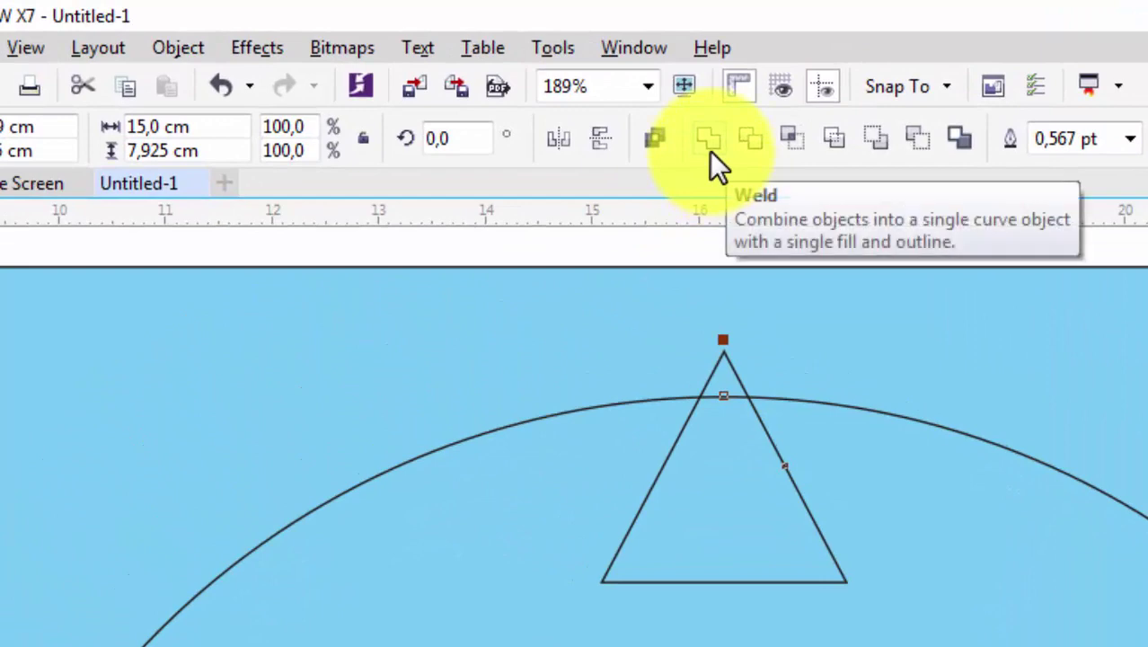
left_click(709, 149)
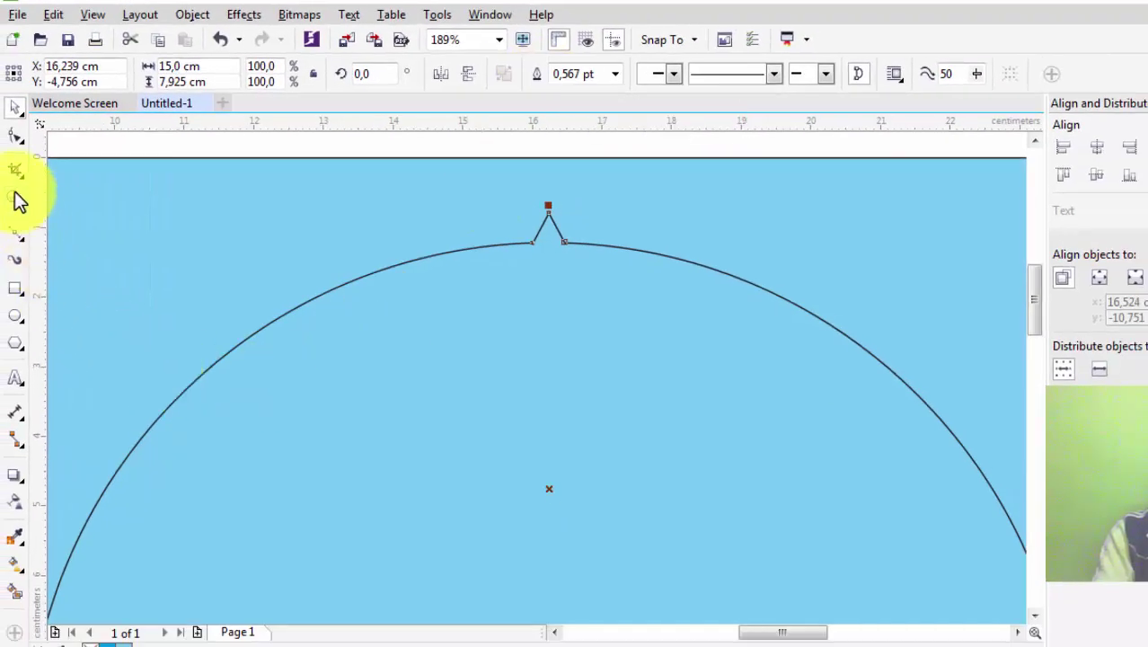
Draw a small ellipse about 1.5 cm wide and 1.9 cm high across the left end of the welded shape's straight edge.
left_click(14, 199)
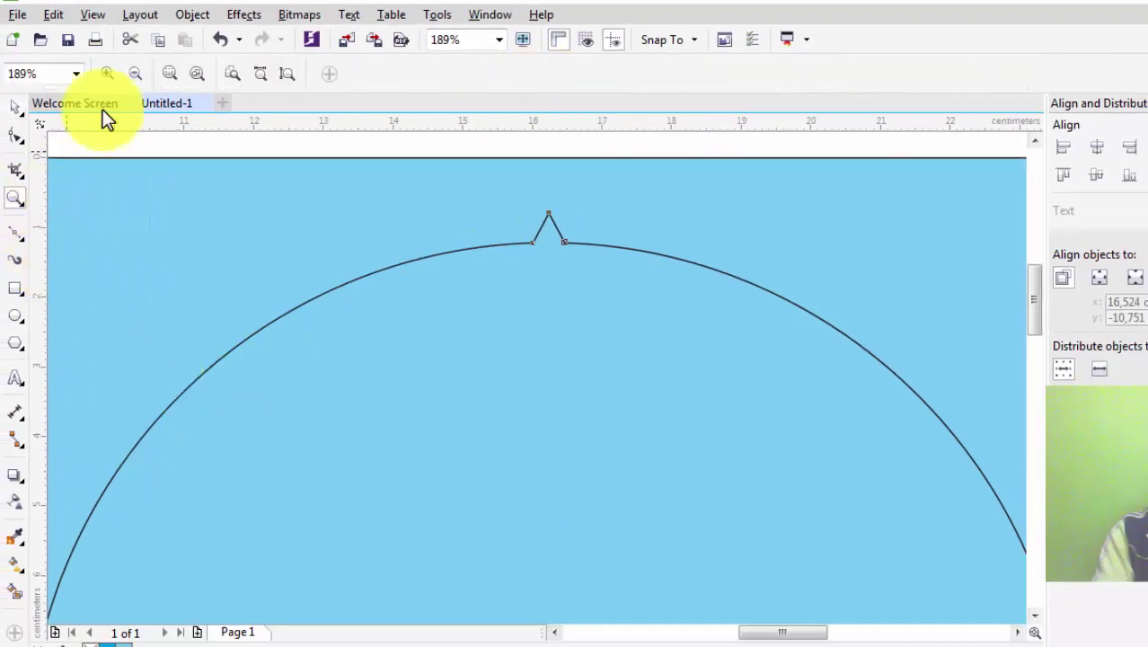
left_click(137, 72)
left_click(14, 108)
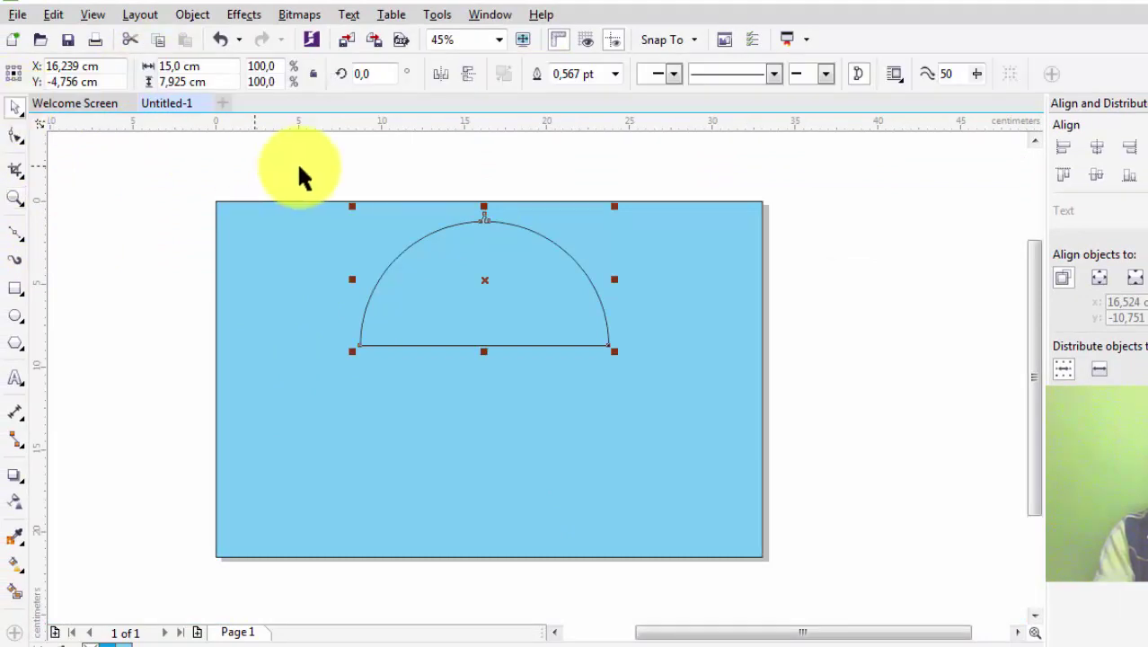
left_click(328, 148)
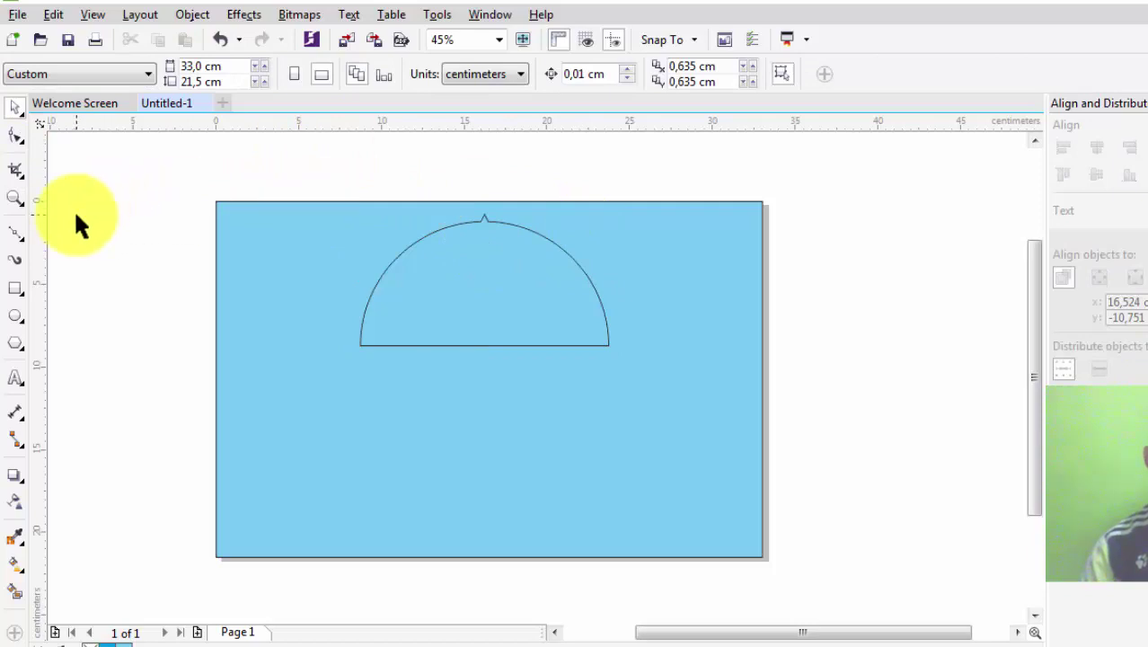
left_click(13, 200)
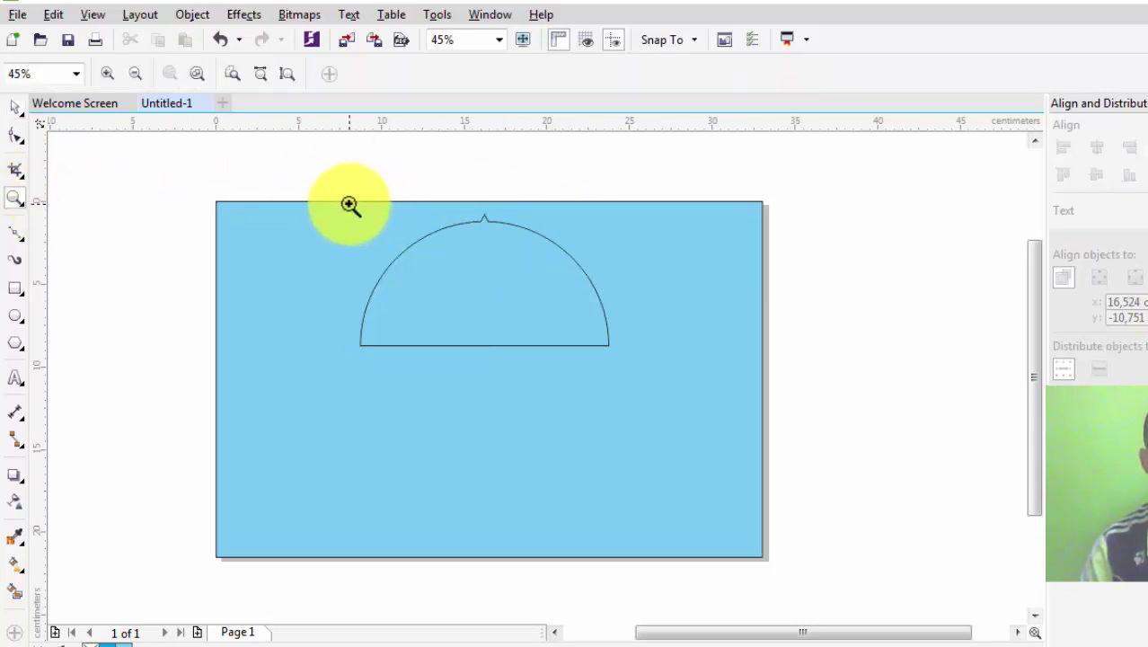
left_click_drag(349, 202, 613, 382)
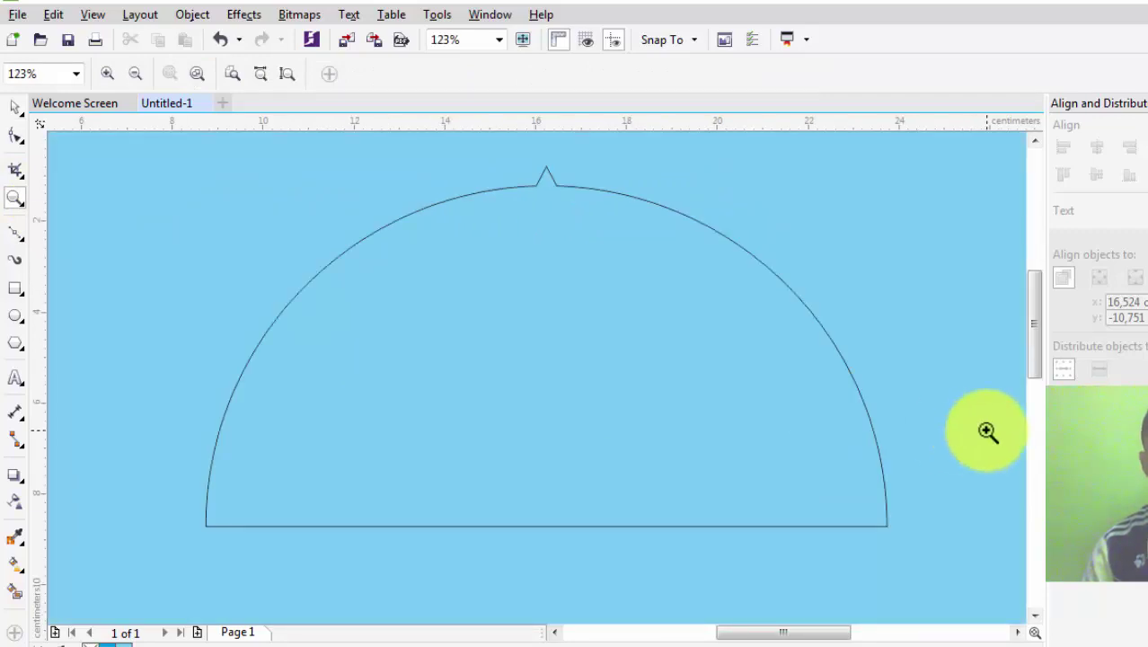
left_click_drag(1032, 333, 1034, 341)
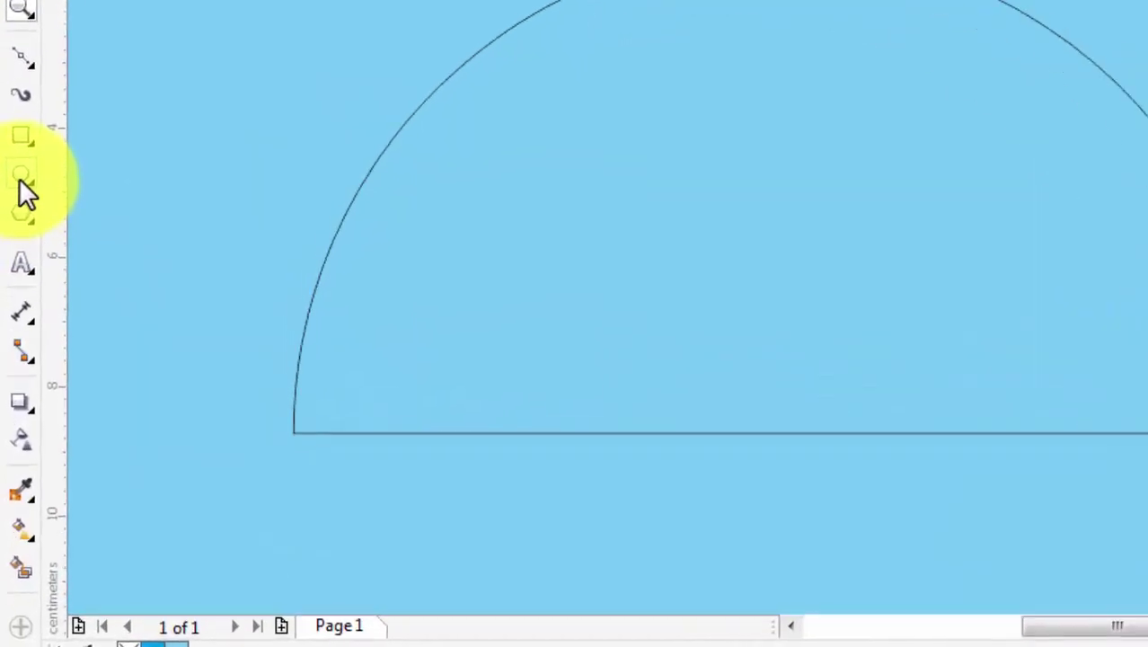
left_click(20, 178)
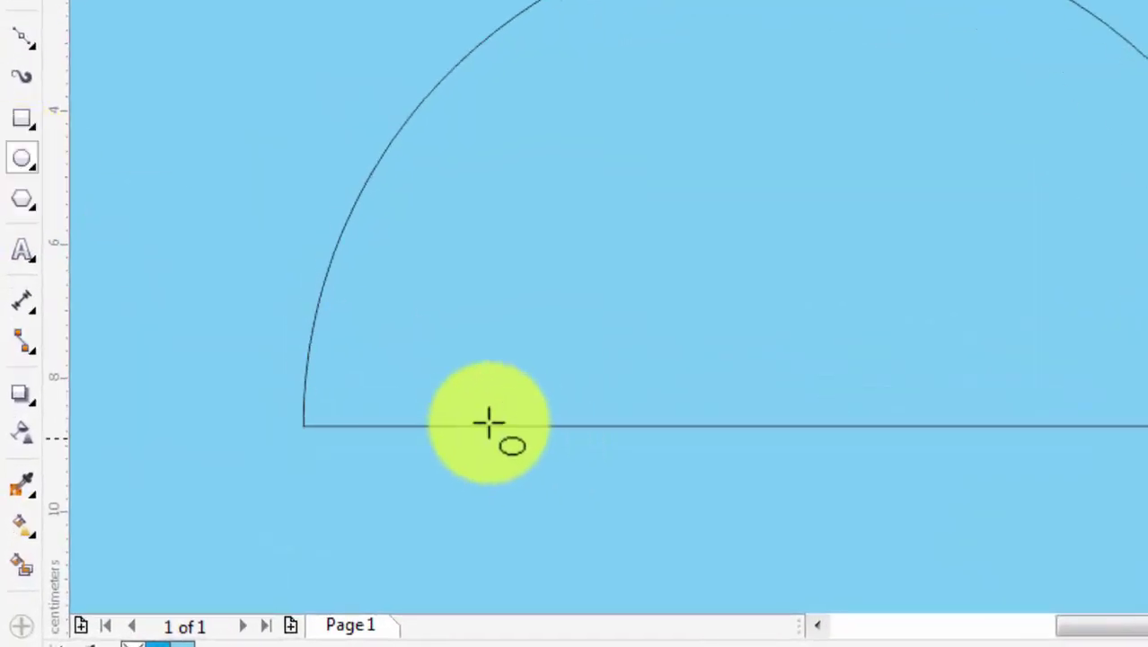
left_click_drag(316, 379, 430, 493)
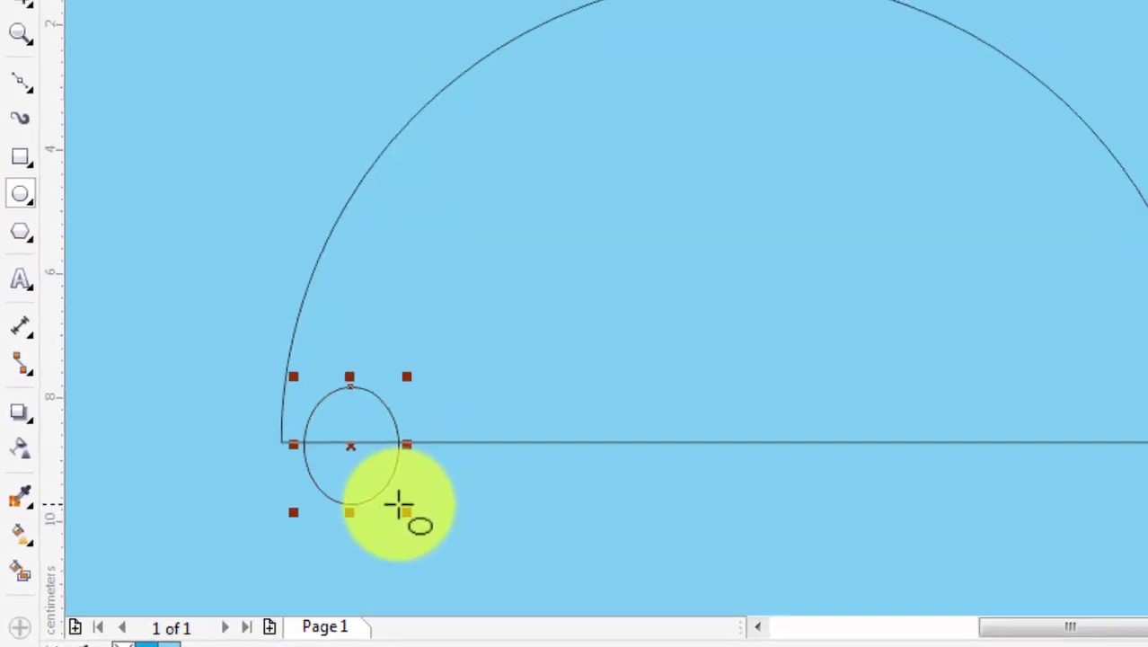
Move the ellipse so its left side meets the half circle's lower-left corner and its centre sits on the straight edge.
left_click(21, 43)
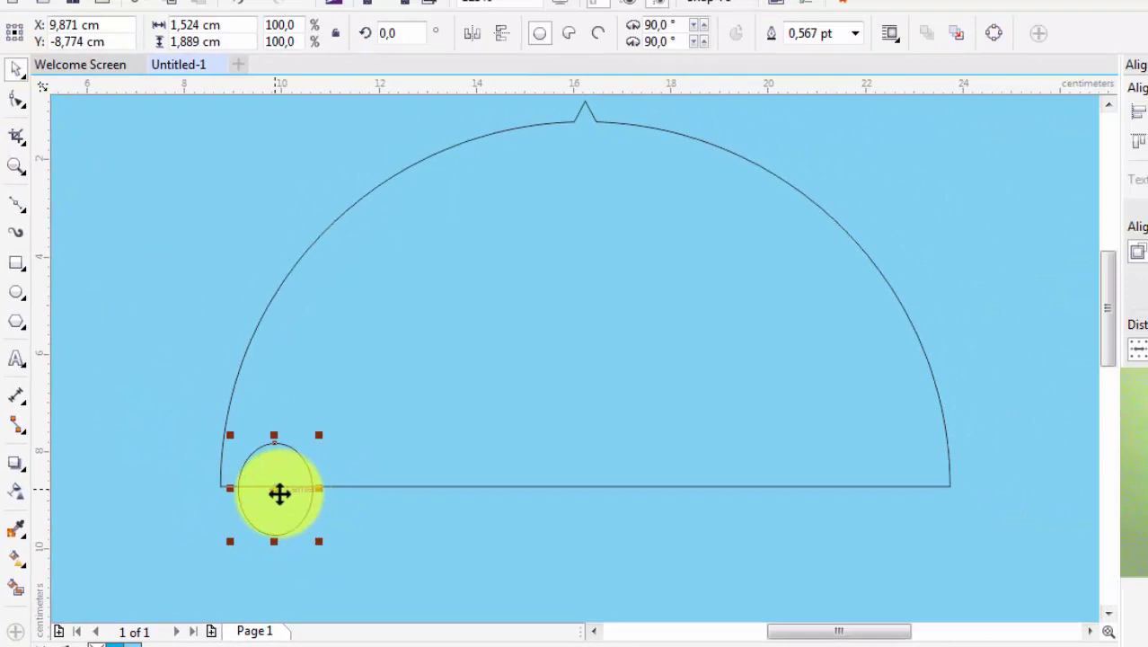
left_click_drag(279, 493, 266, 494)
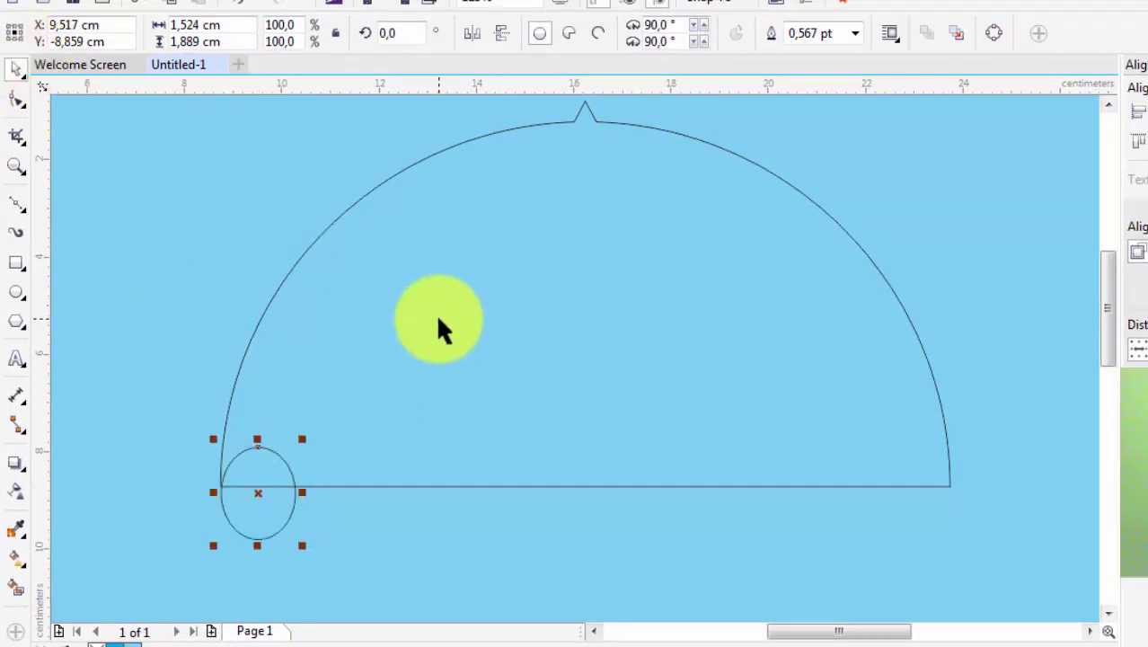
key("Up")
key("Up")
key("Up")
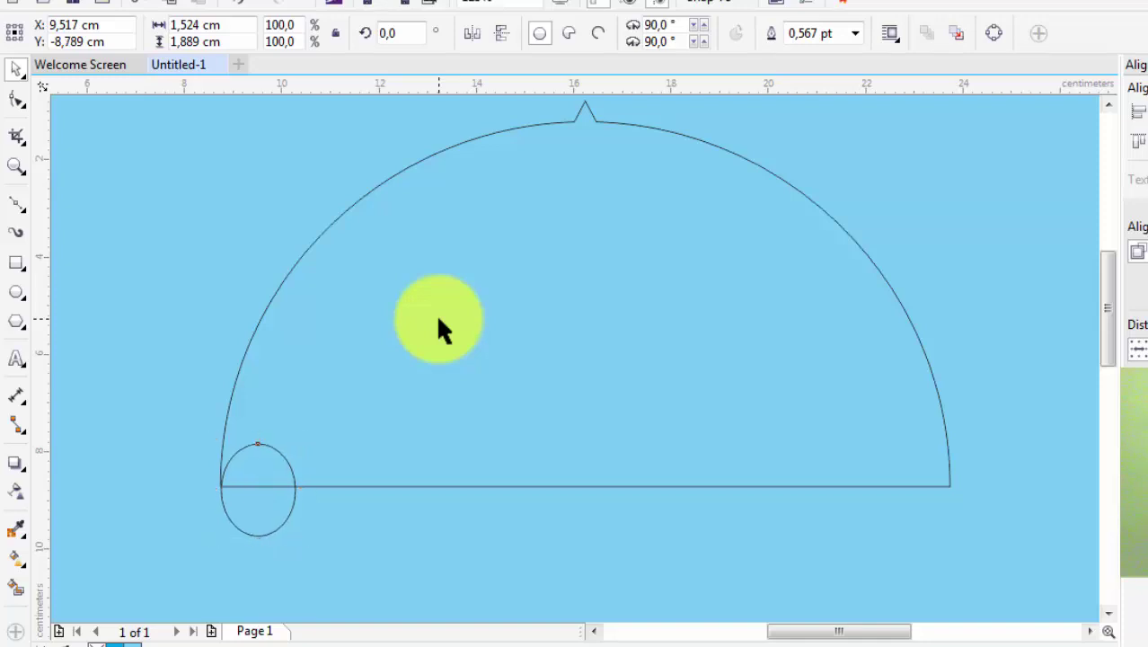
key("Up")
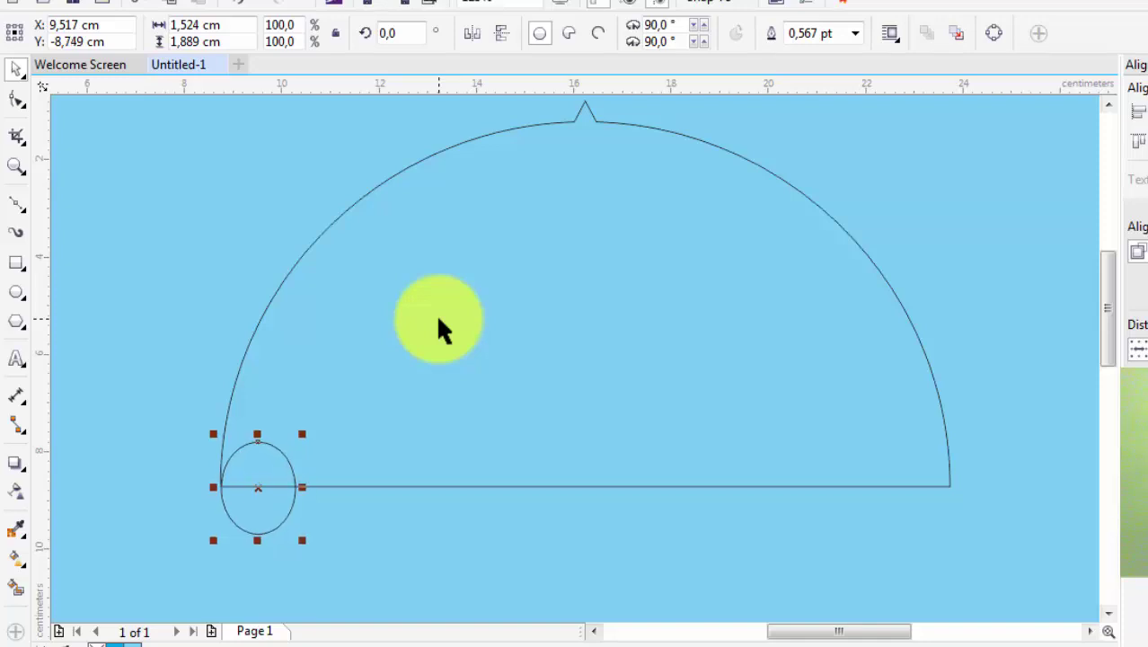
Widen the small ellipse to about 1.79 cm, keeping its left side at the half circle's corner.
key("ctrl+a")
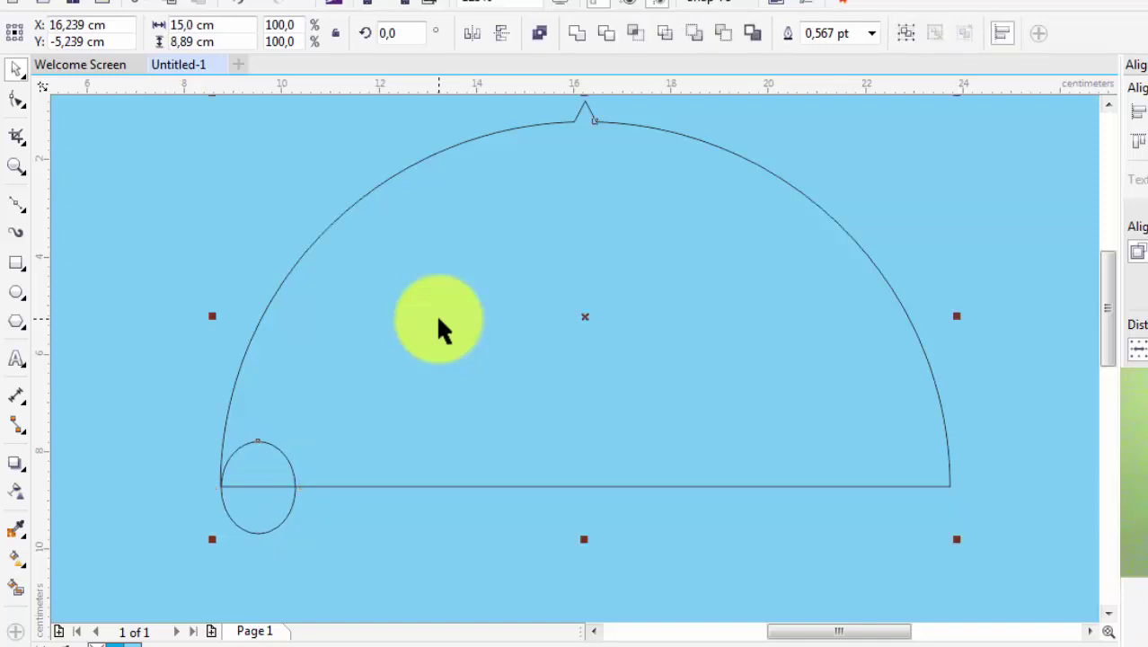
left_click(802, 160)
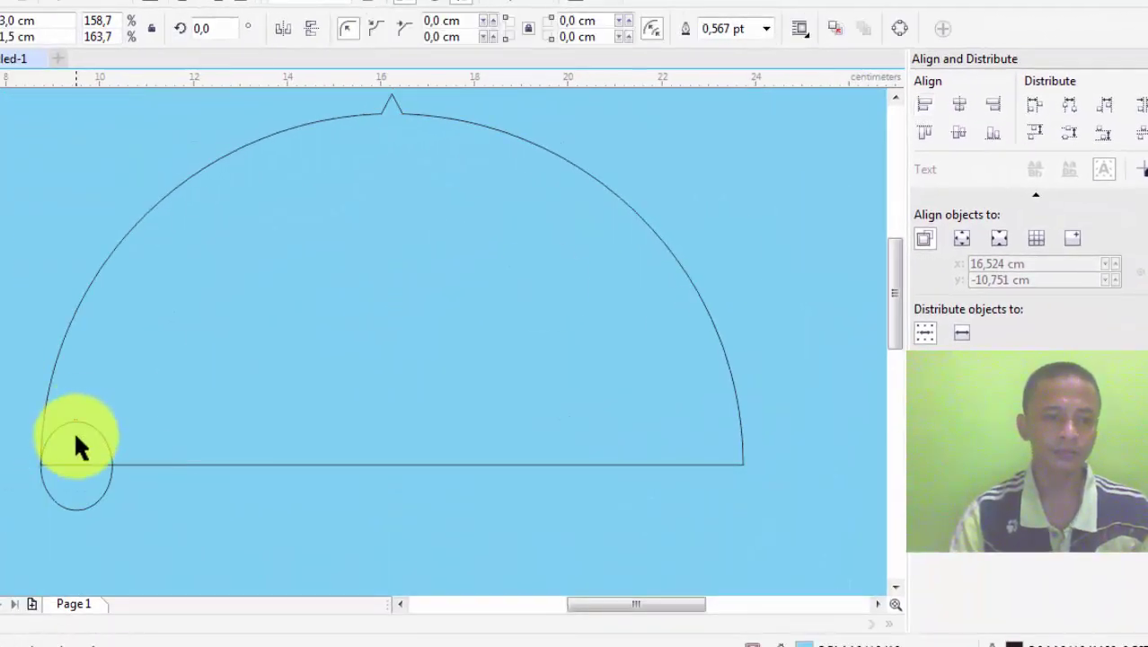
left_click(75, 437)
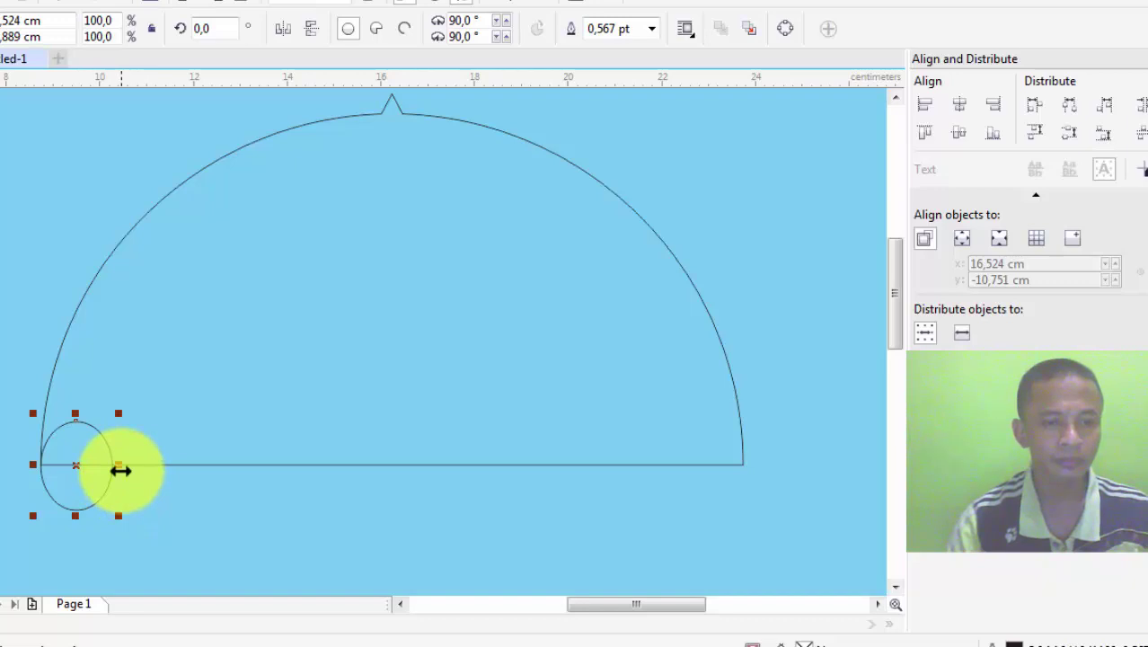
left_click_drag(125, 469, 133, 470)
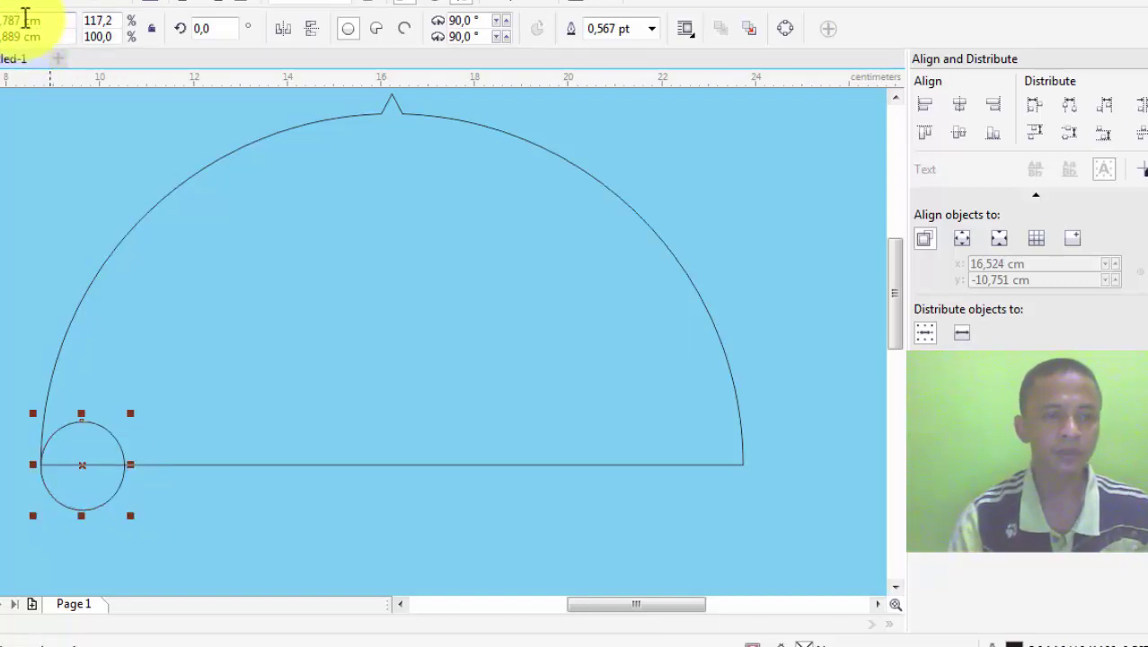
Set the small ellipse's width to 1.75 cm and clear the selection.
key("BackSpace")
key("BackSpace")
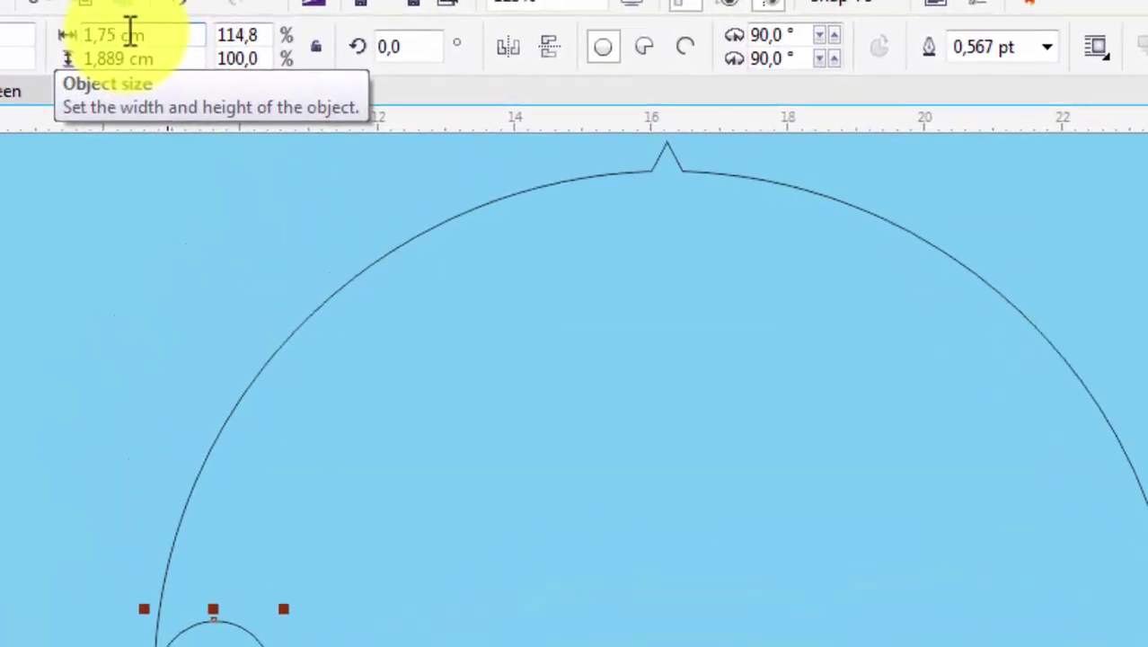
left_click(469, 467)
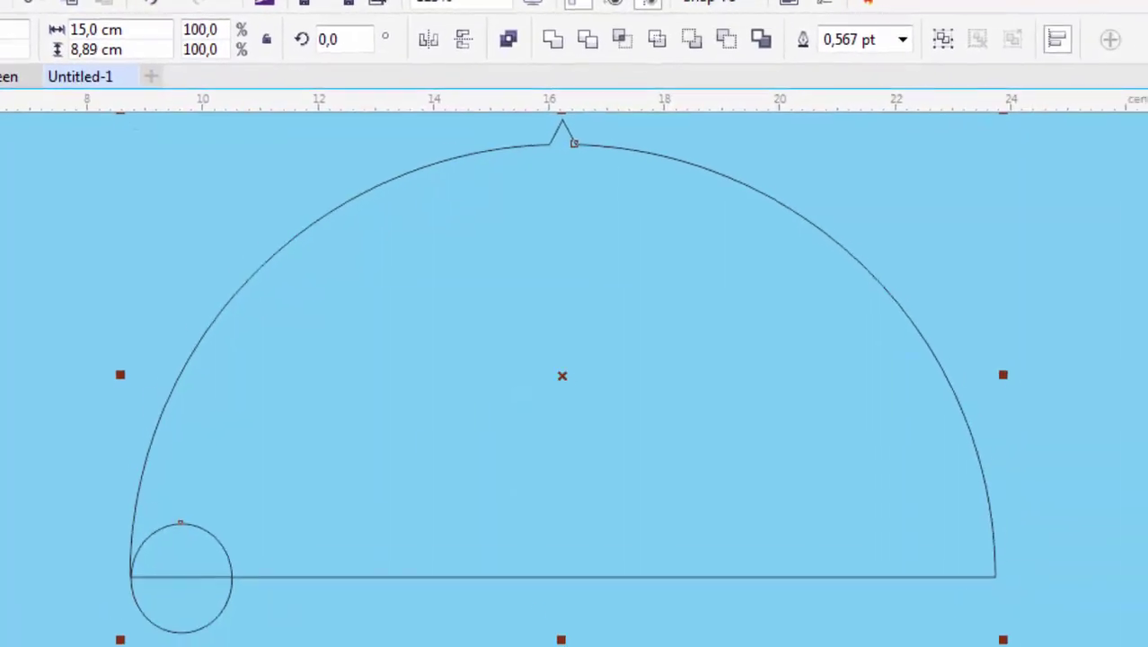
left_click(79, 382)
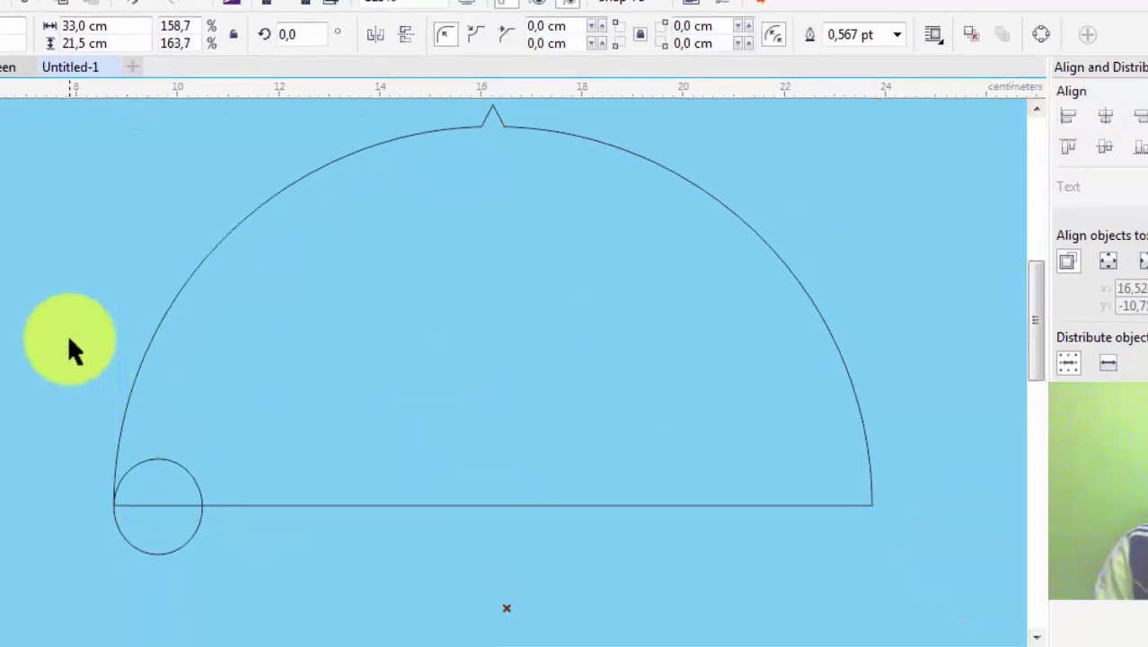
Set up a relative Position transformation for the small ellipse, offset 1.75 cm horizontally from its right-middle anchor with one copy.
left_click(169, 467)
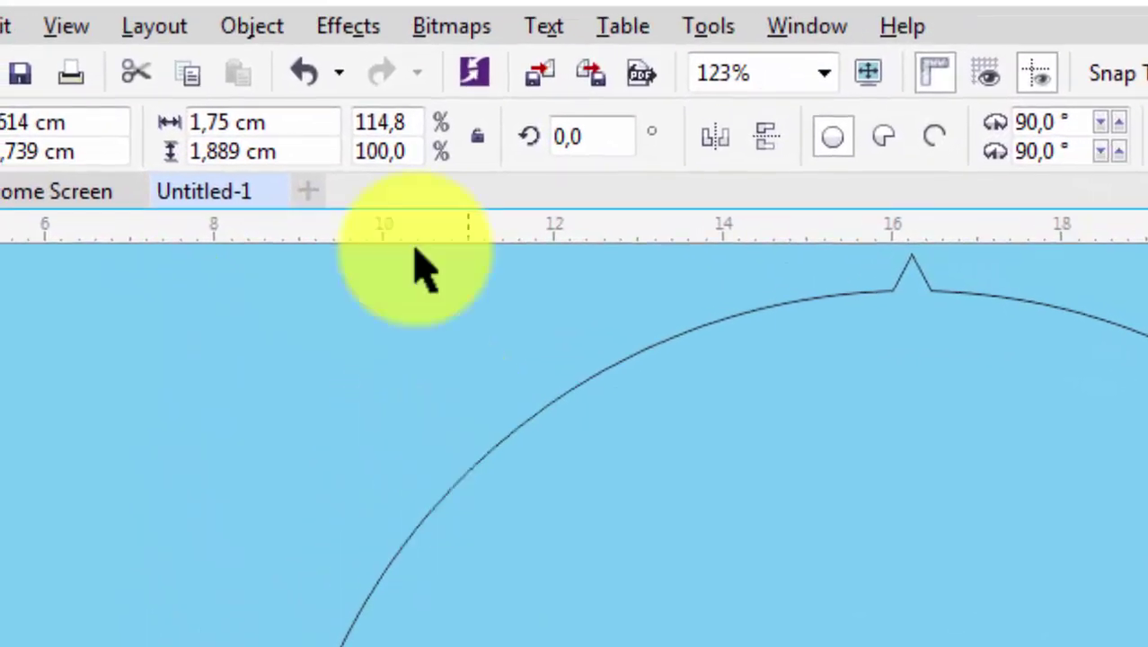
left_click(253, 27)
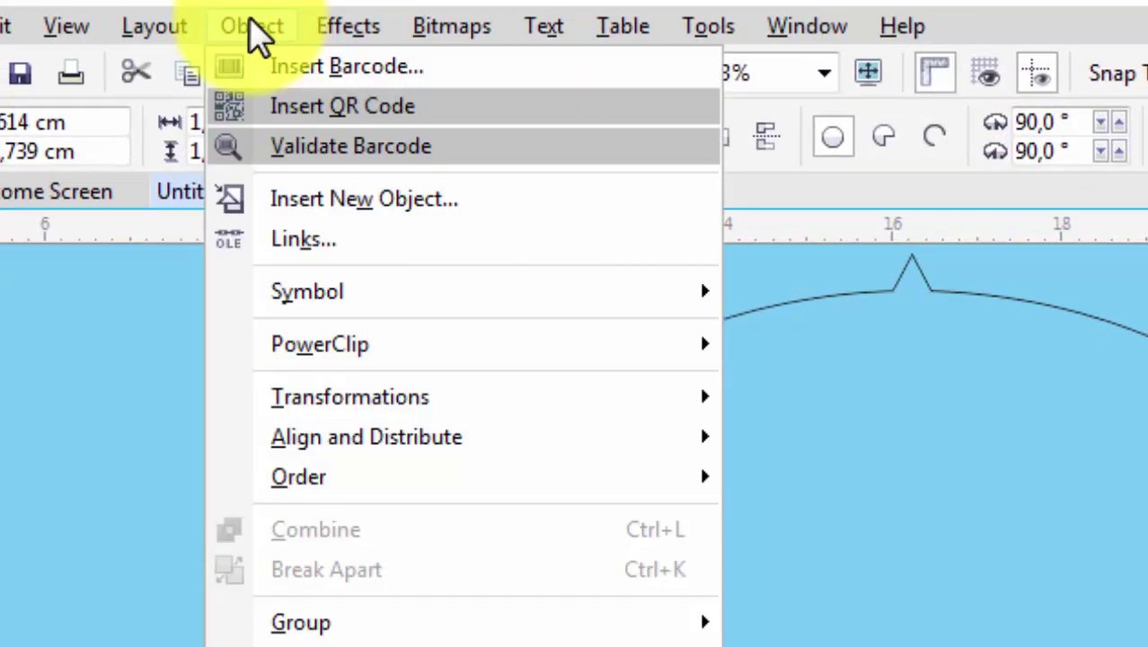
mouse_move(687, 406)
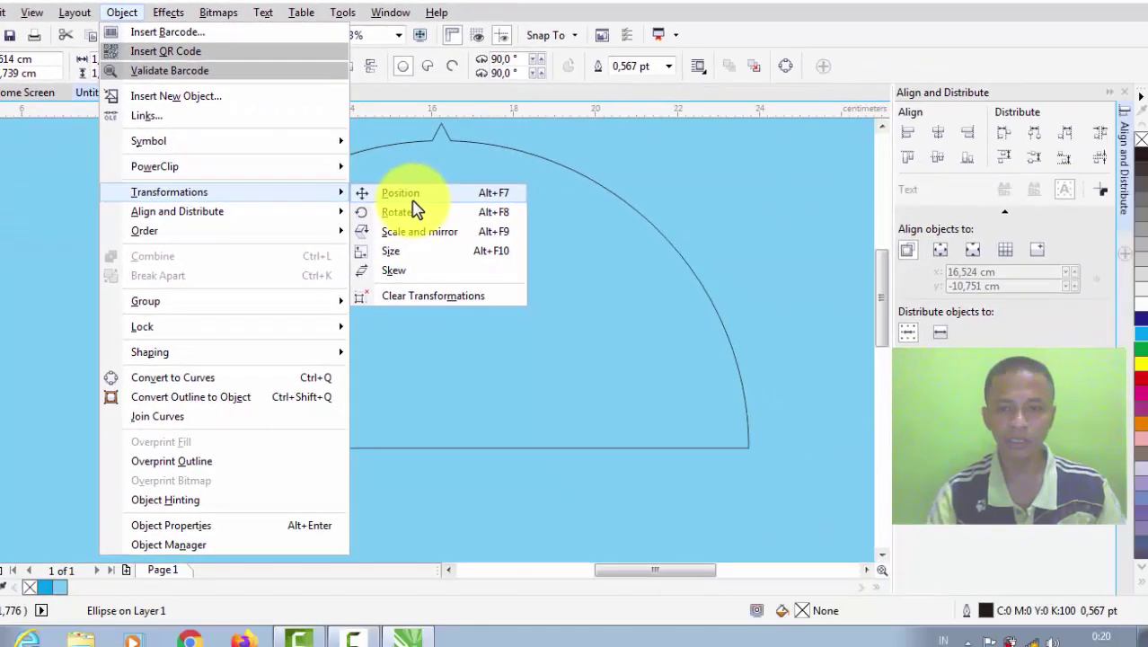
left_click(411, 200)
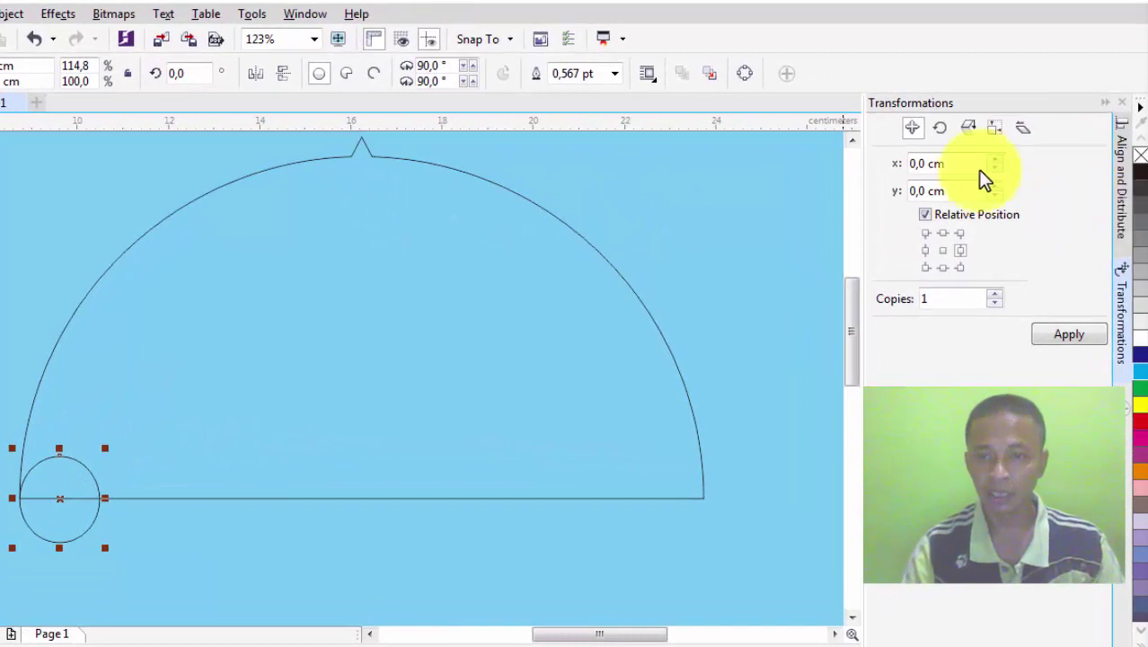
left_click(960, 252)
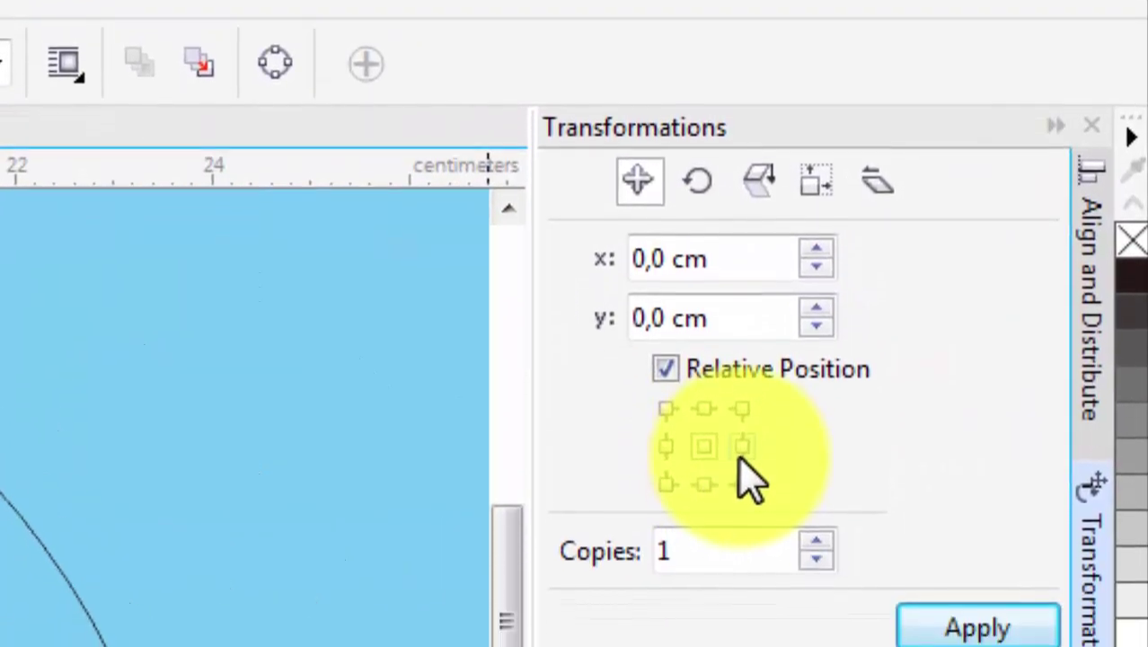
left_click(740, 449)
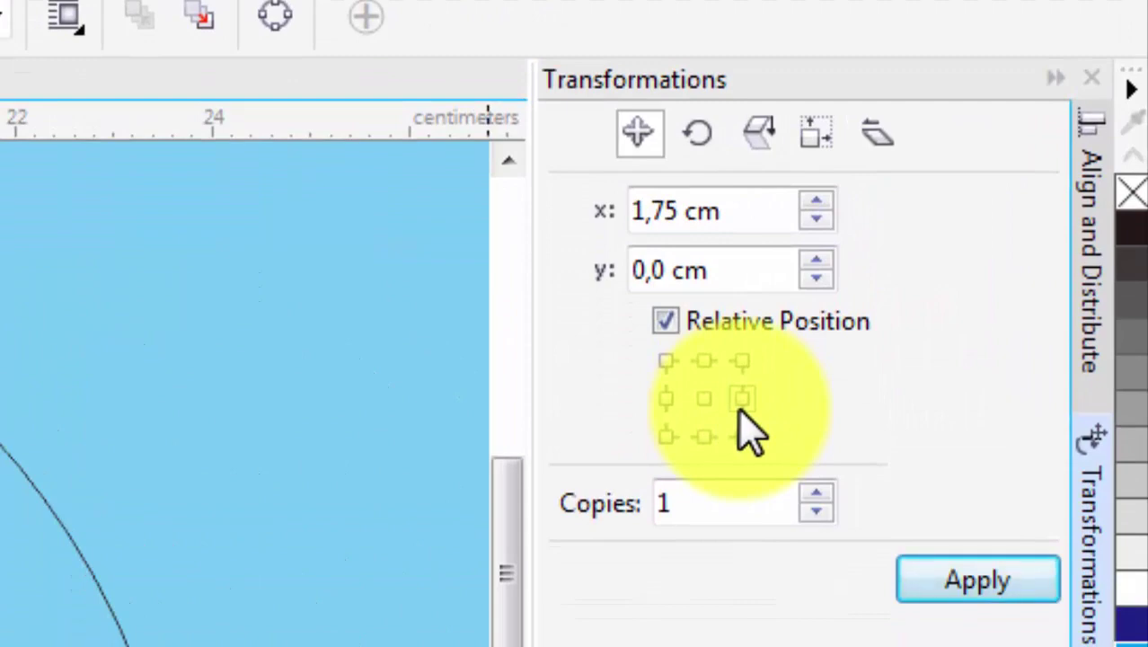
Repeat the ellipse side by side along the straight edge with eight copies, and delete the last one overhanging the corner.
left_click(966, 582)
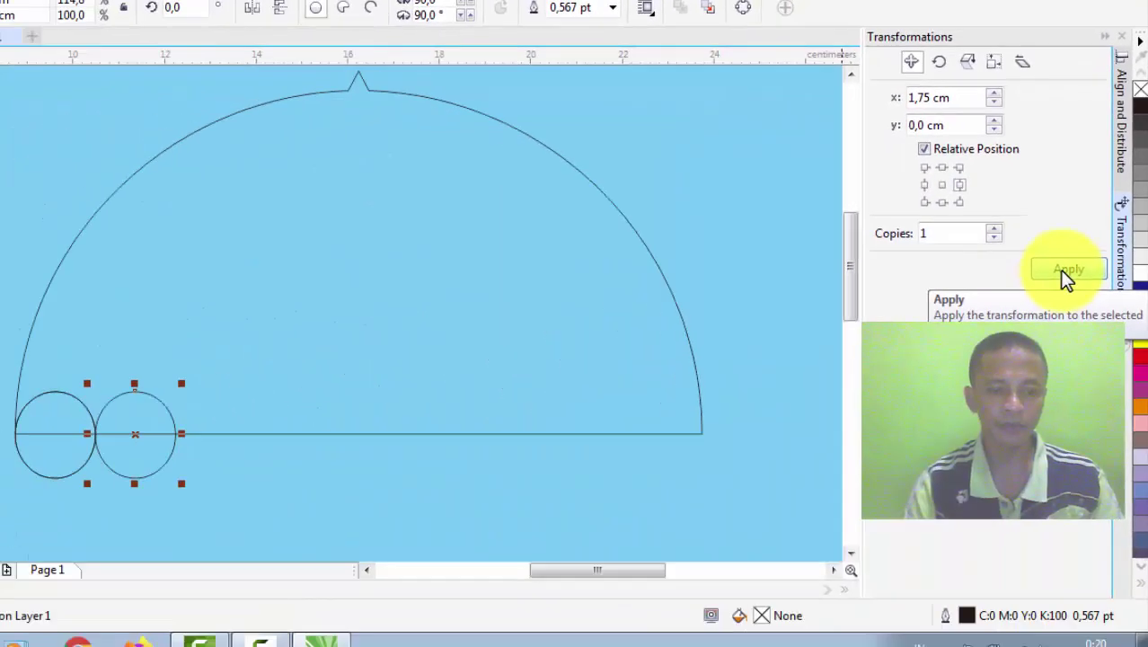
left_click(988, 540)
left_click(988, 540)
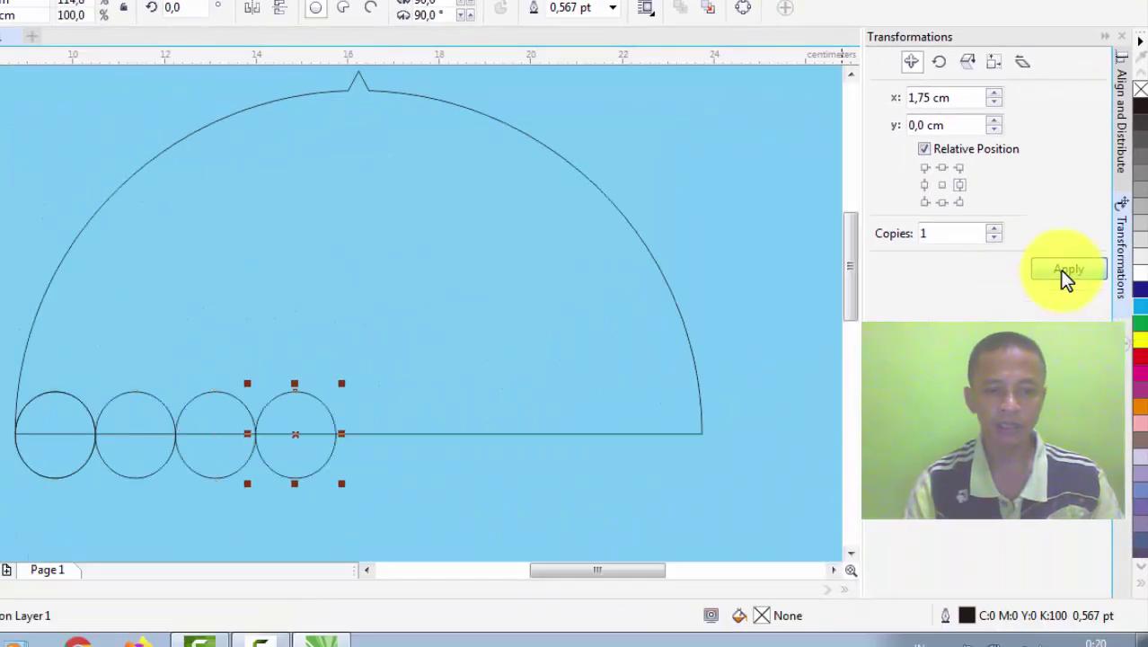
left_click(1060, 272)
left_click(1061, 272)
left_click(1060, 273)
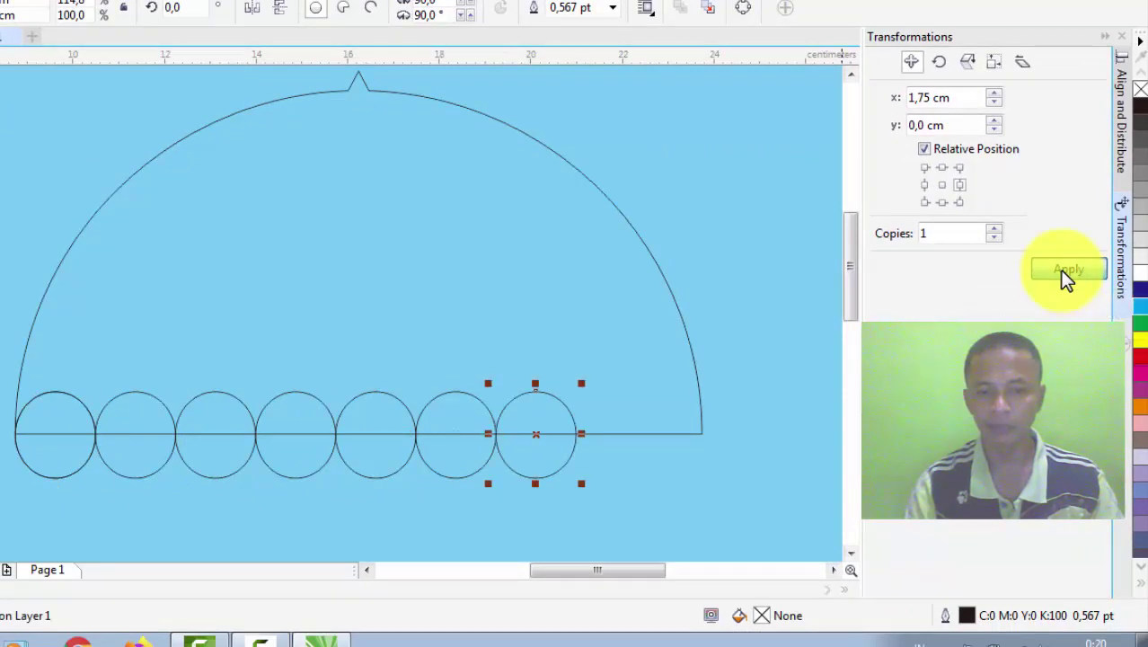
left_click(1061, 272)
left_click(1061, 272)
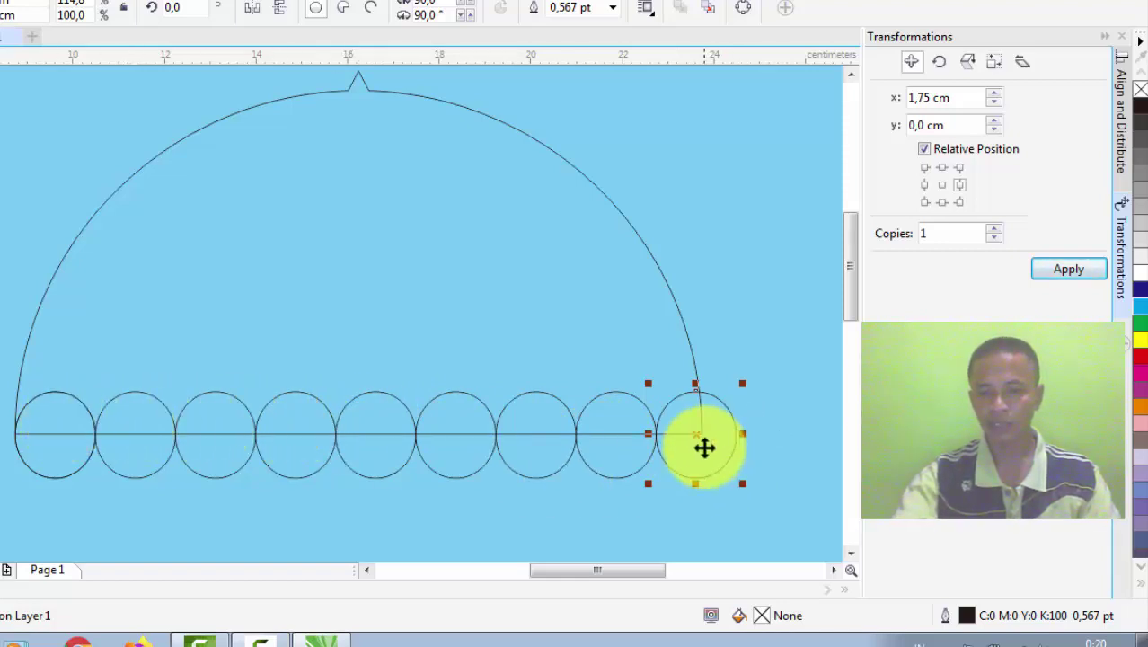
key("Delete")
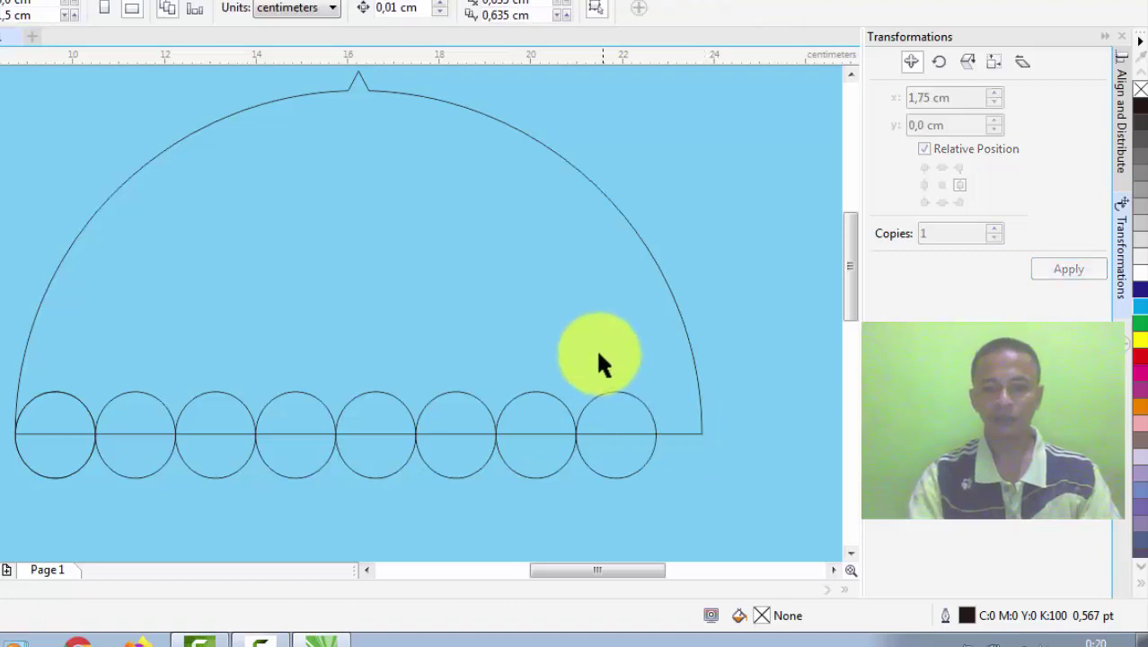
Narrow the half-circle shape to about 13.98 cm, bringing its right corner to the last small ellipse's outer side.
left_click(596, 352)
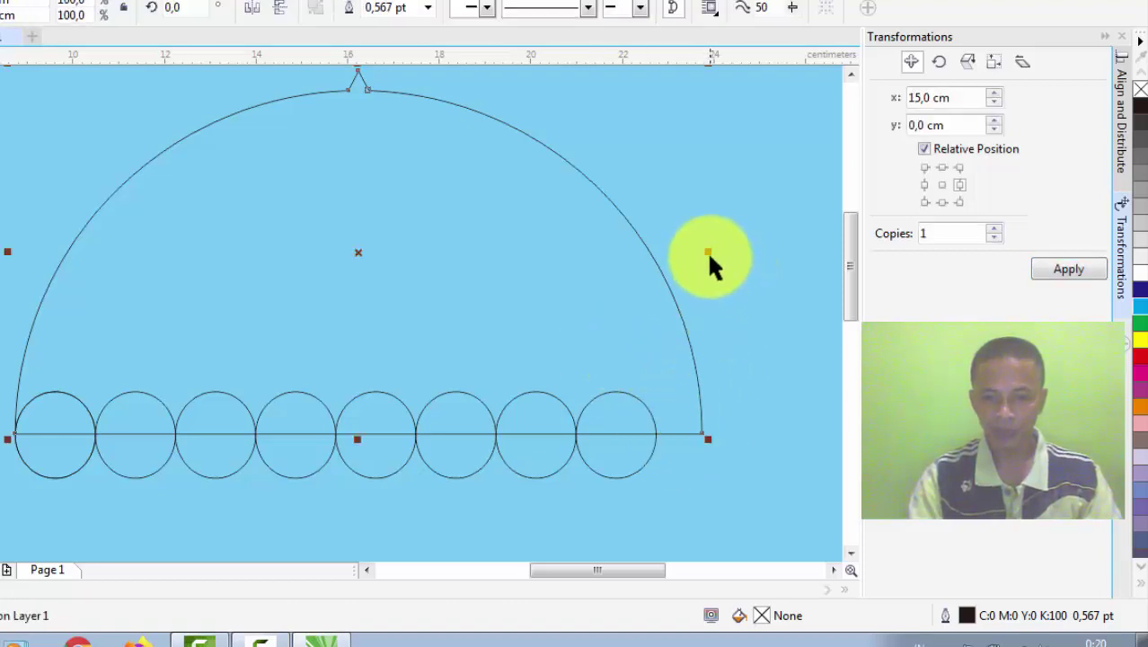
left_click_drag(710, 257, 667, 261)
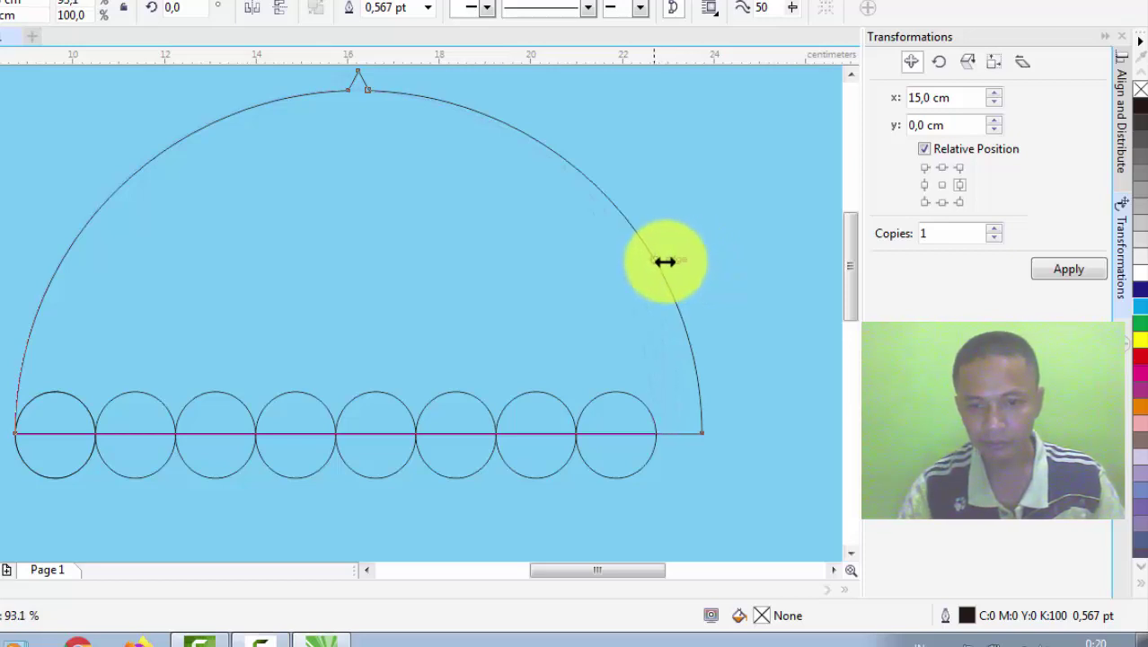
left_click_drag(665, 262, 665, 263)
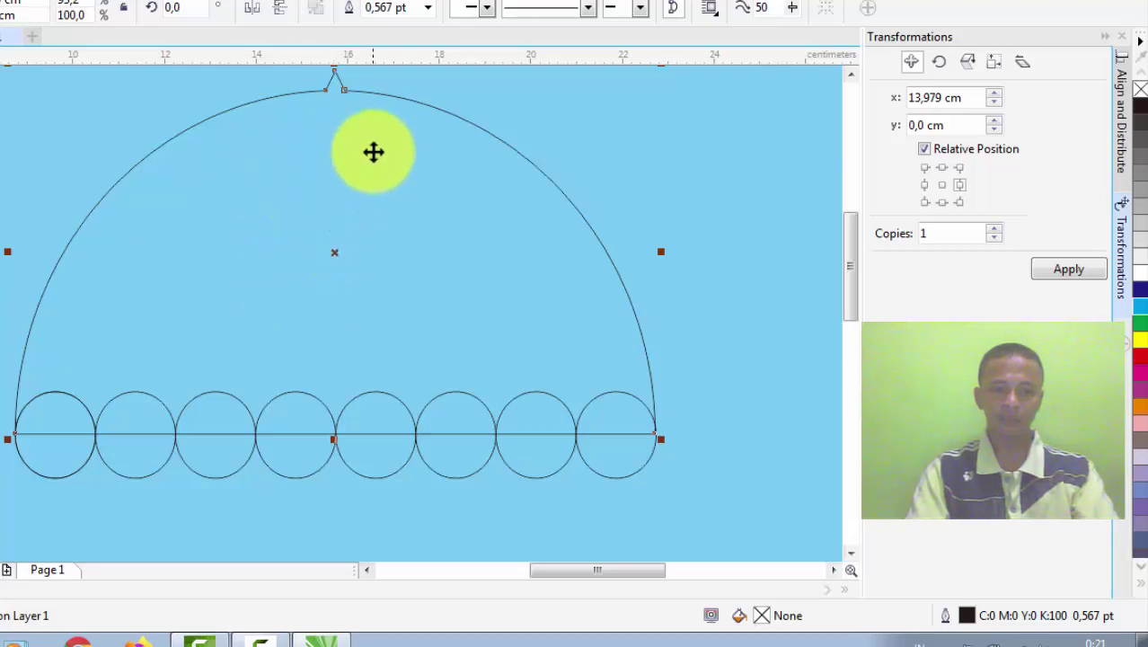
Try to weld the half-circle shape with the row of eight small ellipses.
left_click(56, 448, "shift")
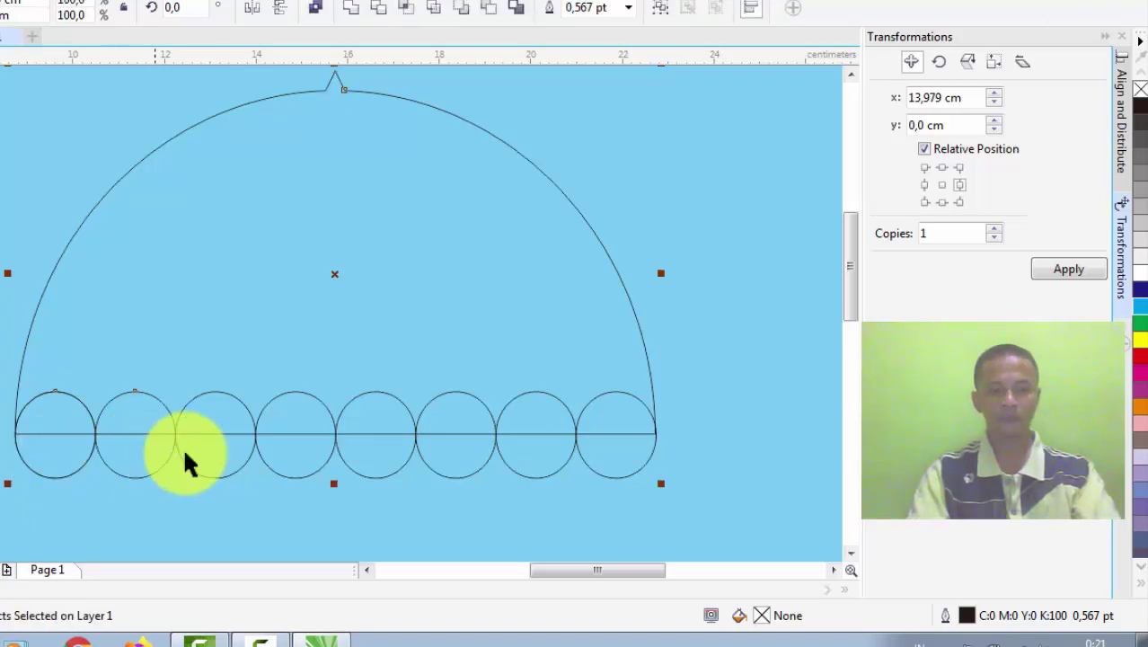
left_click(214, 451, "shift")
left_click(297, 452, "shift")
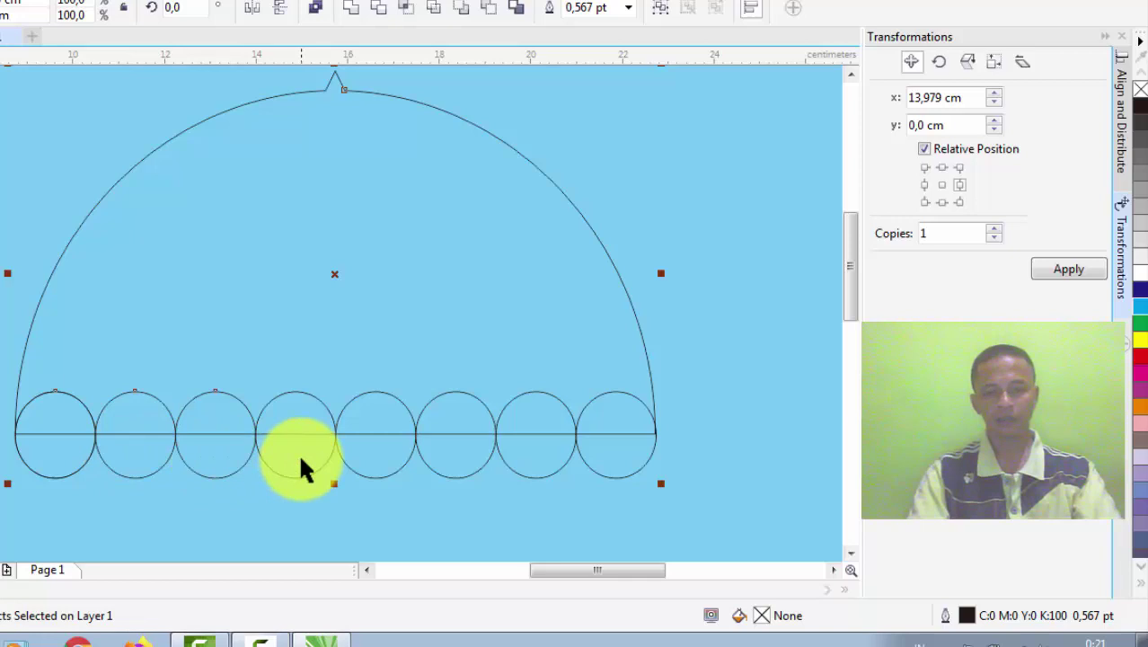
left_click(369, 461, "shift")
left_click(456, 461, "shift")
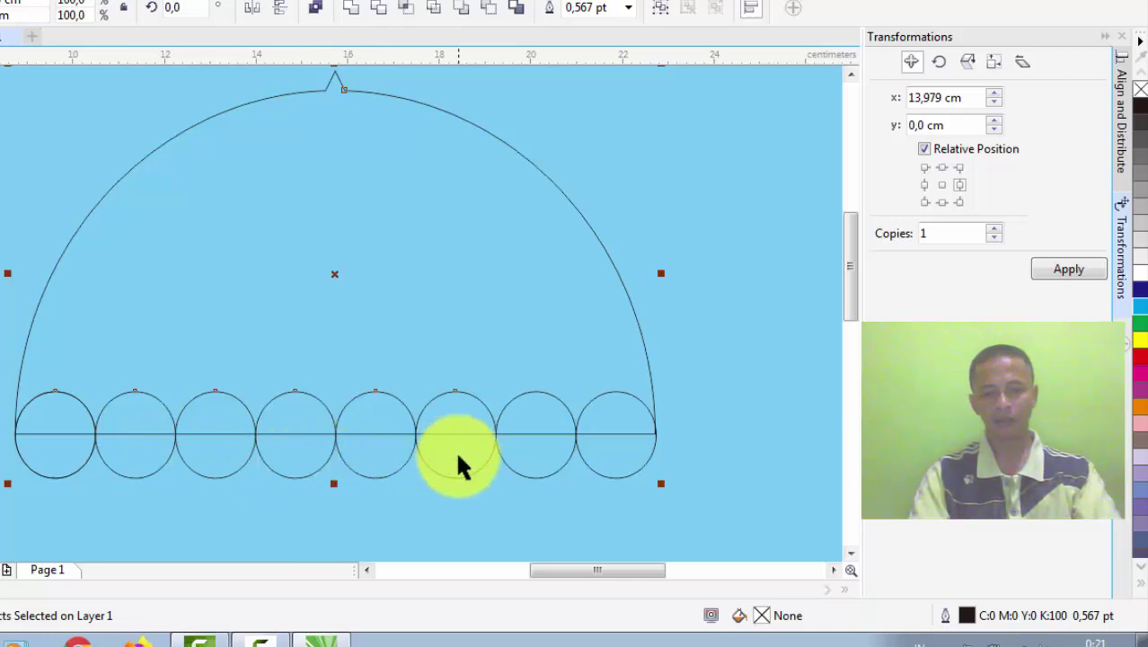
left_click(535, 469, "shift")
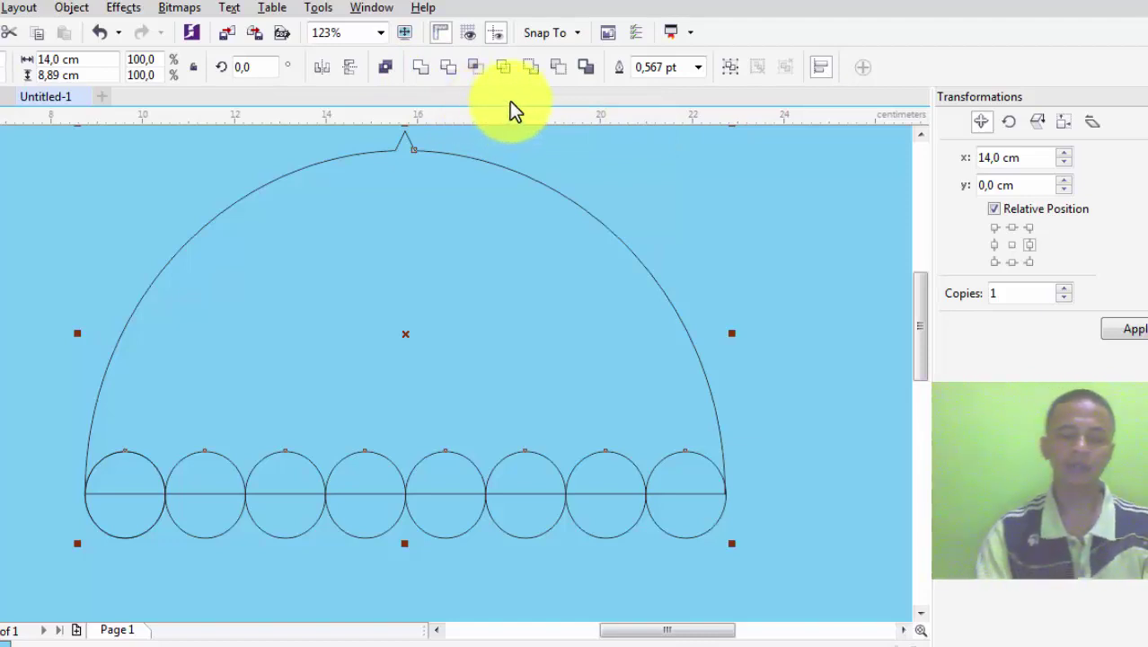
left_click(424, 68)
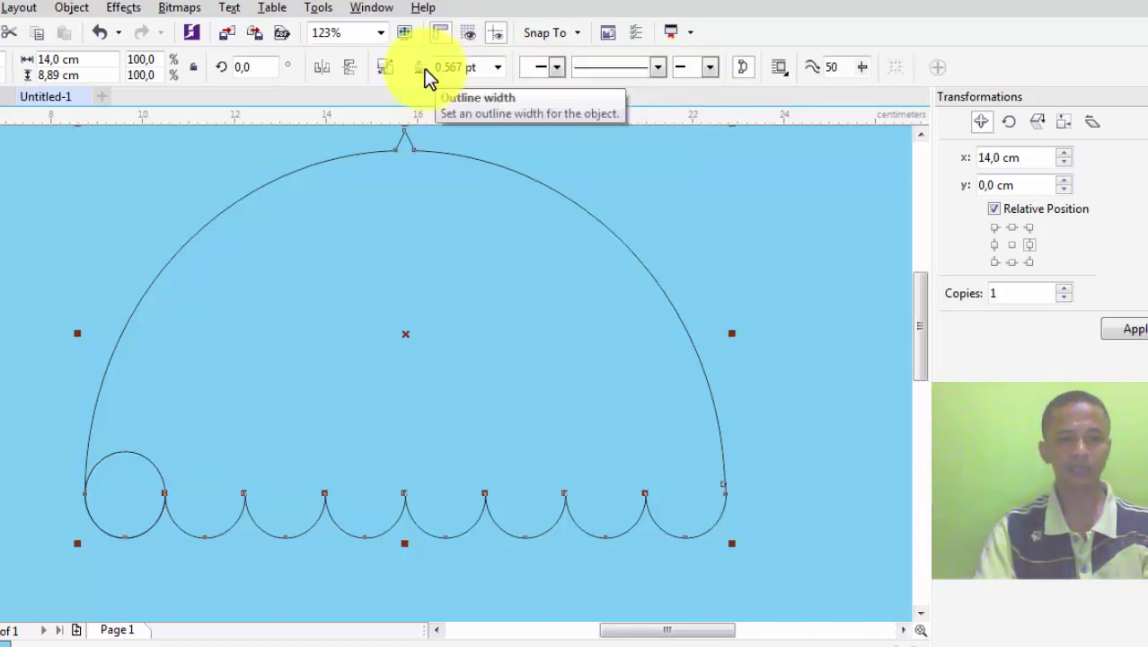
left_click(109, 419)
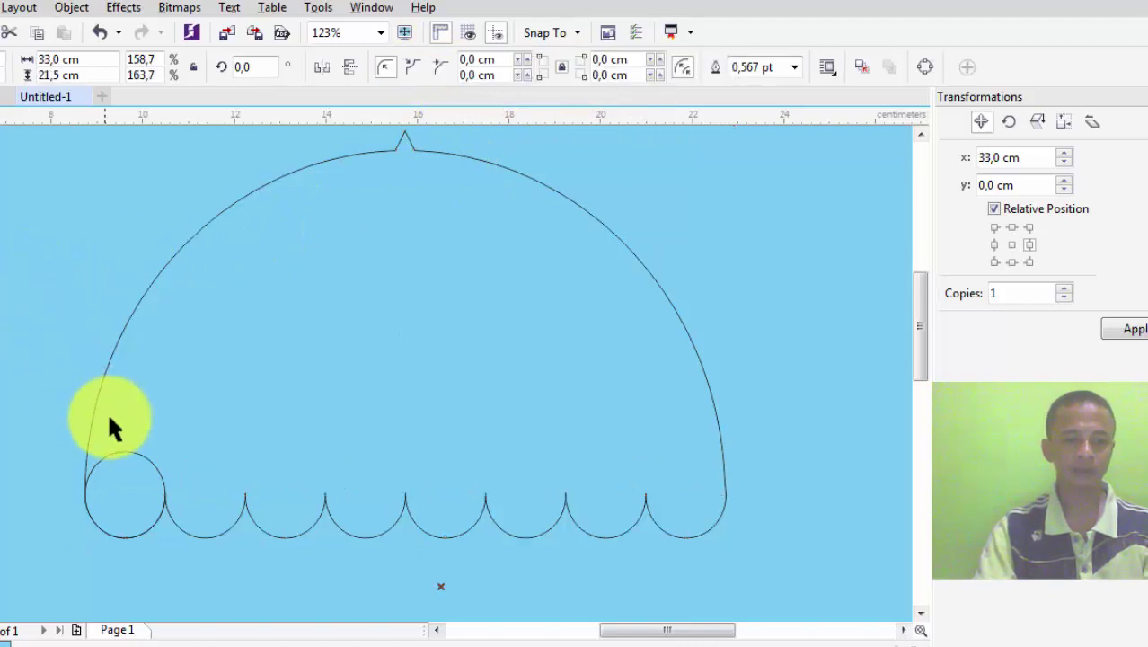
Undo the weld and clear the selection.
key("ctrl+z")
left_click(40, 440)
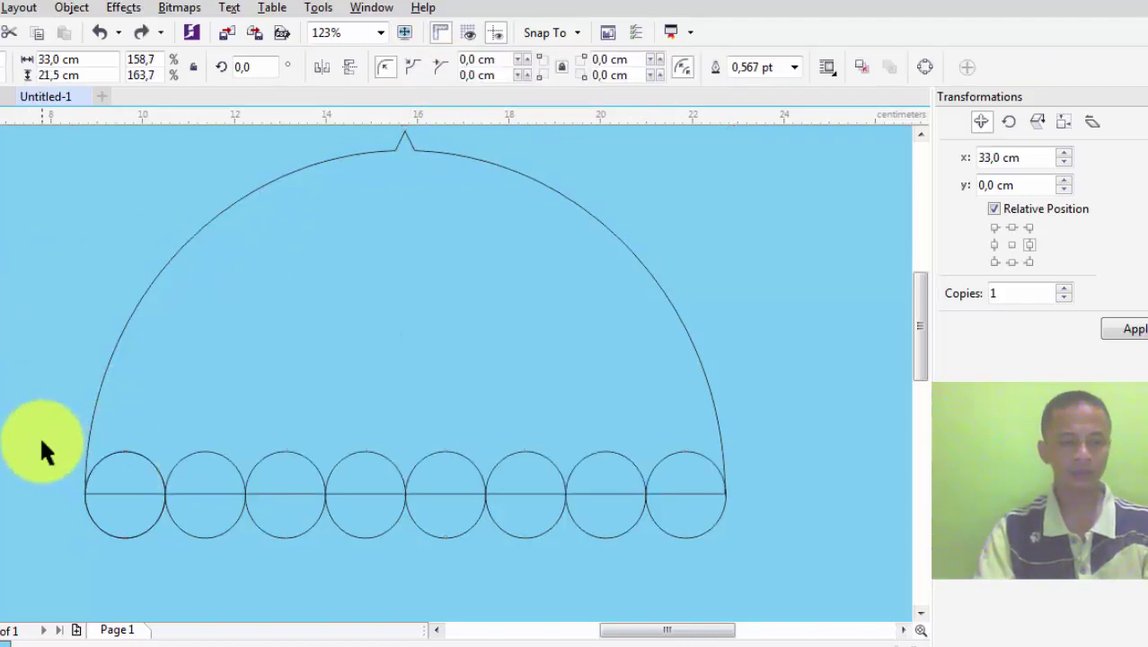
left_click(116, 460)
key("Escape")
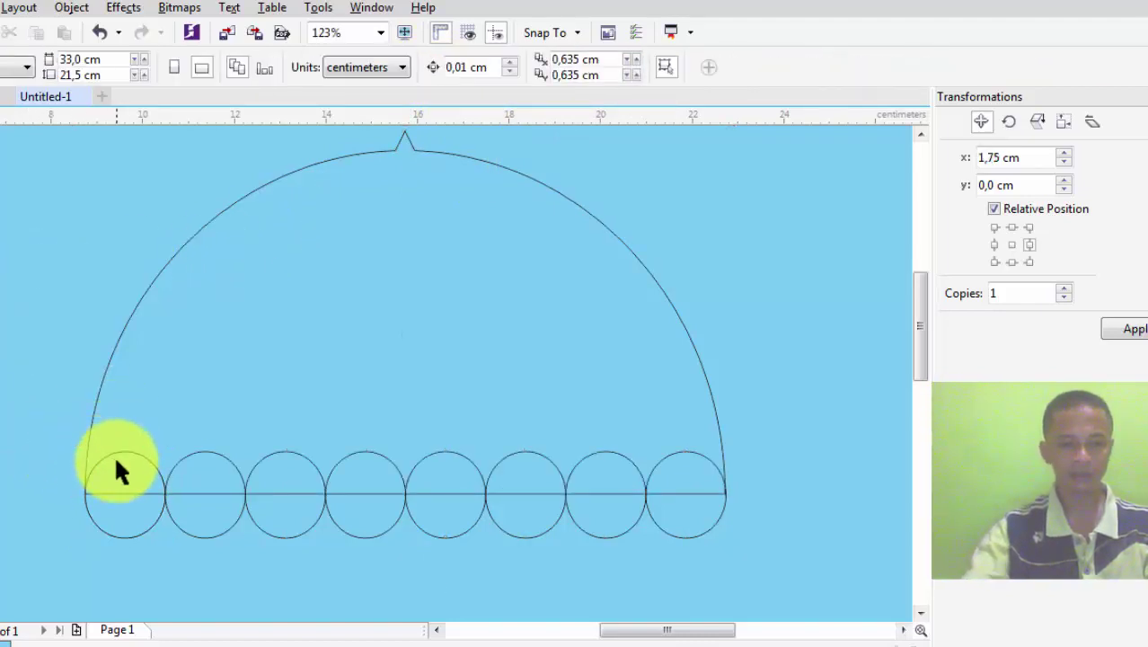
Select the half-circle shape together with all eight small ellipses along its straight edge.
left_click(208, 347)
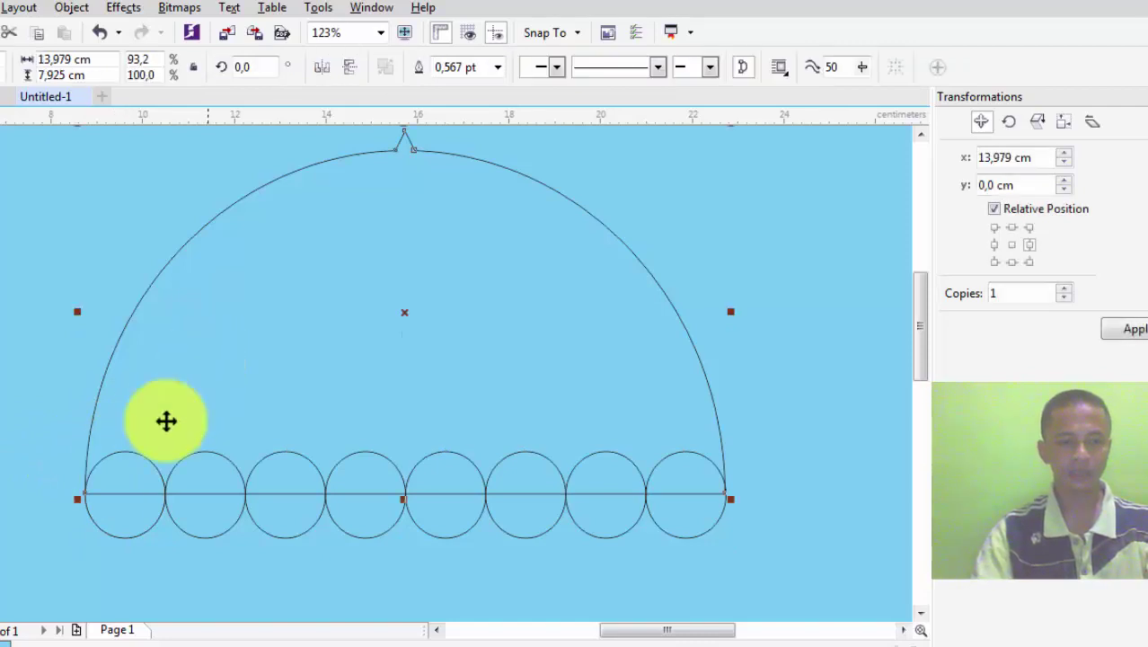
left_click(125, 516, "shift")
left_click(199, 515, "shift")
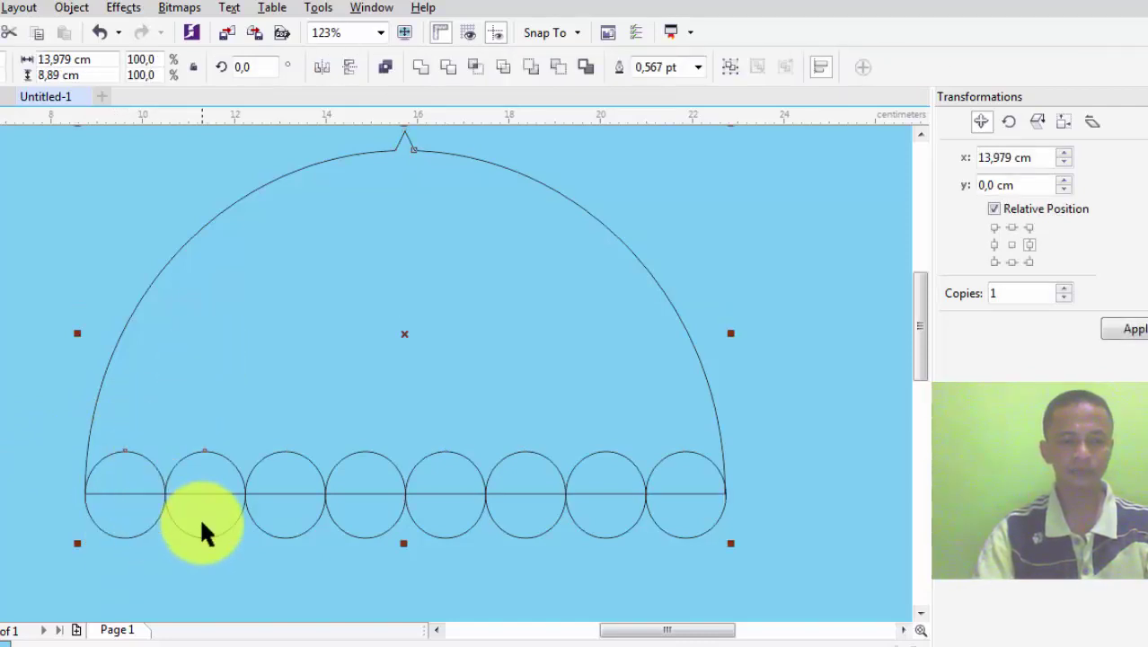
left_click(268, 518, "shift")
left_click(342, 518, "shift")
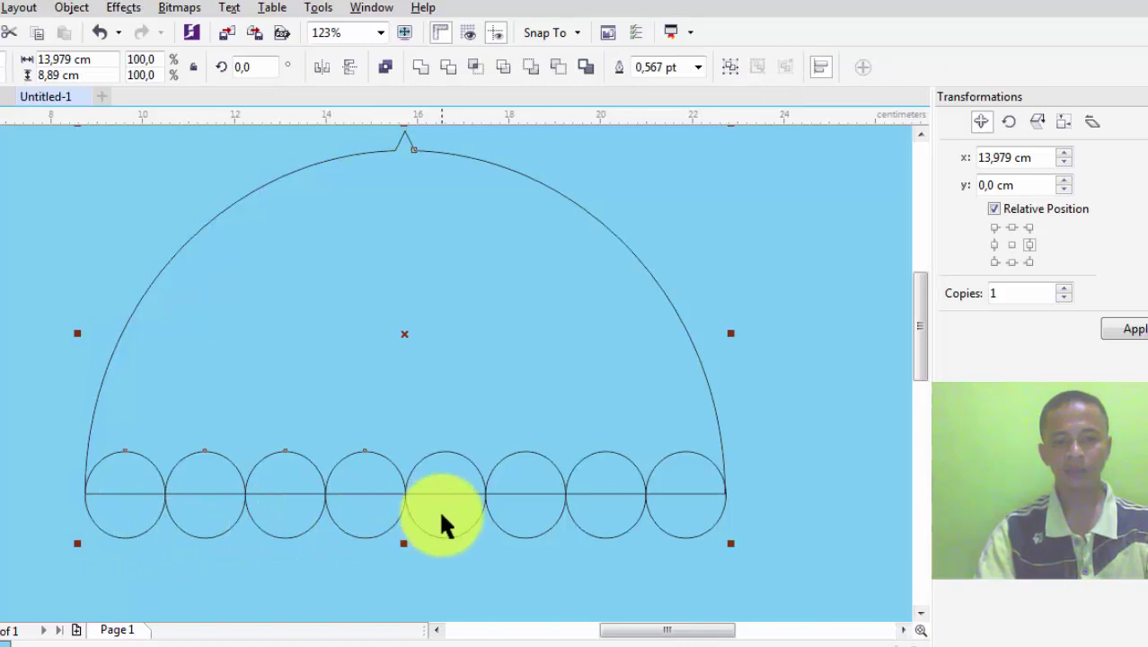
left_click(438, 509, "shift")
left_click(524, 506, "shift")
left_click(604, 513, "shift")
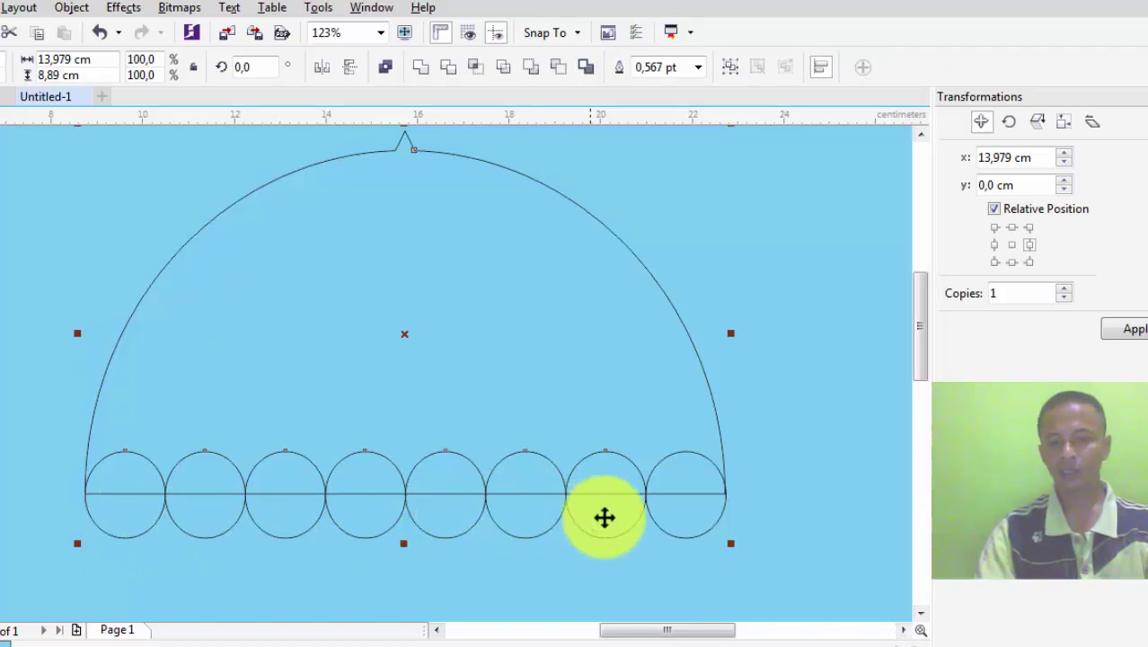
left_click(675, 518, "shift")
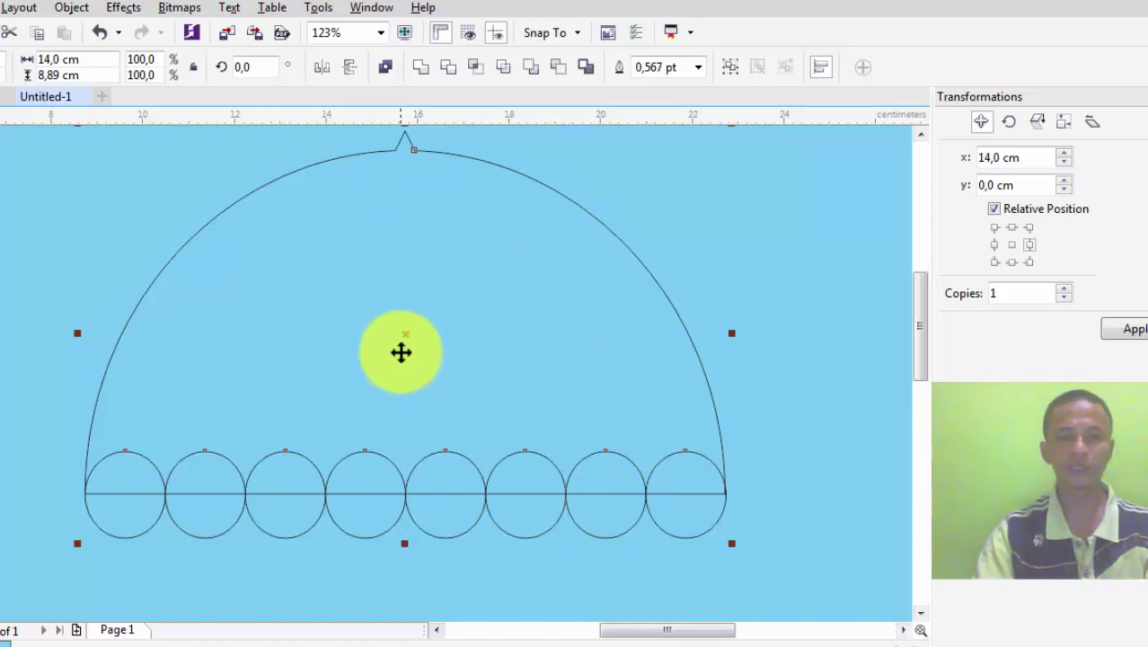
Try Trim and Intersect on the selected shapes, undoing each operation.
left_click(448, 68)
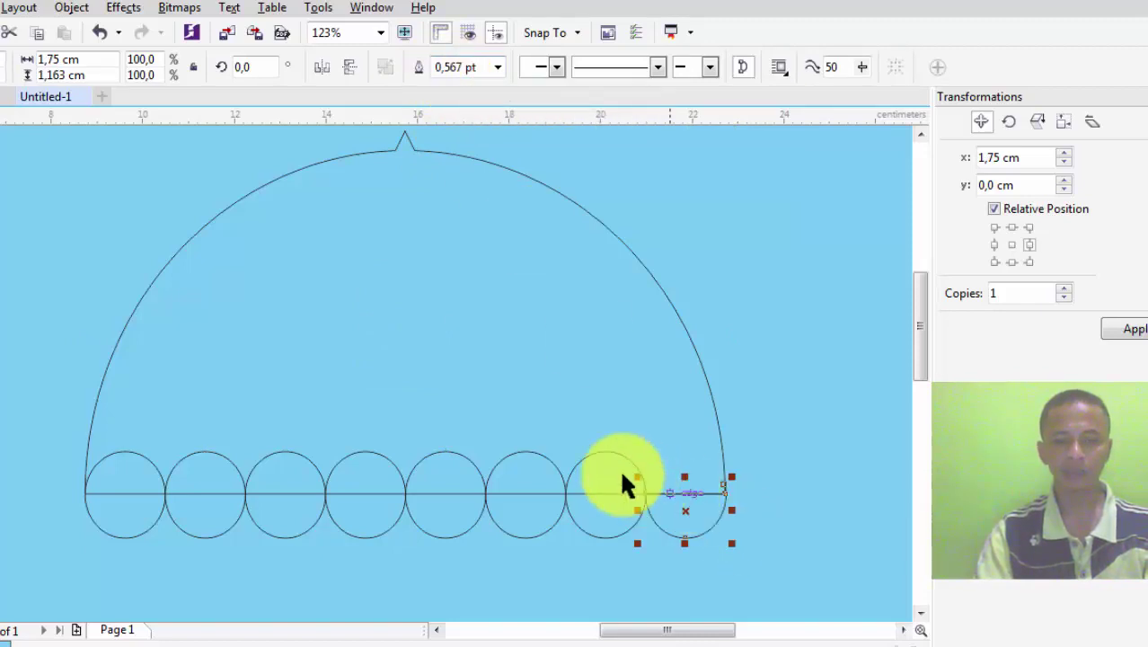
left_click(98, 33)
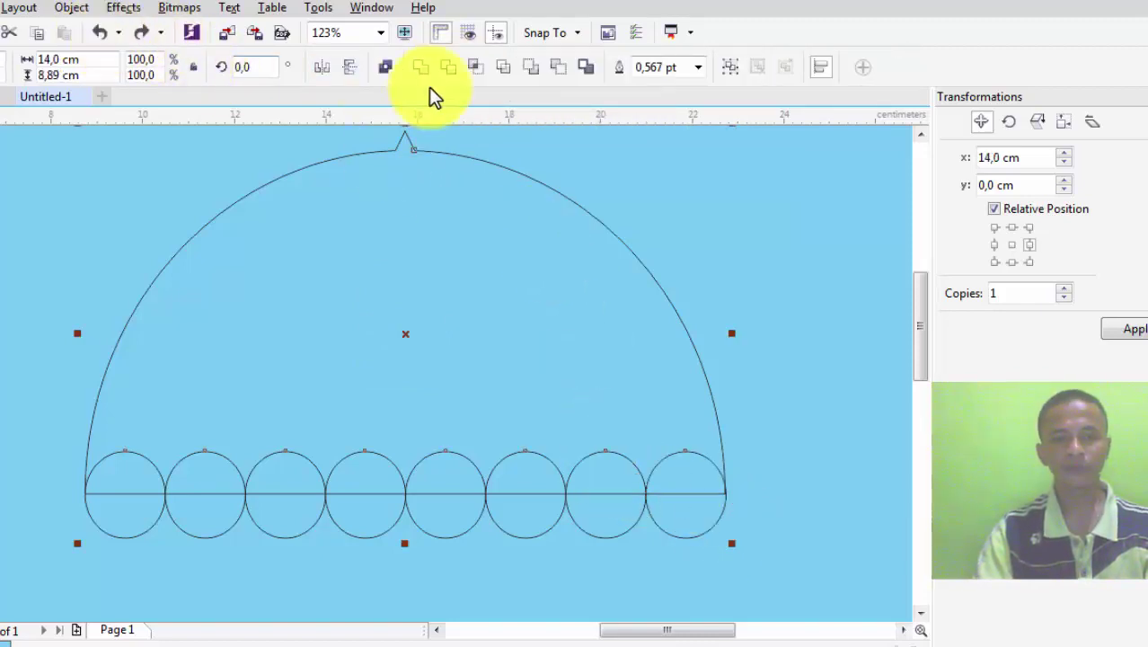
left_click(475, 70)
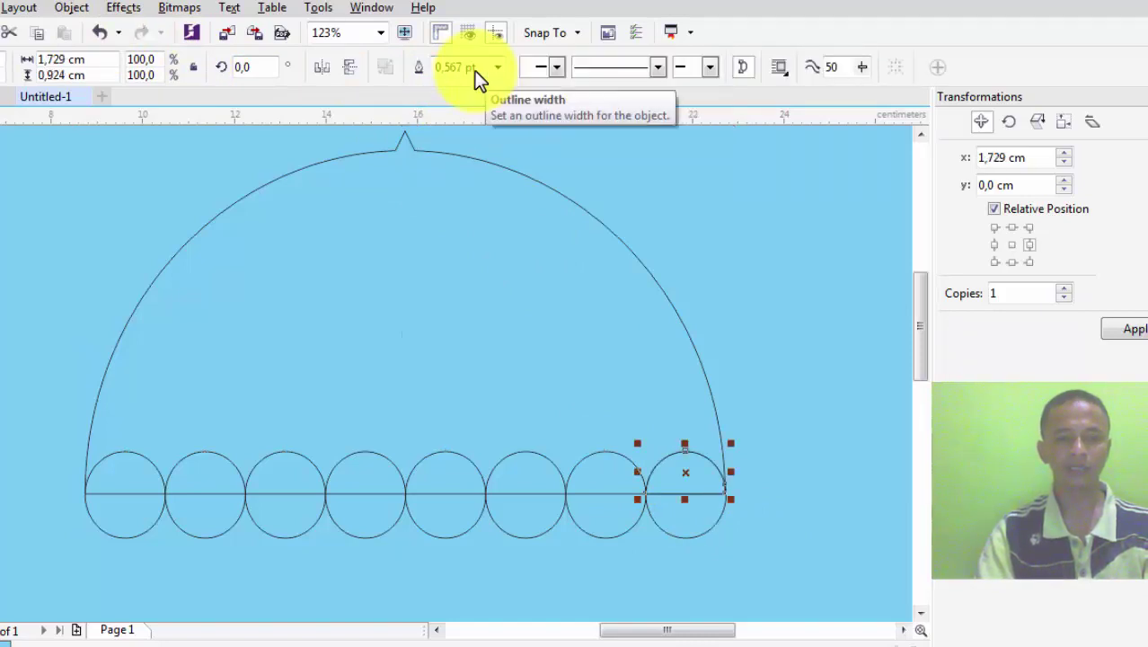
left_click(100, 32)
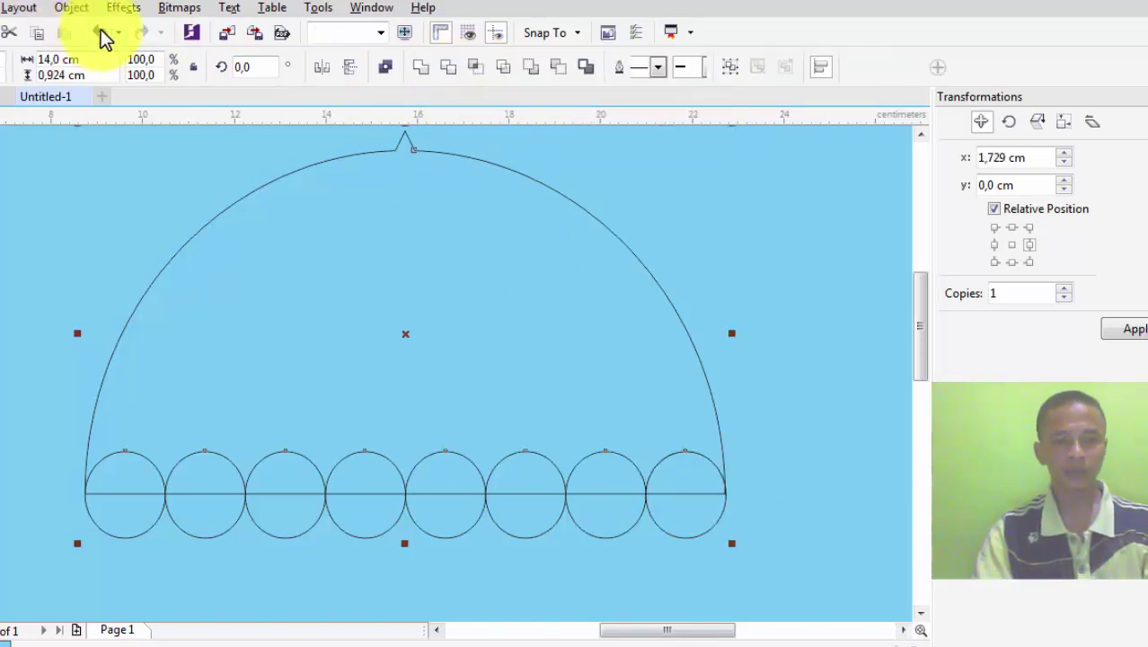
Simplify the selected half-circle shape and small ellipses to trim their overlapping areas.
left_click(506, 72)
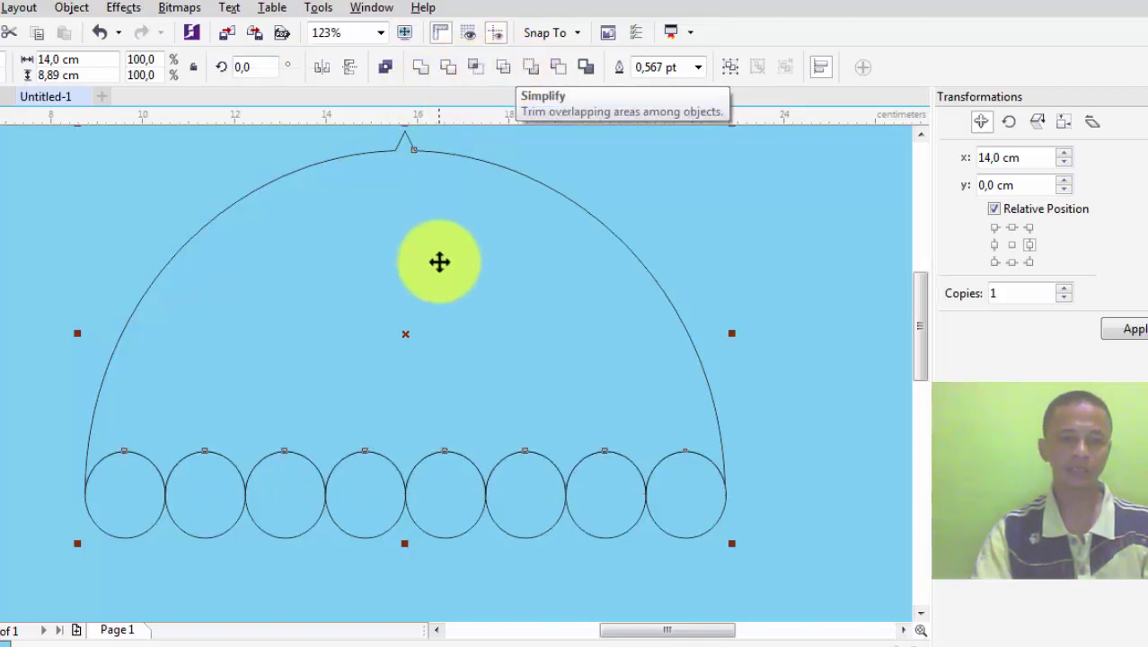
Undo the trial move of the simplified shapes and the Simplify operation on the half circle and small ellipses.
left_click_drag(428, 264, 290, 221)
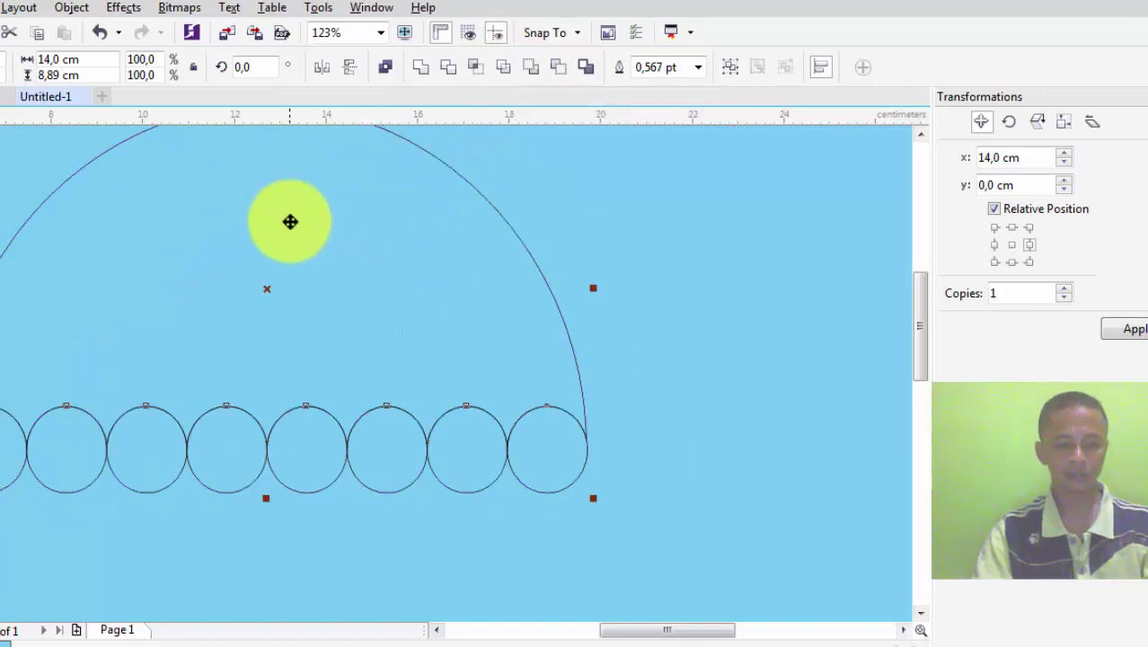
key("ctrl+z")
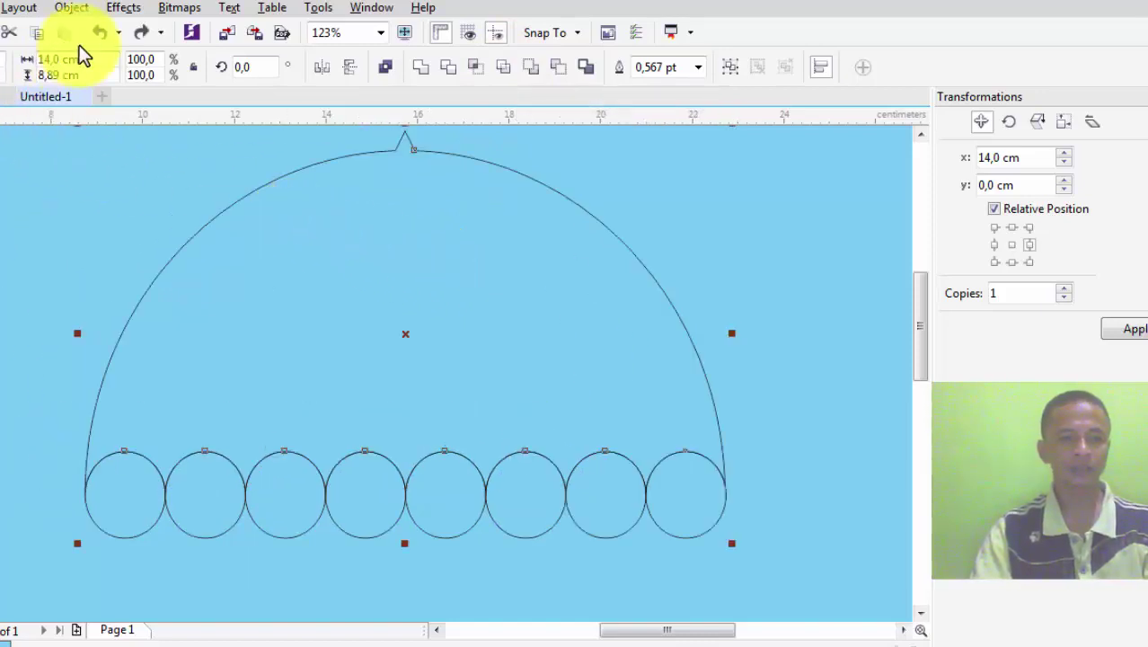
left_click(99, 32)
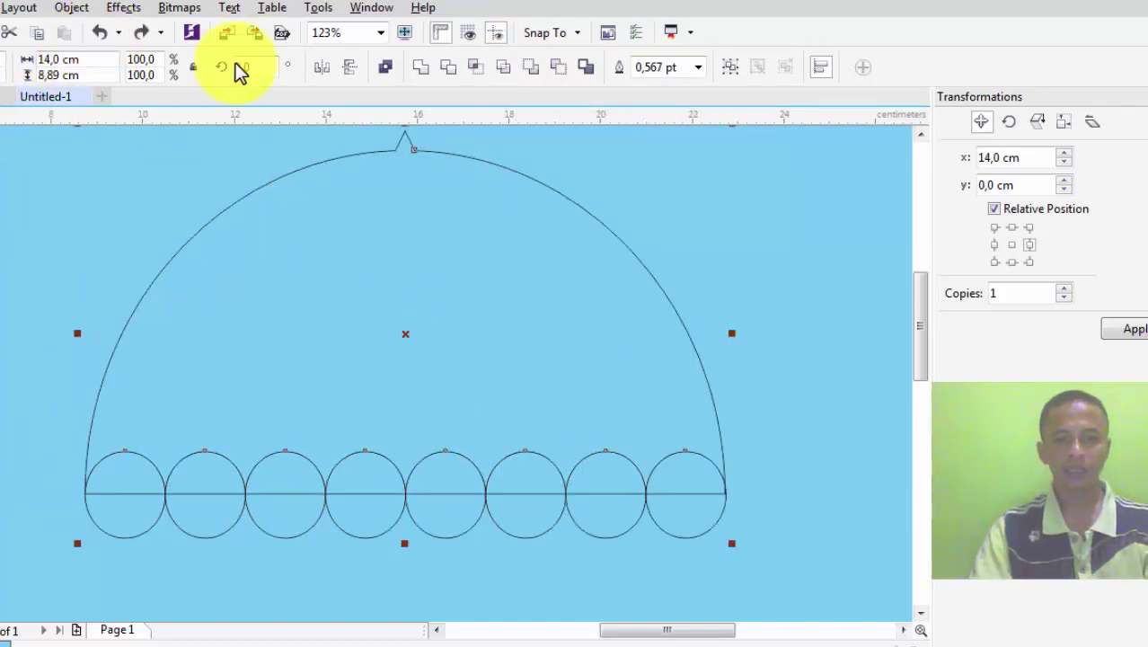
Try Front Minus Back on the half circle and small ellipses, undoing the operation.
left_click(528, 73)
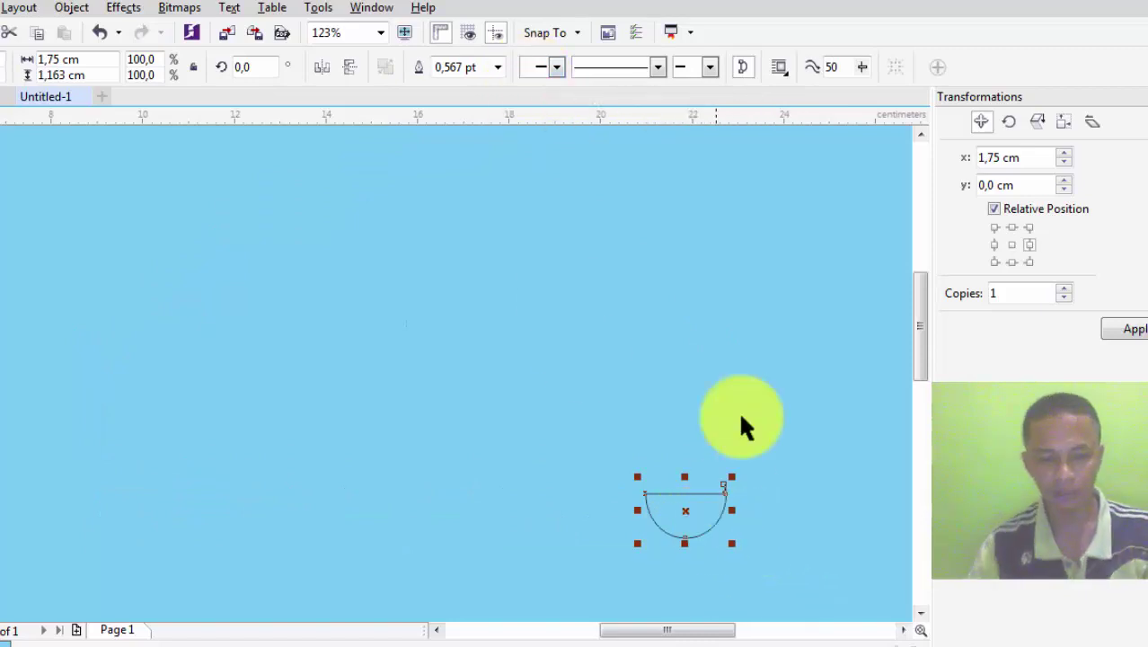
left_click(100, 33)
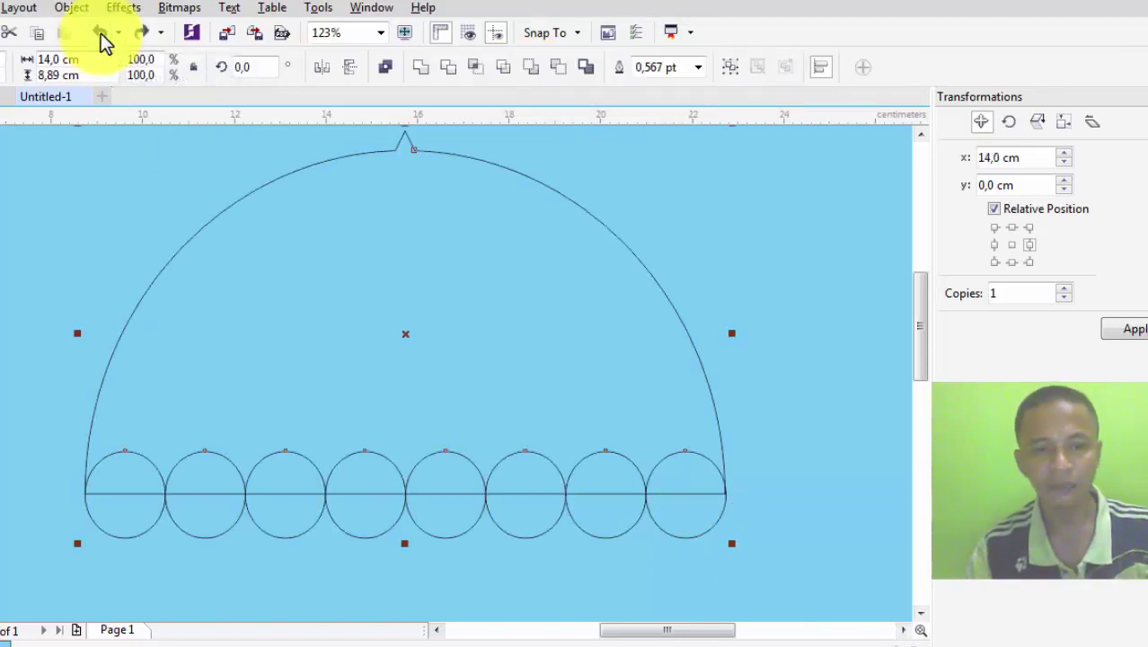
Cut the eight small ellipses out of the half circle with Back Minus Front and clear the selection.
left_click(556, 70)
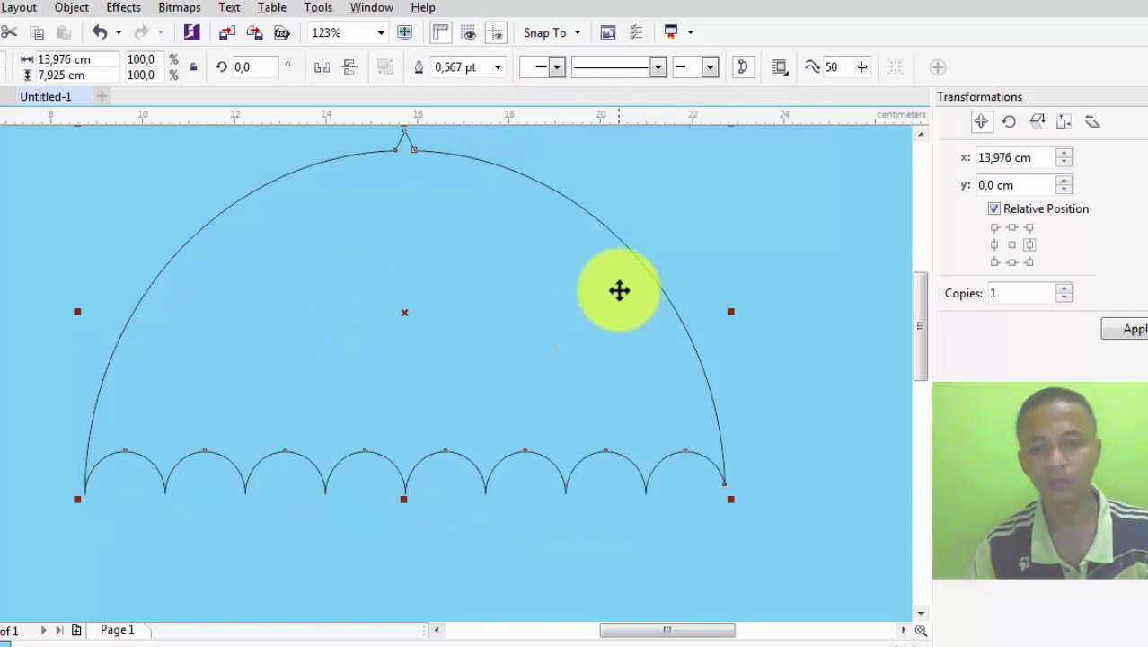
left_click(840, 225)
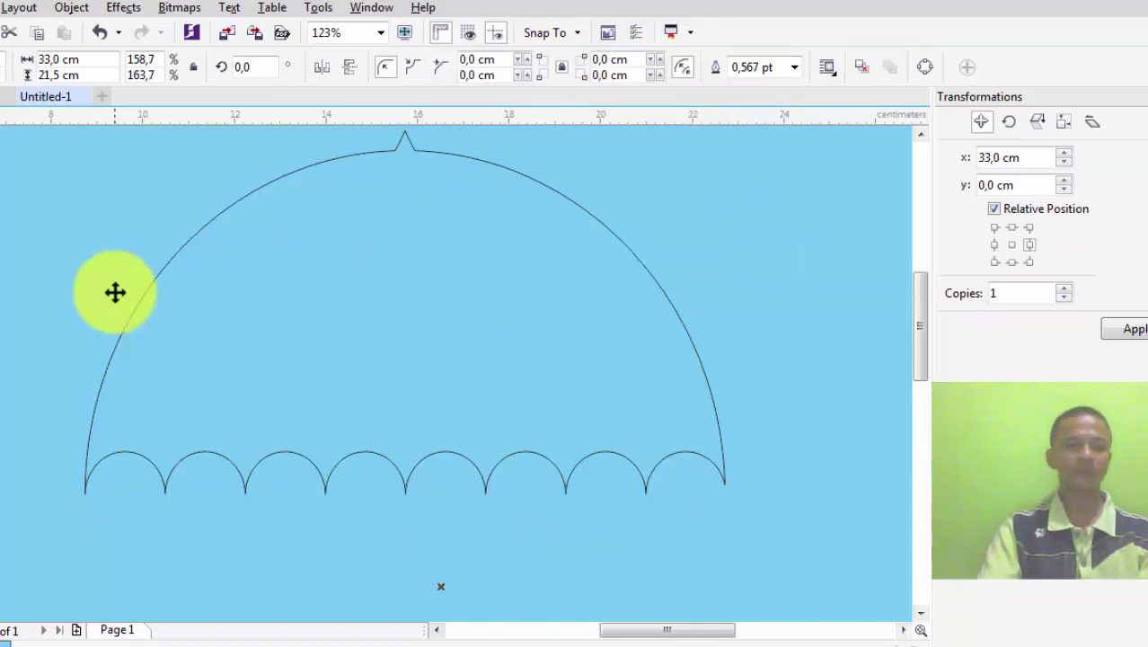
key("Escape")
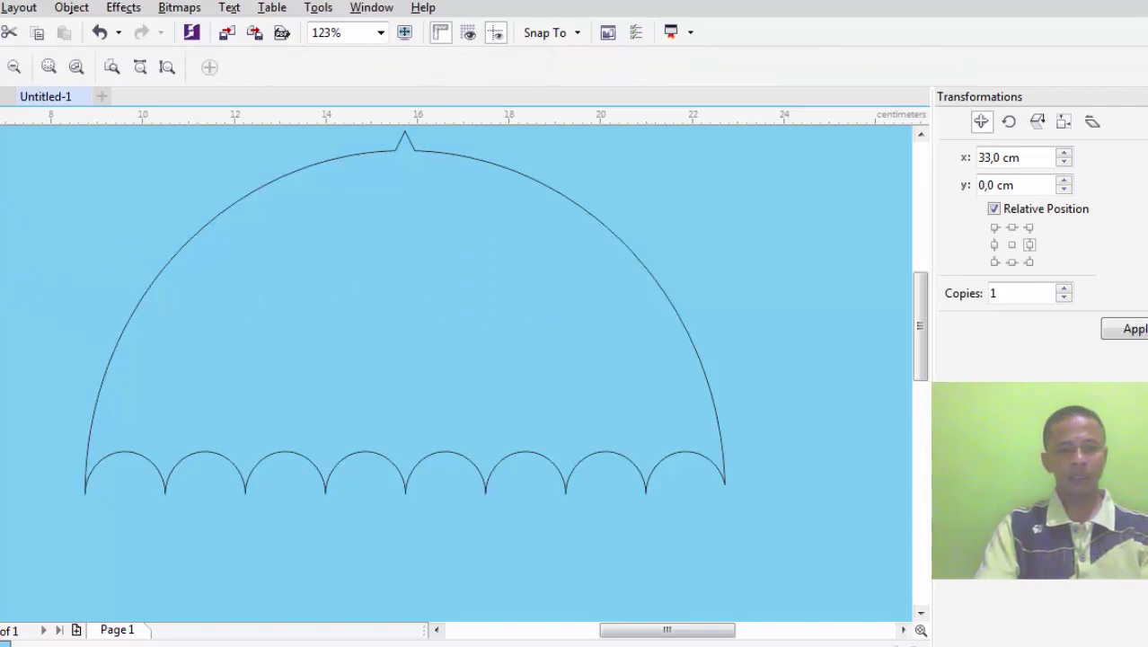
left_click(14, 67)
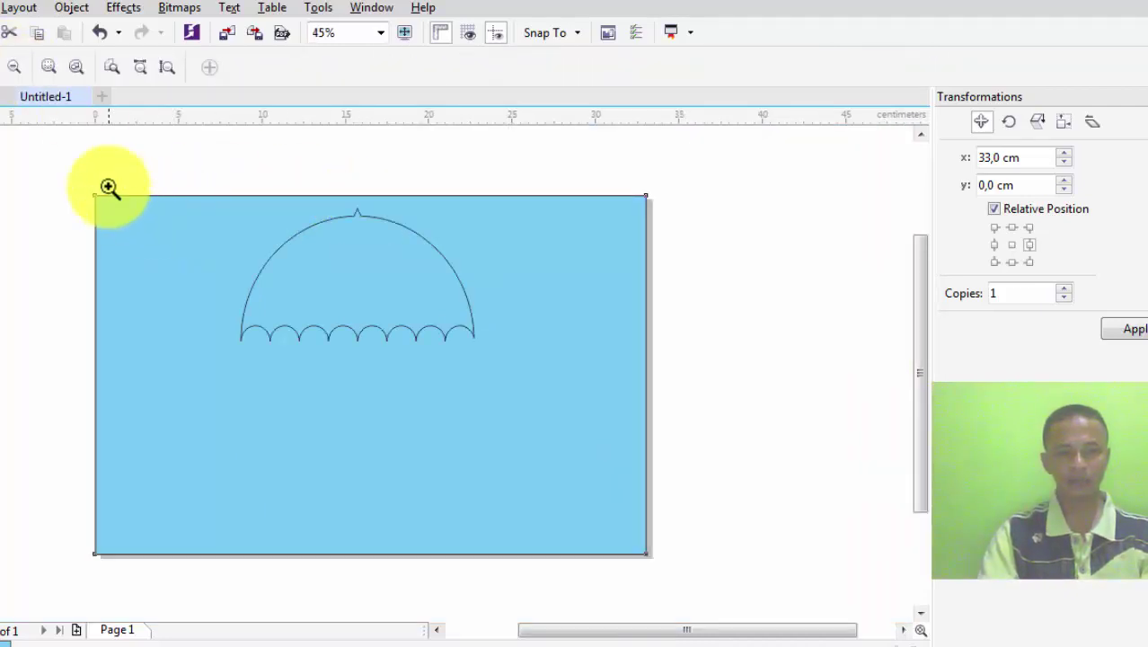
key("space")
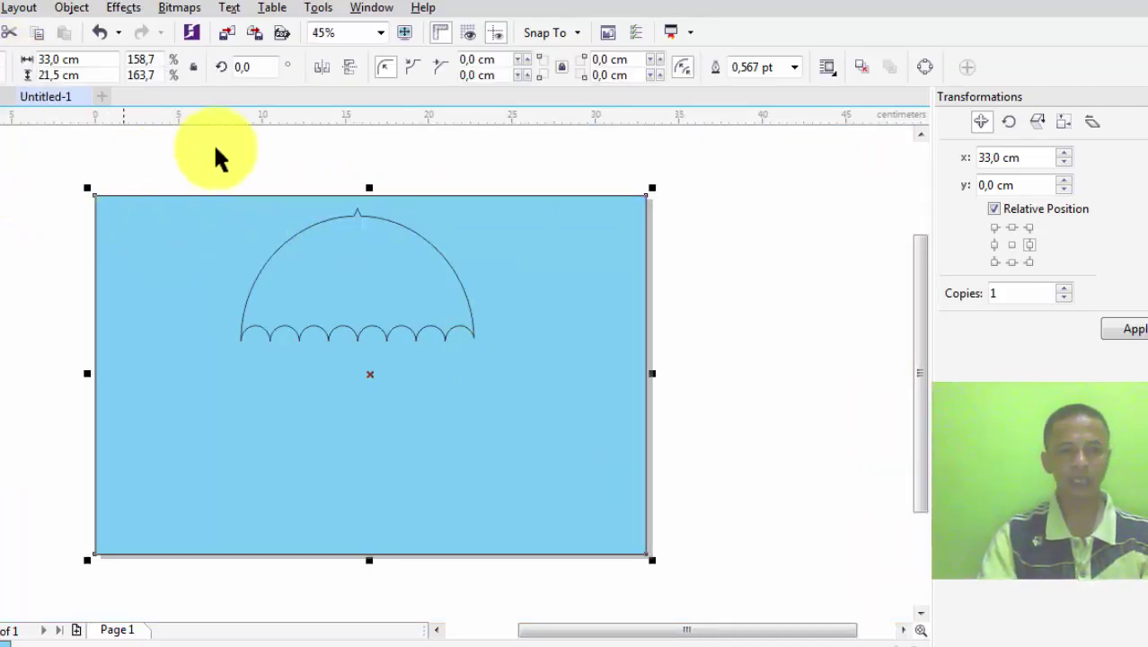
left_click(278, 135)
left_click(377, 279)
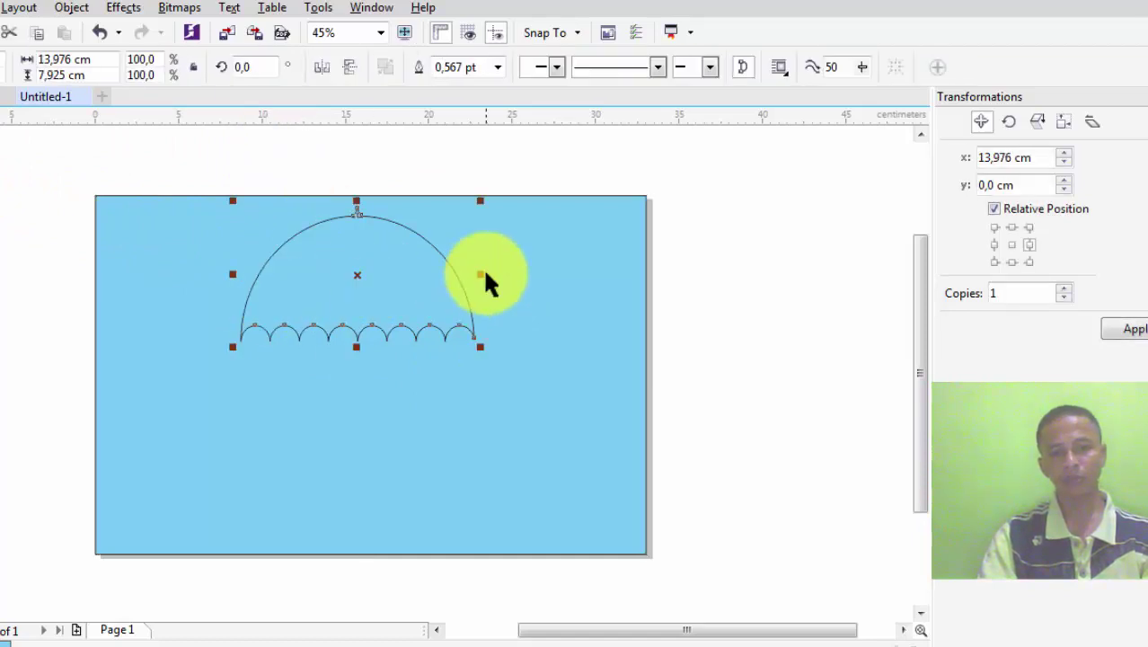
left_click(748, 226)
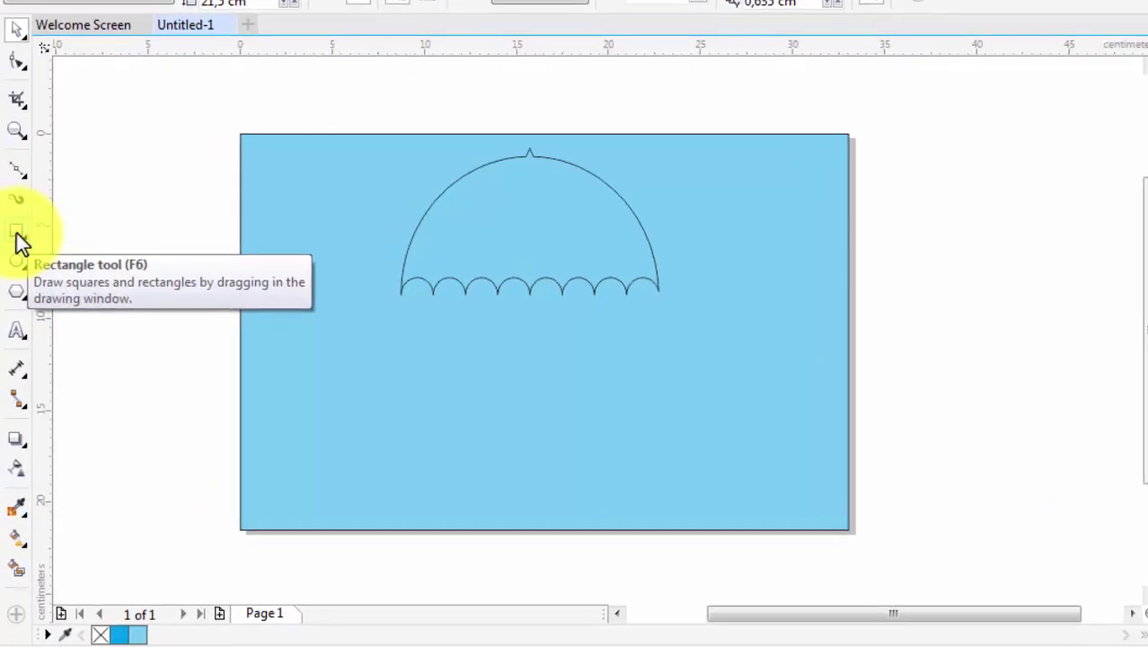
Draw a handle rectangle about 0.57 cm wide beneath the canopy's central cusp and lengthen it downward to about 7.2 cm.
left_click(17, 234)
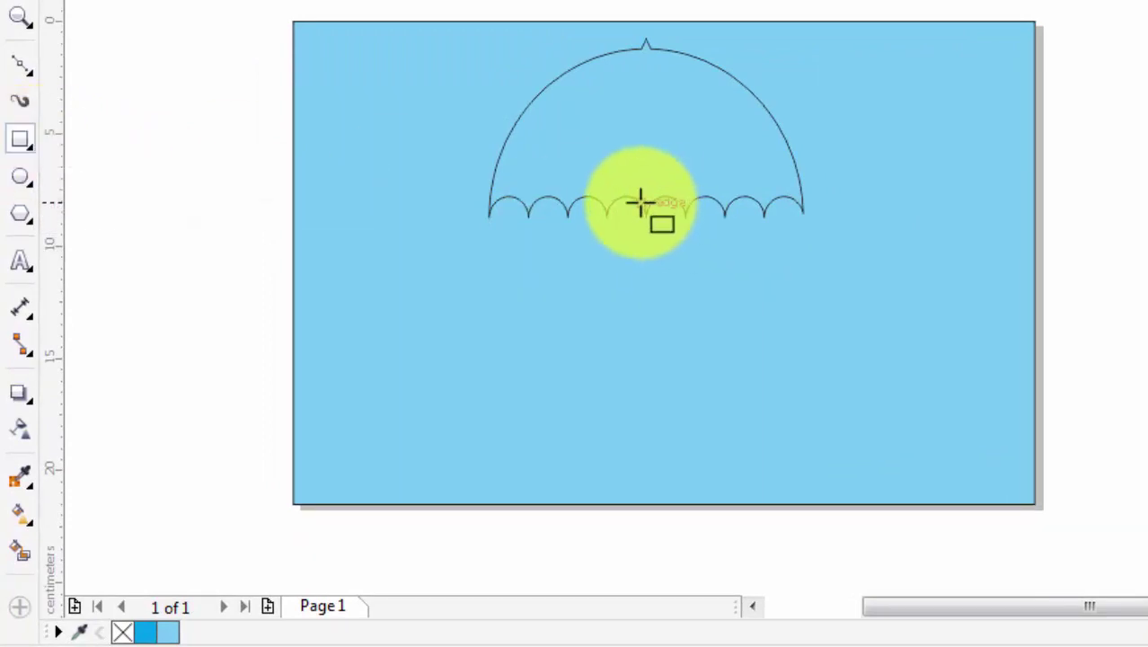
mouse_move(640, 204)
left_mouse_down()
mouse_move(664, 243)
mouse_move(652, 342)
left_mouse_up()
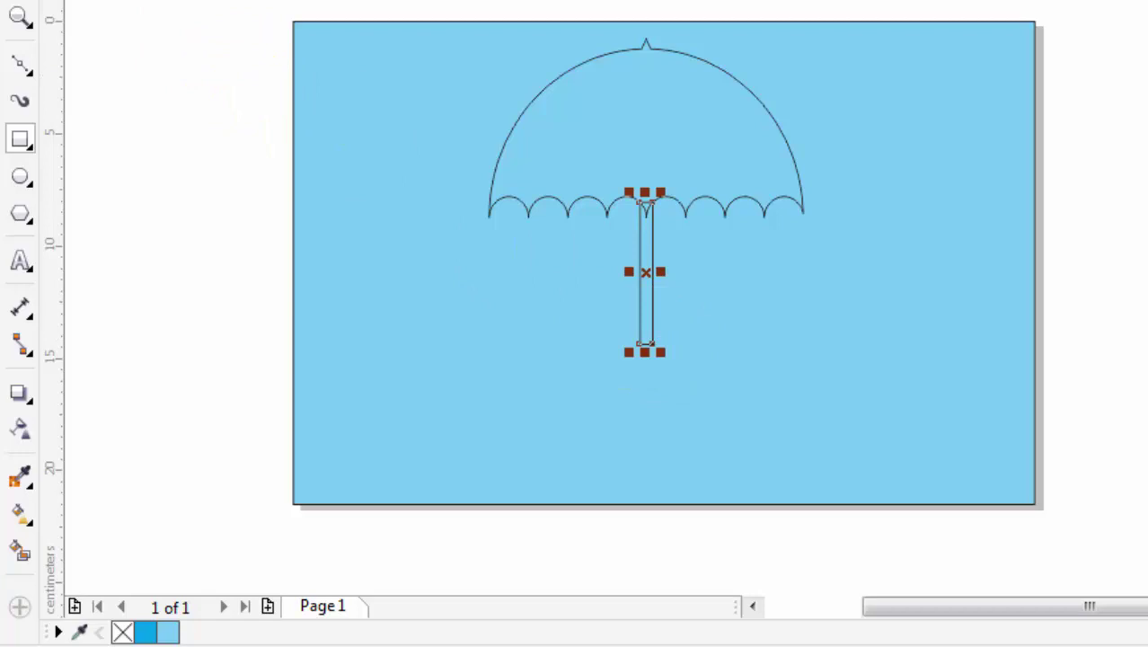
left_click(20, 17)
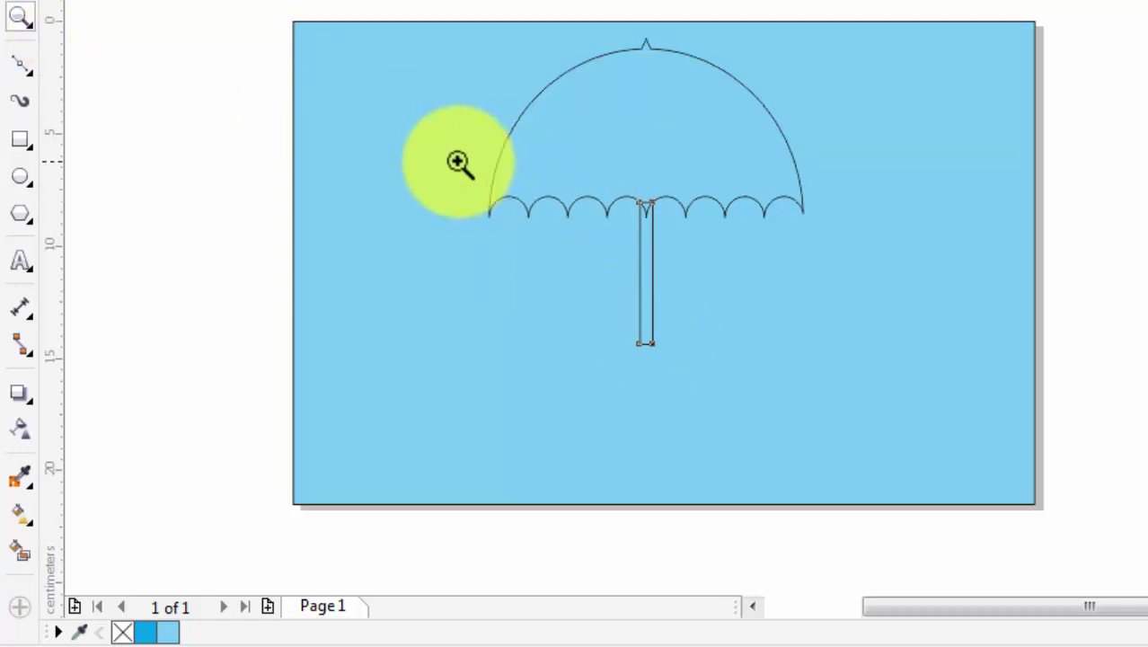
left_click_drag(458, 161, 821, 363)
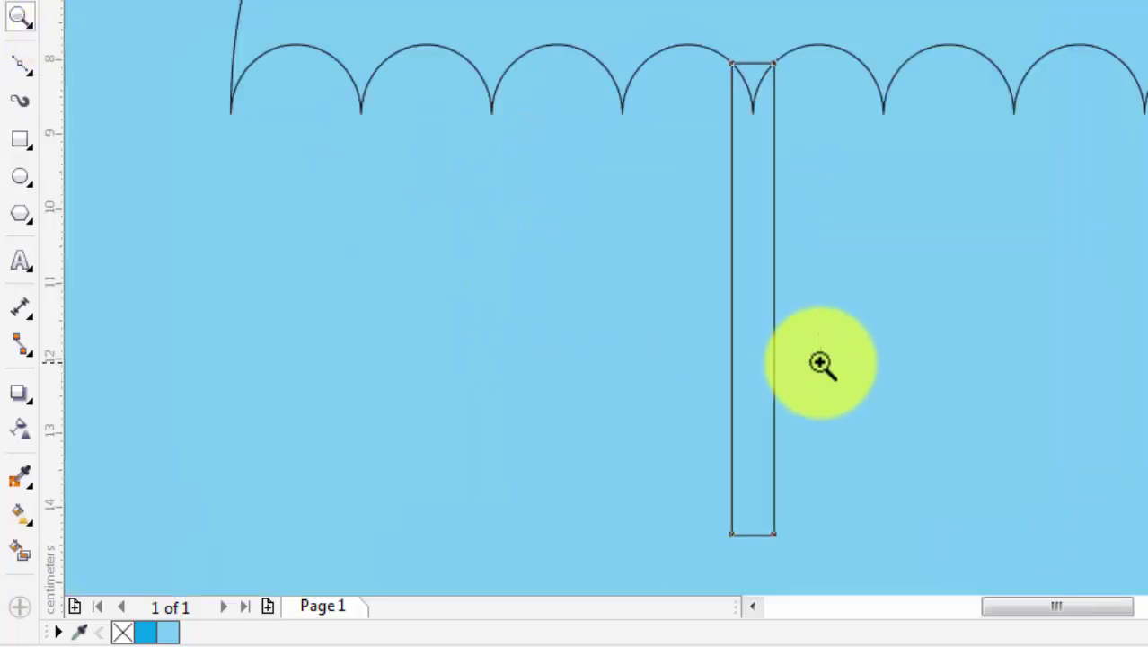
key("space")
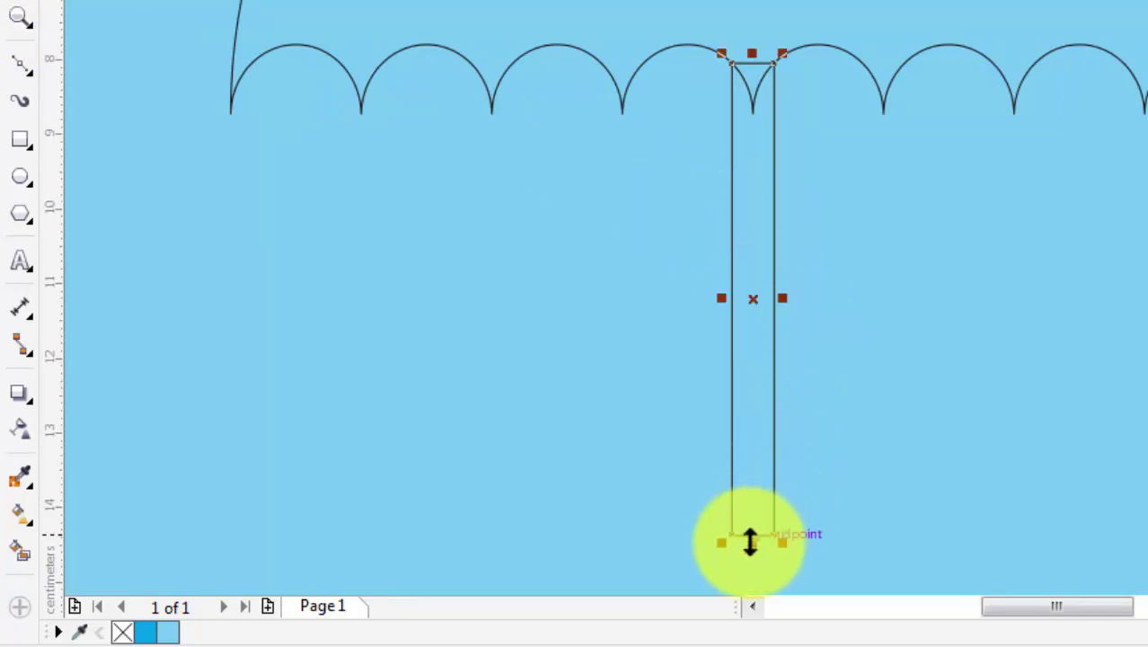
mouse_move(753, 541)
left_mouse_down()
mouse_move(753, 578)
mouse_move(758, 529)
left_mouse_up()
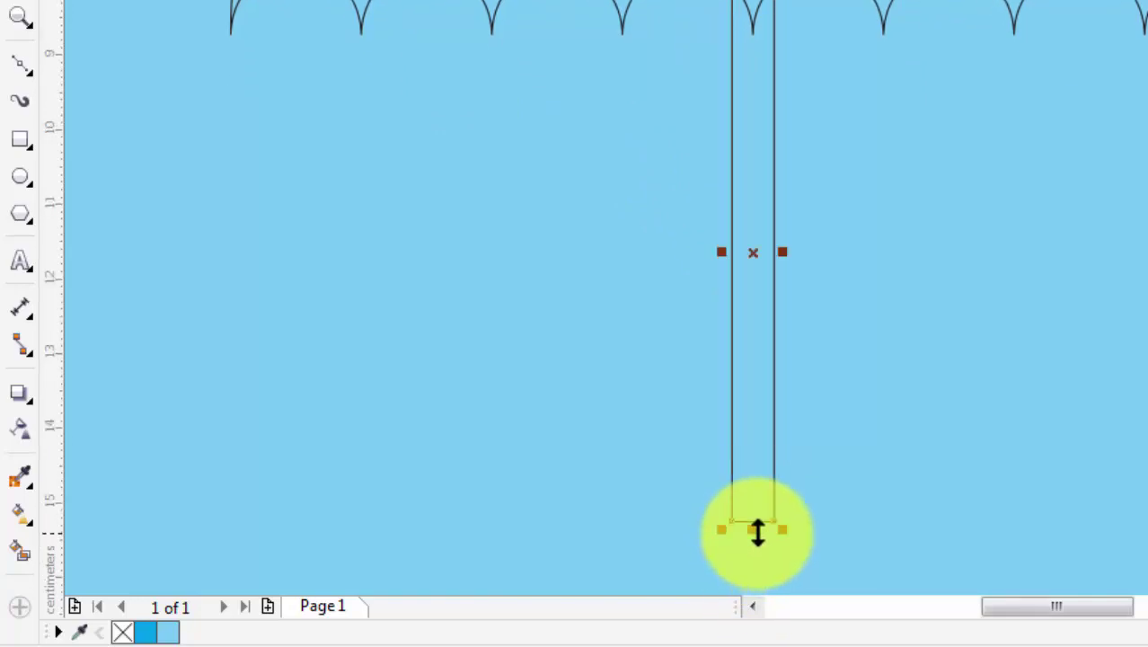
left_click(540, 274)
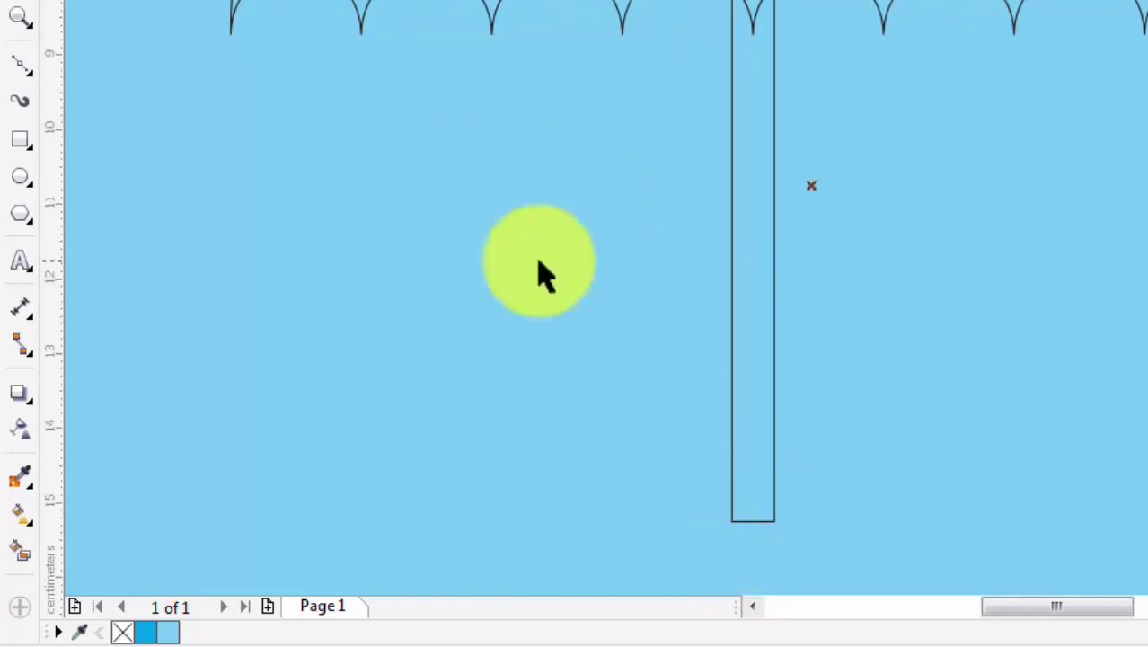
Weld the handle rectangle and the scalloped canopy into one shape.
left_click(759, 126)
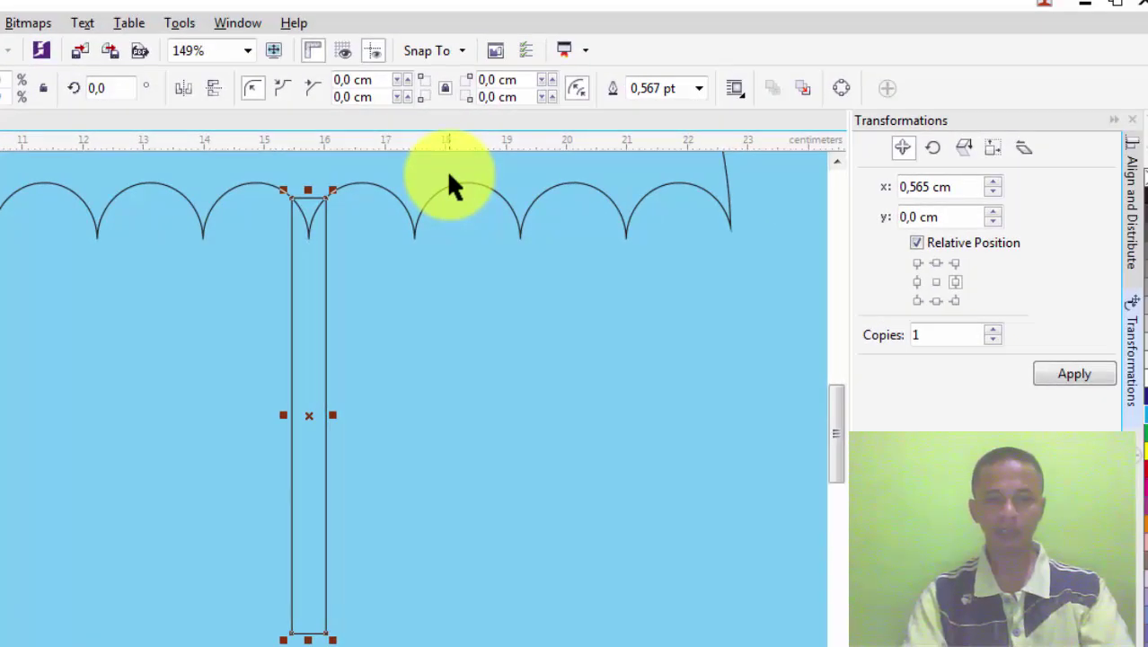
left_click(591, 116, "shift")
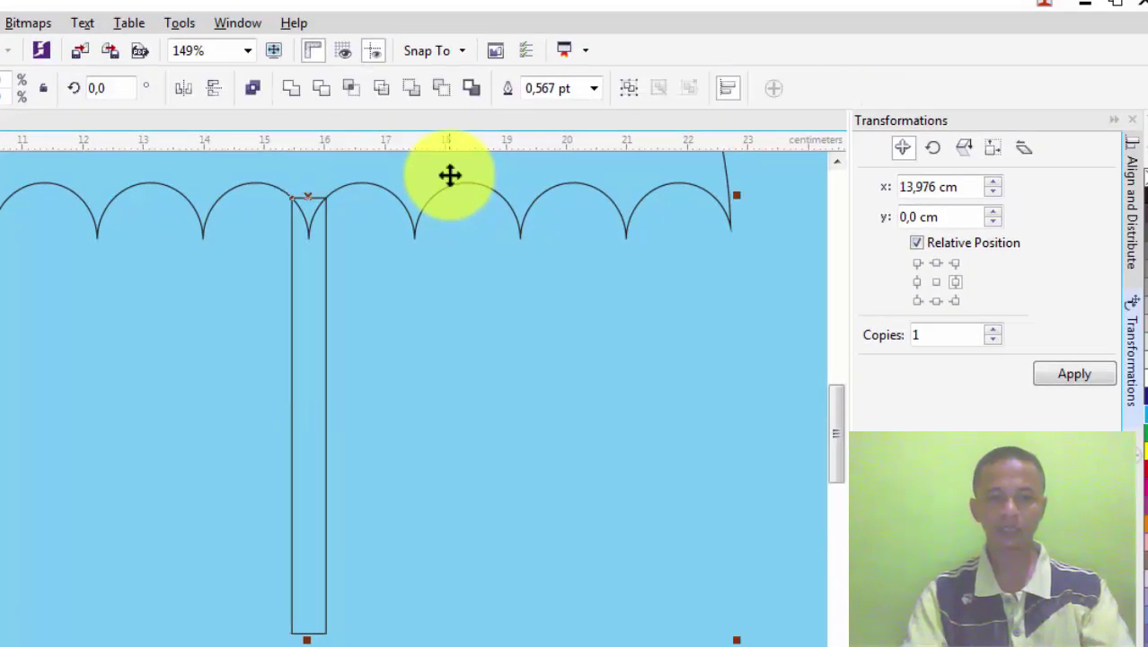
left_click(296, 89)
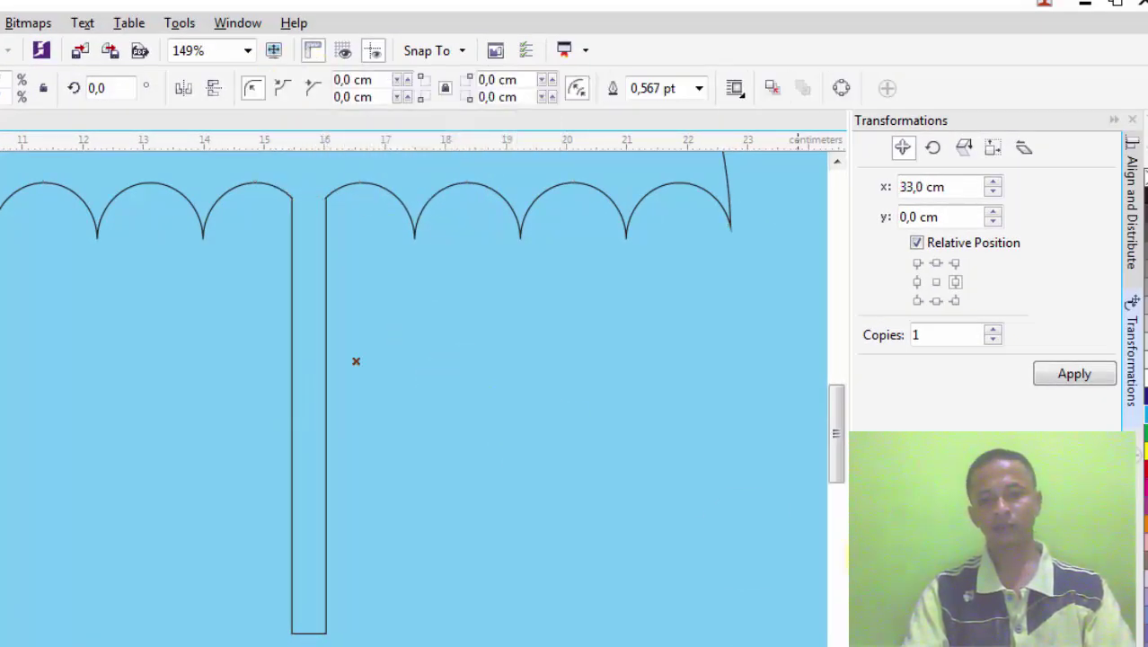
Draw a half-ring basic shape about 2.2 cm wide across the lower handle and stretch its height to 159.5%.
left_click_drag(837, 449, 840, 467)
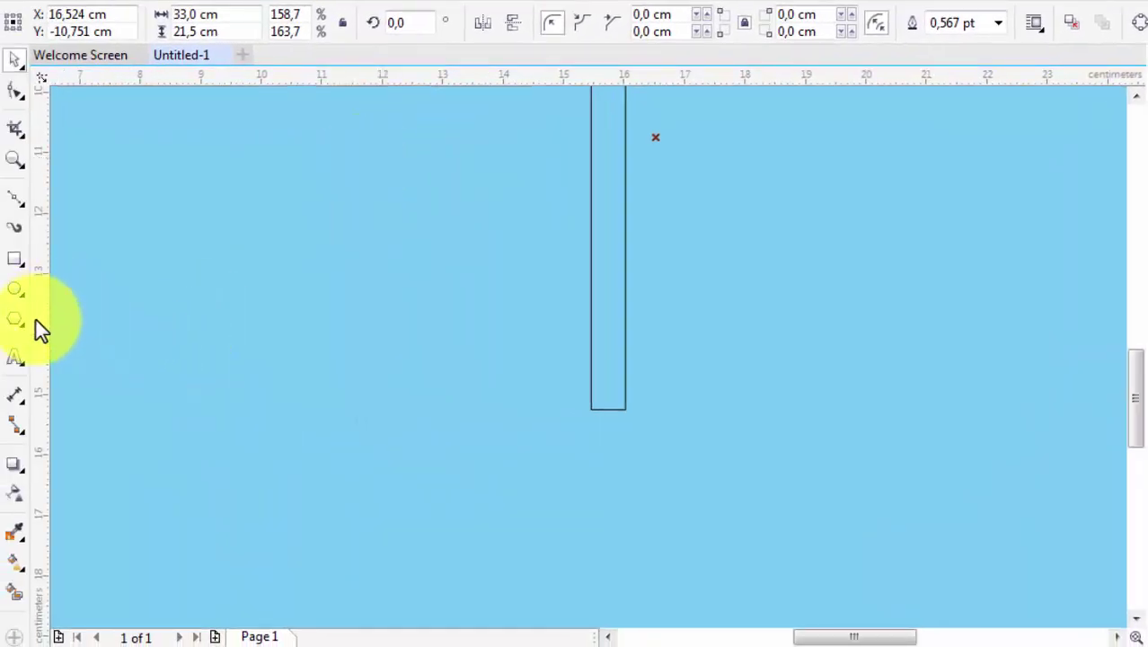
left_click(34, 324)
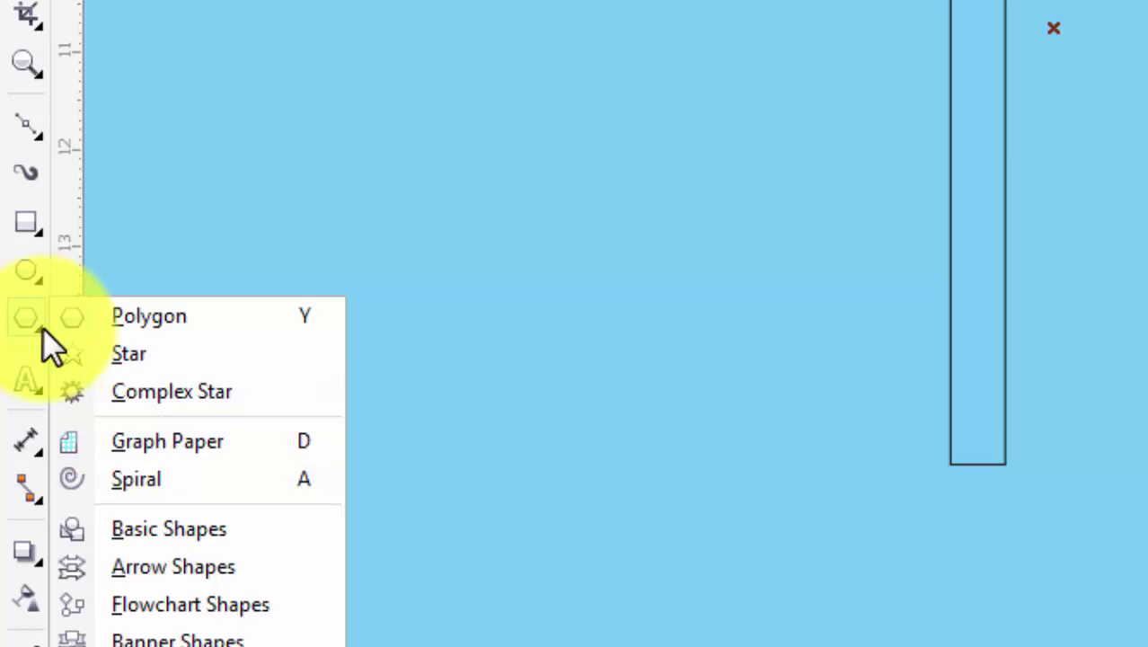
left_click(206, 539)
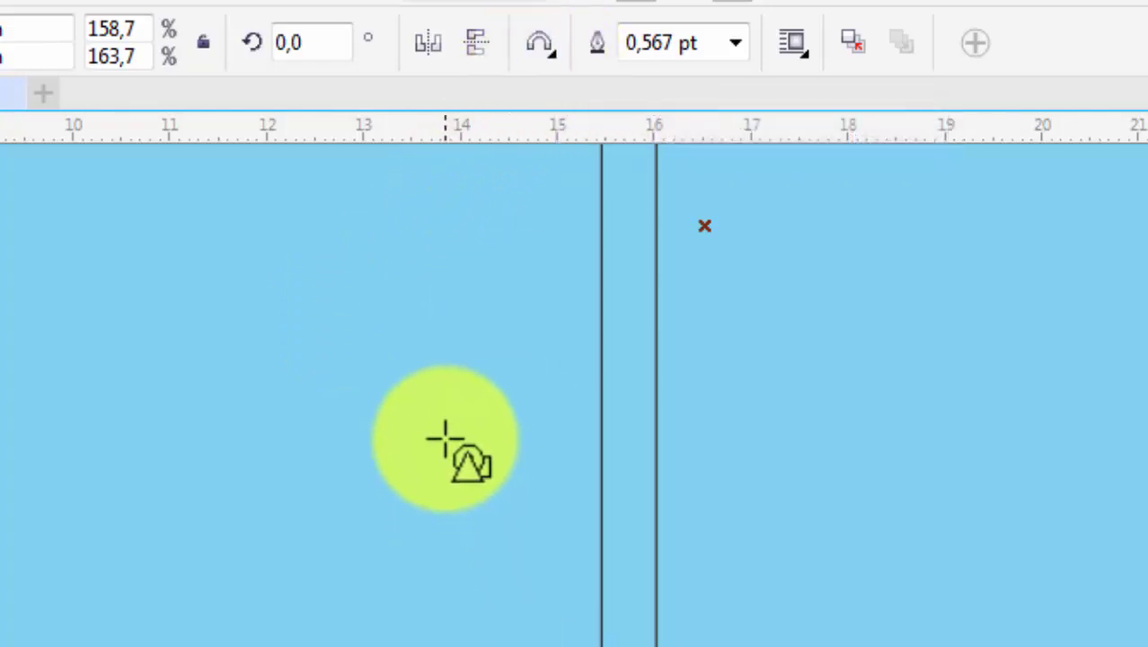
left_click_drag(444, 435, 650, 602)
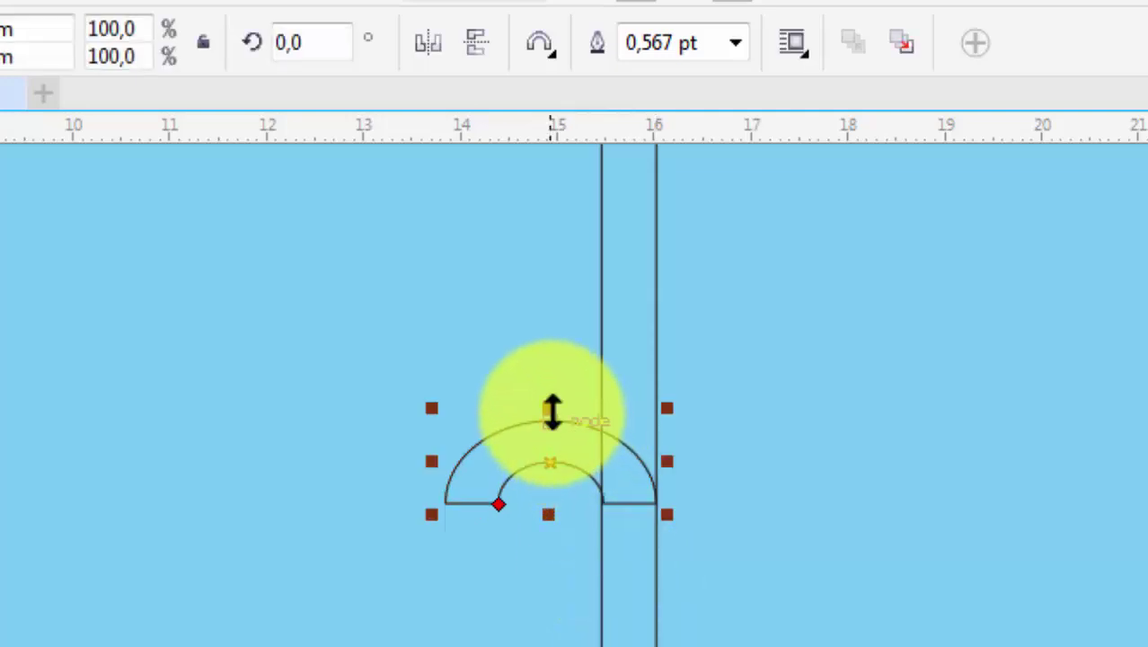
left_click_drag(551, 409, 552, 362)
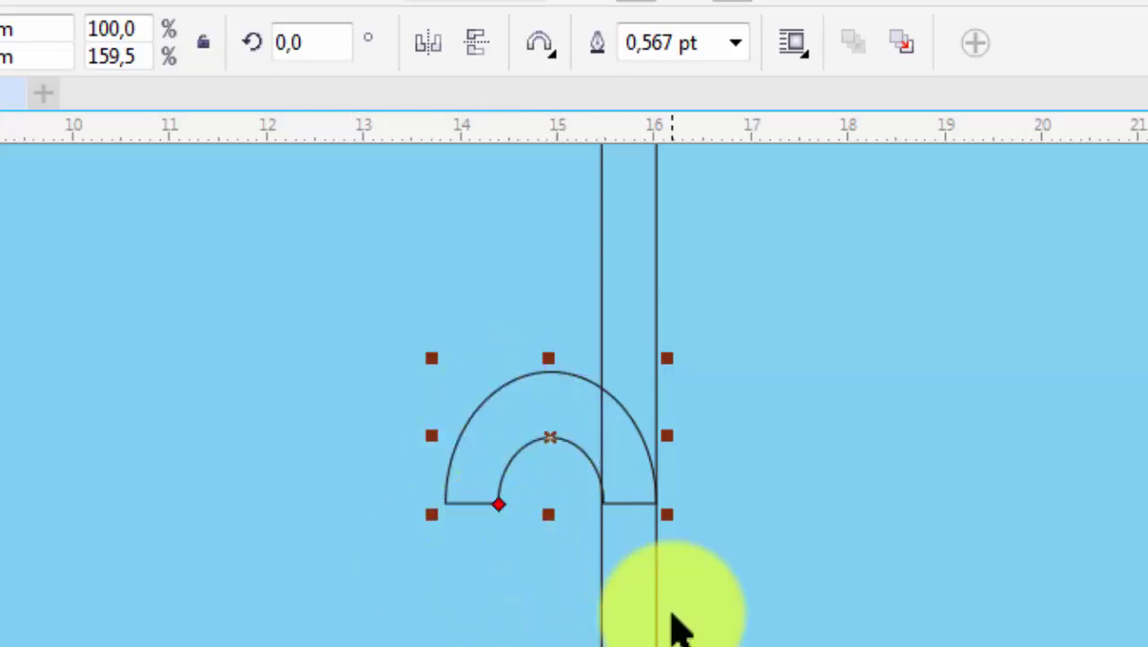
Mirror the half ring vertically and align its bottom edge with the bottom of the umbrella shape.
left_click(480, 47)
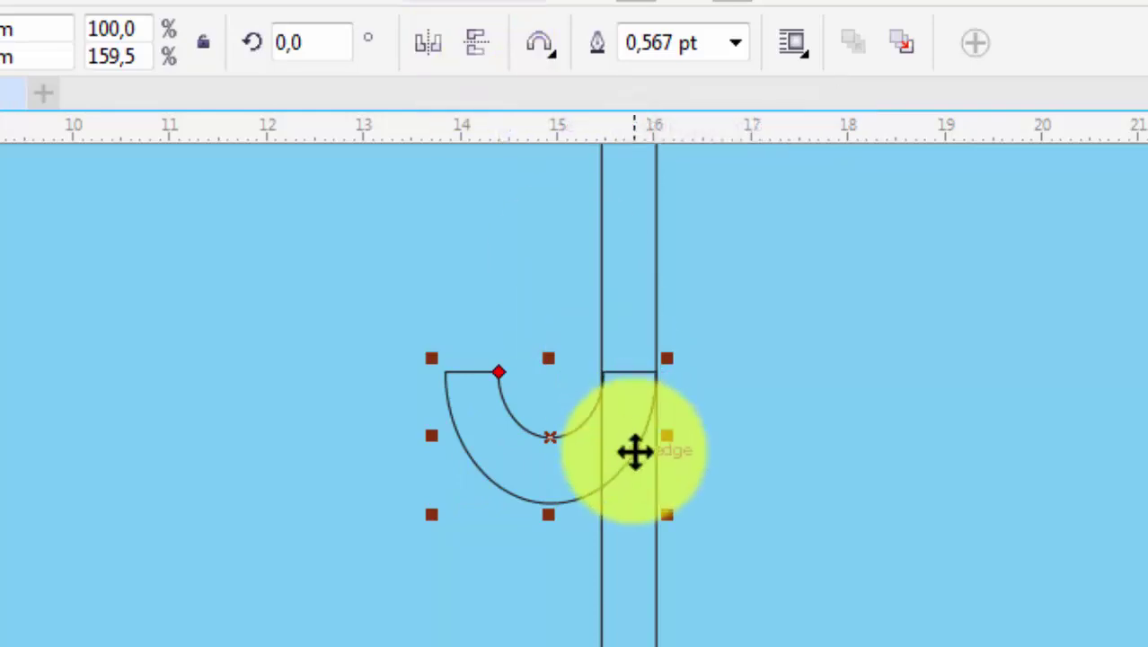
key("ctrl+a")
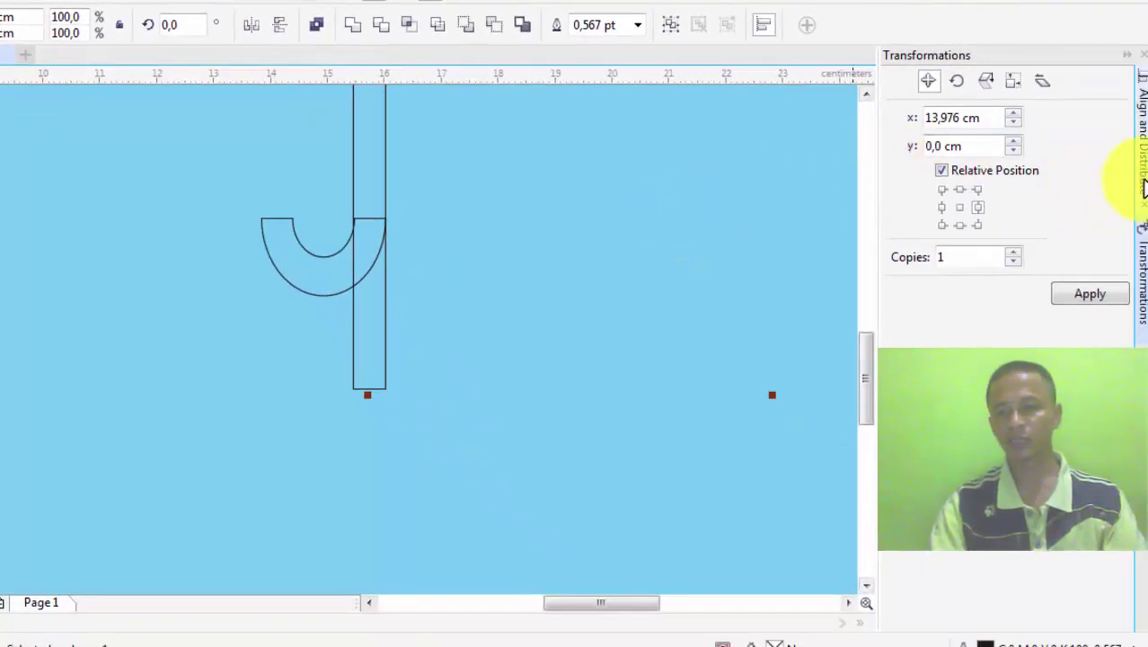
left_click(1142, 175)
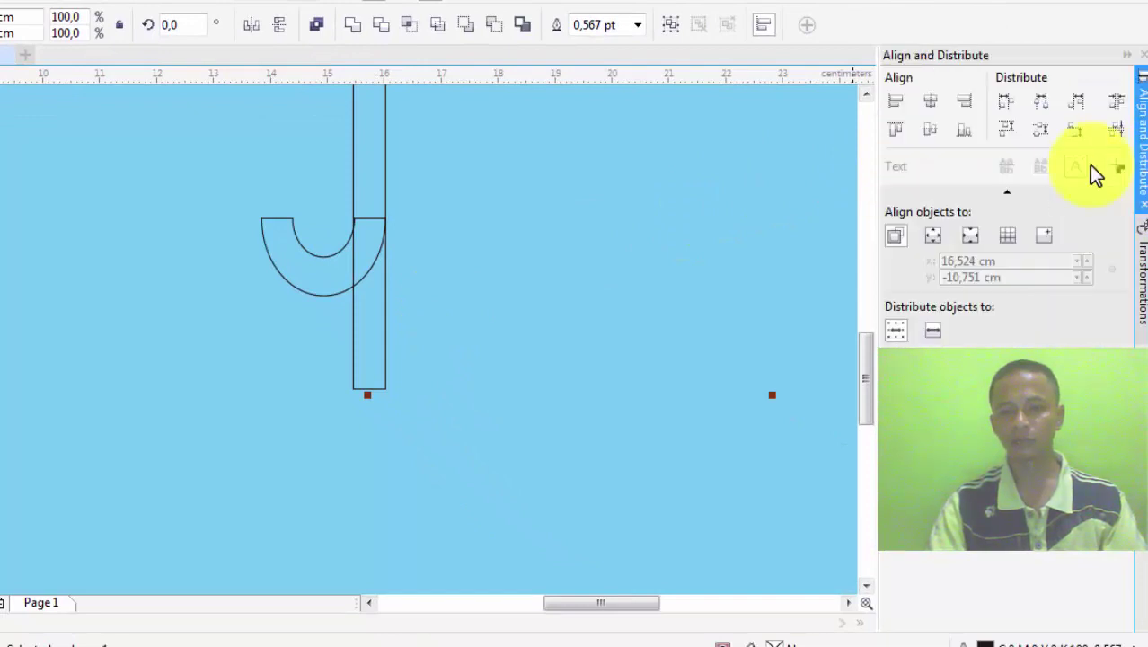
left_click(963, 128)
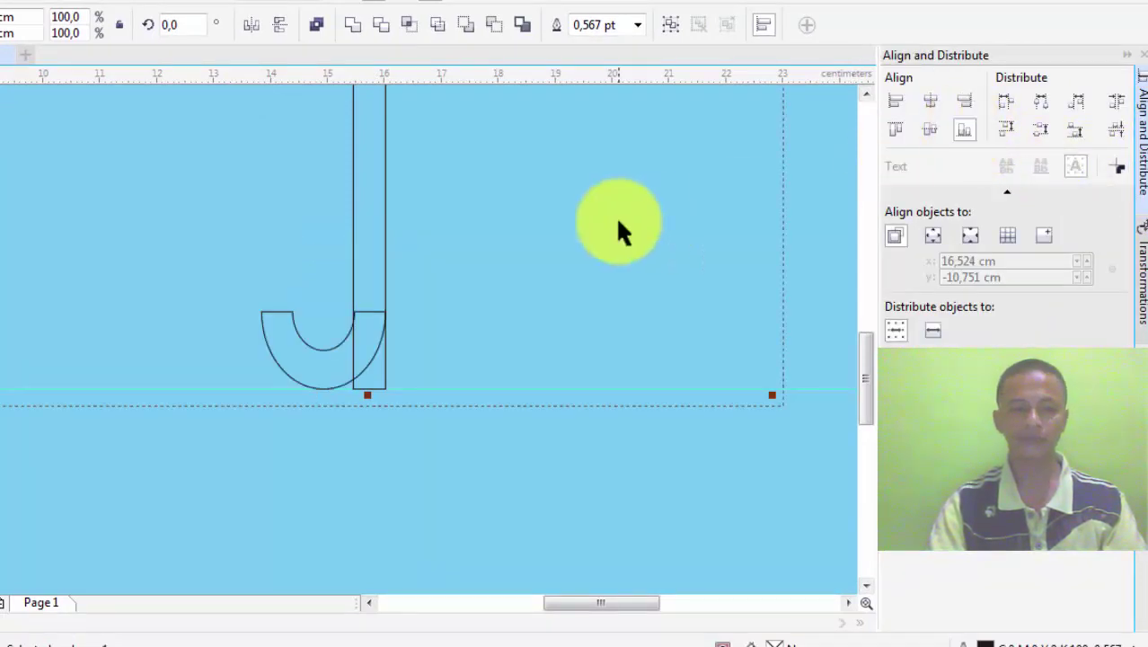
Move the half ring straight down about 1.2 cm so its upper end only slightly overlaps the handle's bottom end.
left_click(315, 352)
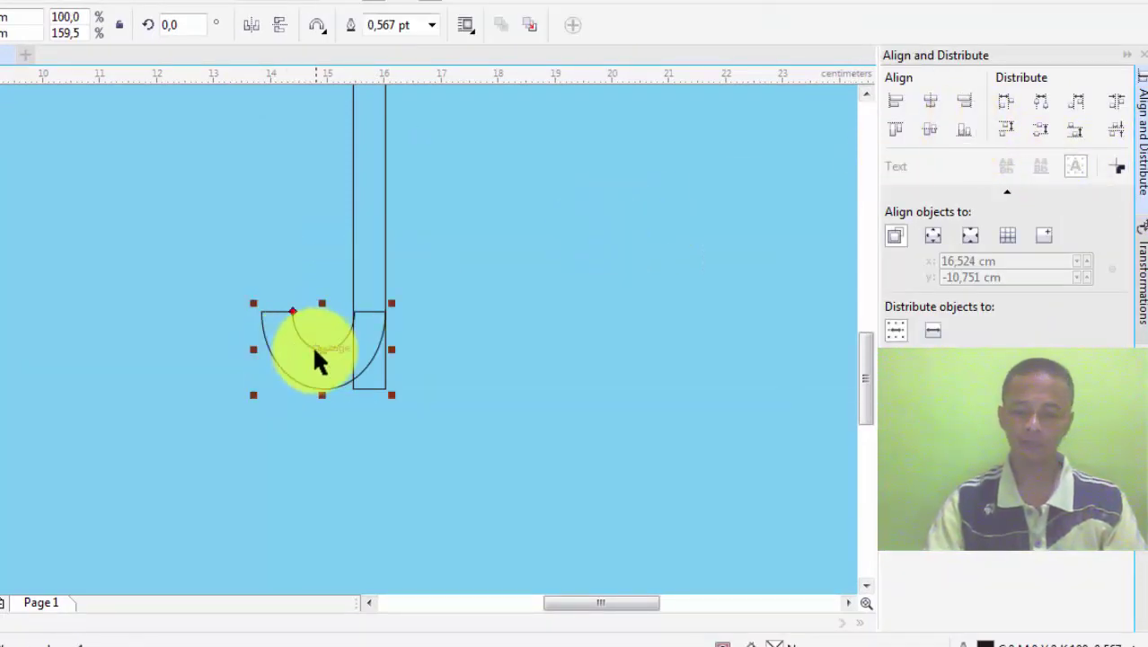
key("Down")
key("Down")
key("Down")
key("Down")
key("Down")
key("Down")
key("Down")
key("Down")
key("Down")
key("Down")
key("Down")
key("Down")
key("Down")
key("Down")
key("Down")
key("Down")
key("Down")
key("Down")
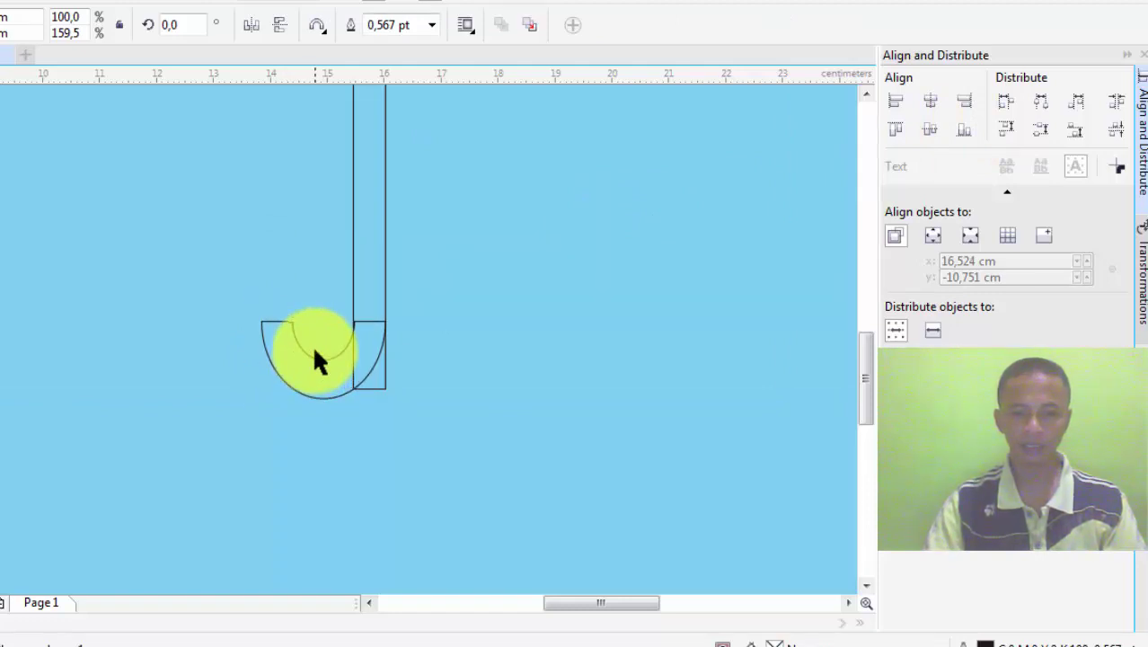
key("Down")
key("Down")
key("Down")
key("Down")
key("Down")
key("Down")
key("Down")
key("Down")
key("Down")
key("Down")
key("Down")
key("Down")
key("Down")
key("Down")
key("Down")
key("Down")
key("Down")
key("Down")
key("Down")
key("Down")
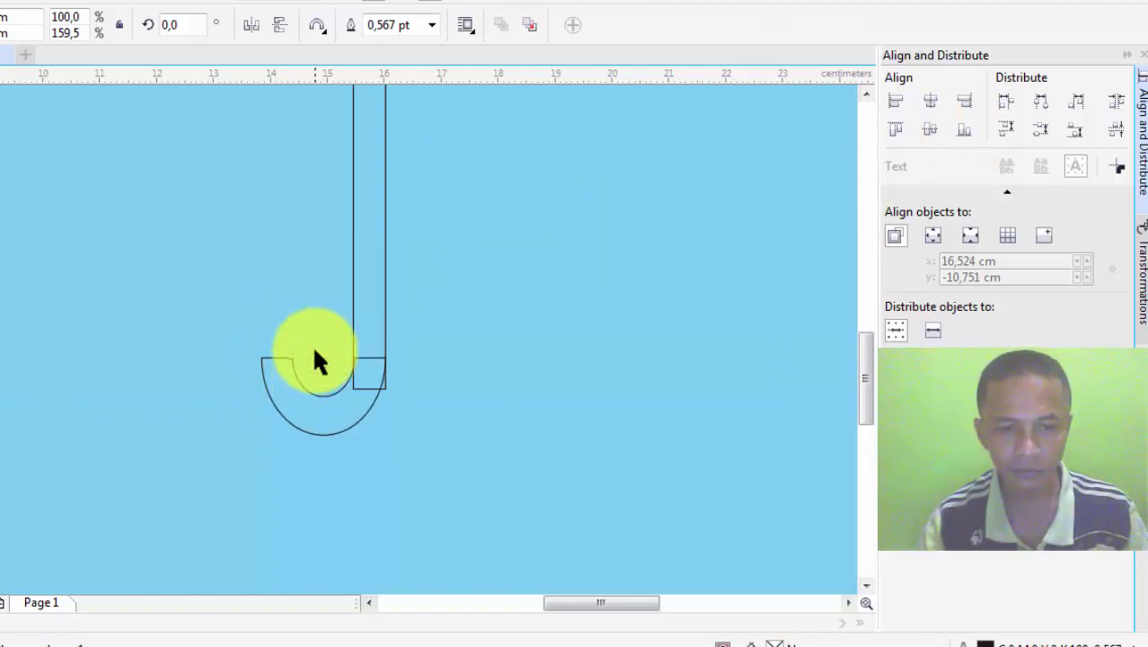
key("Down")
key("Down")
key("Down")
key("Down")
key("Down")
key("Down")
key("Down")
key("Down")
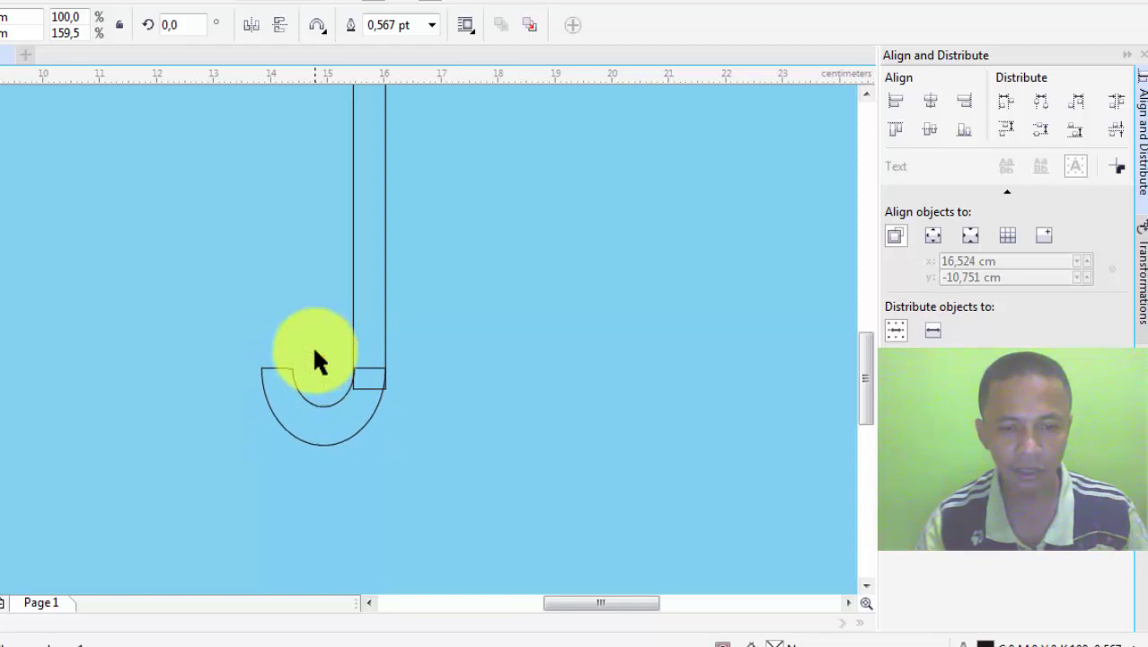
key("Down")
key("Down")
key("Down")
key("Down")
key("Down")
key("Down")
key("Down")
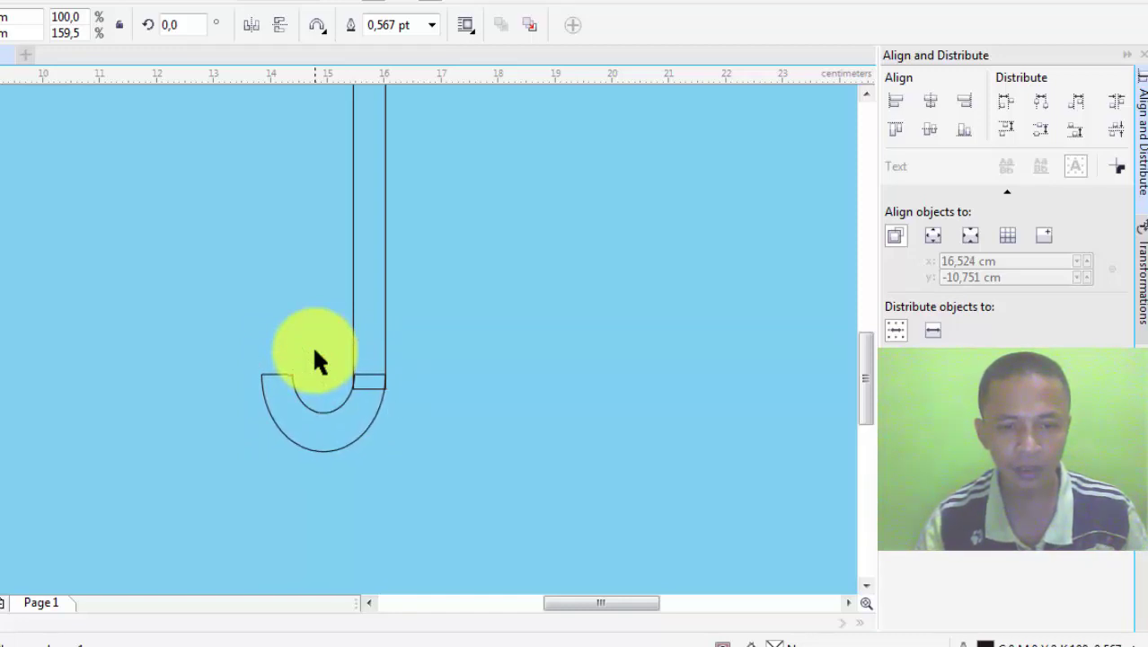
key("Down")
key("Down")
key("Down")
key("Down")
key("Down")
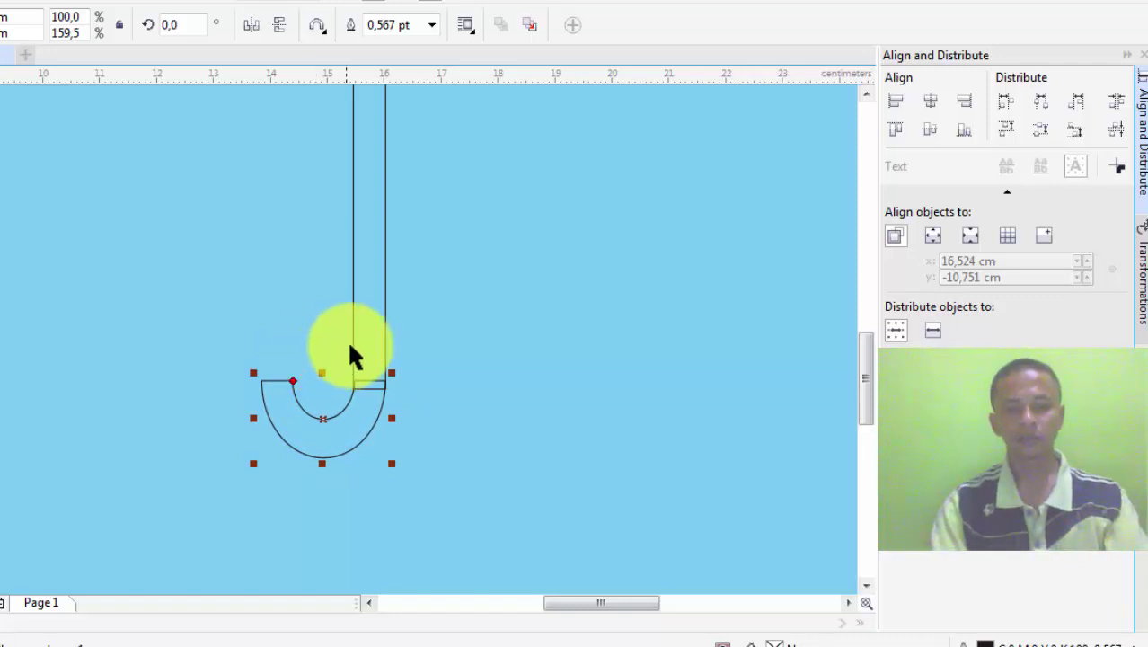
Weld the half-ring hook and the umbrella shape into one curve, and leave the result deselected.
left_click(371, 300)
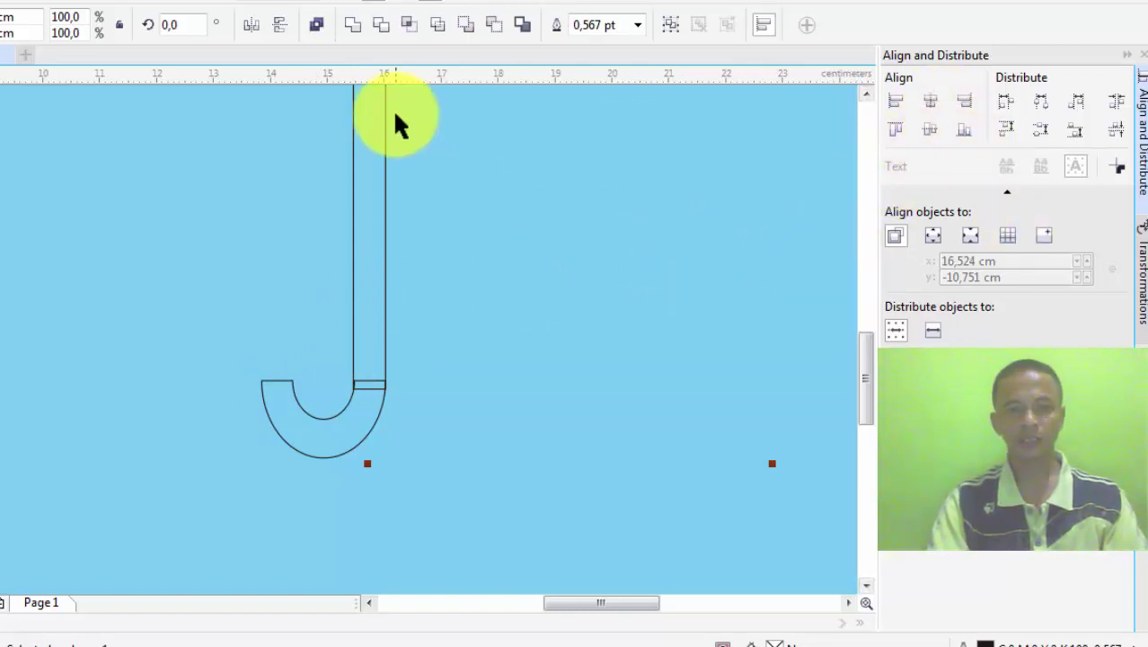
left_click(352, 27)
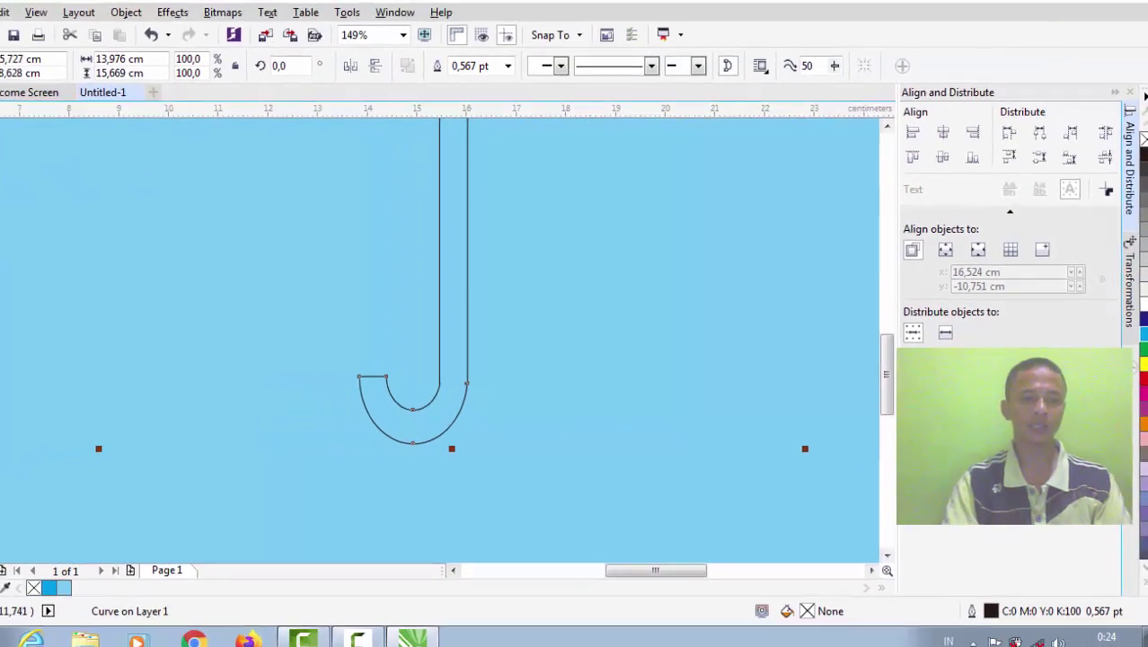
left_click(12, 186)
left_click(120, 80)
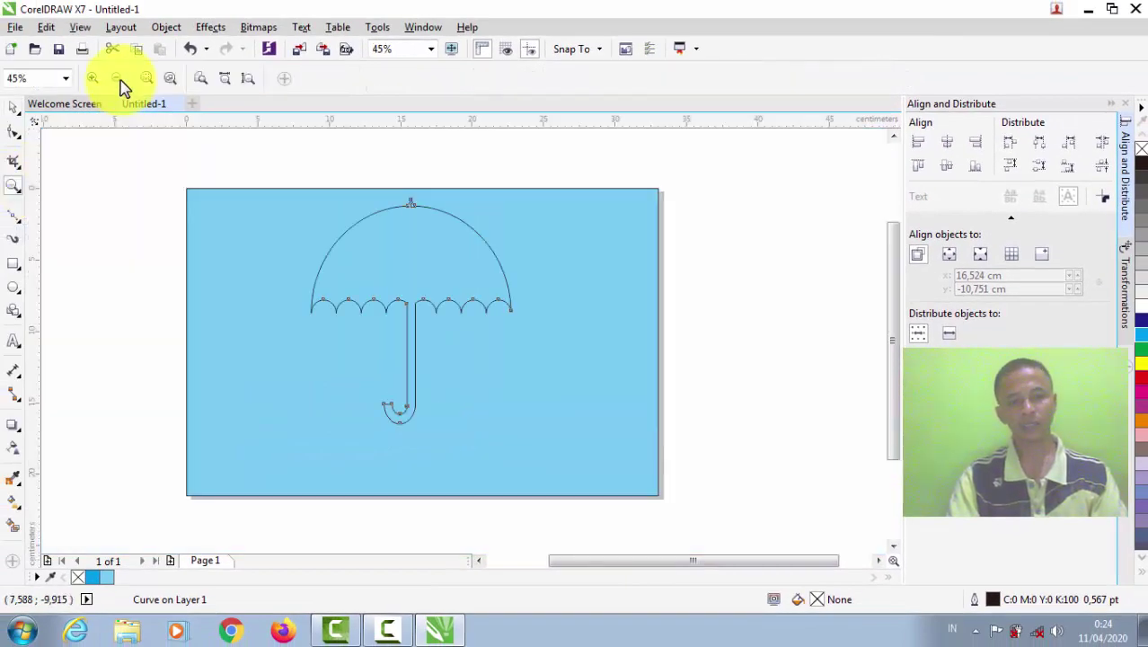
left_click(12, 107)
left_click(88, 167)
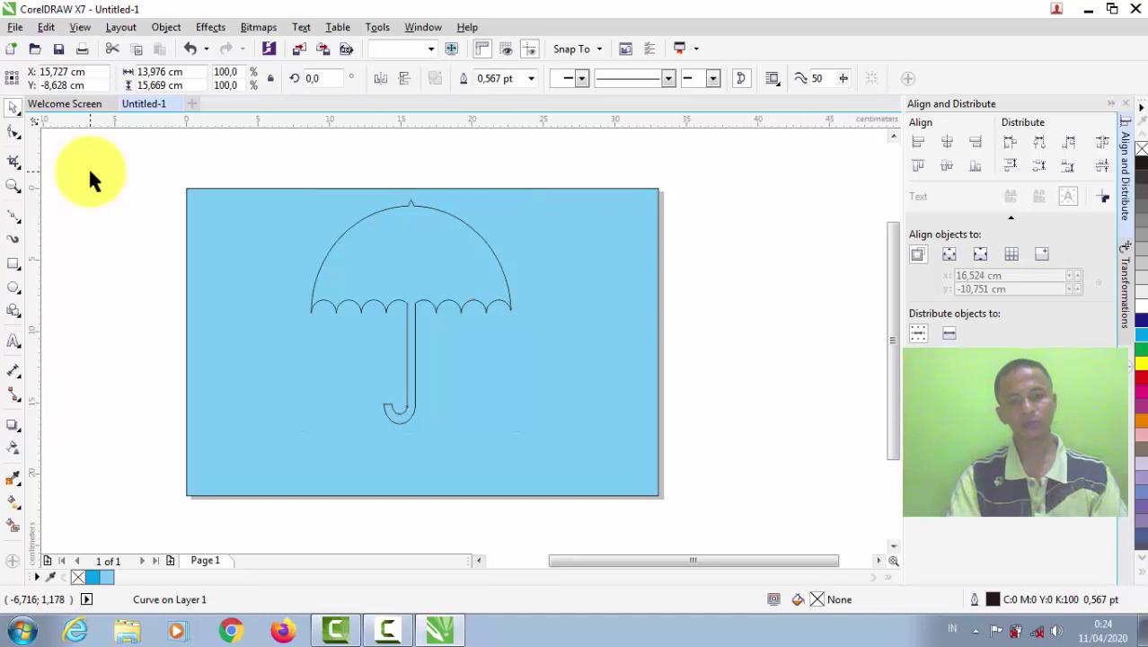
left_click(414, 294)
left_click(692, 334)
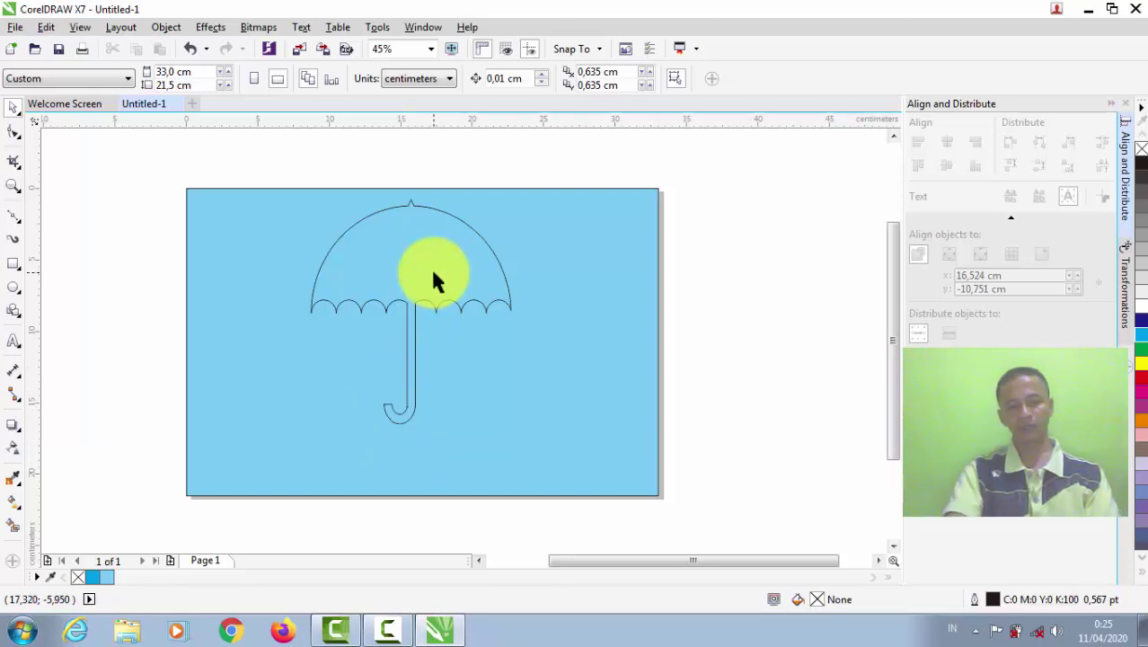
Fill the welded umbrella with red (C:0 M:100 Y:100 K:0).
left_click(409, 207)
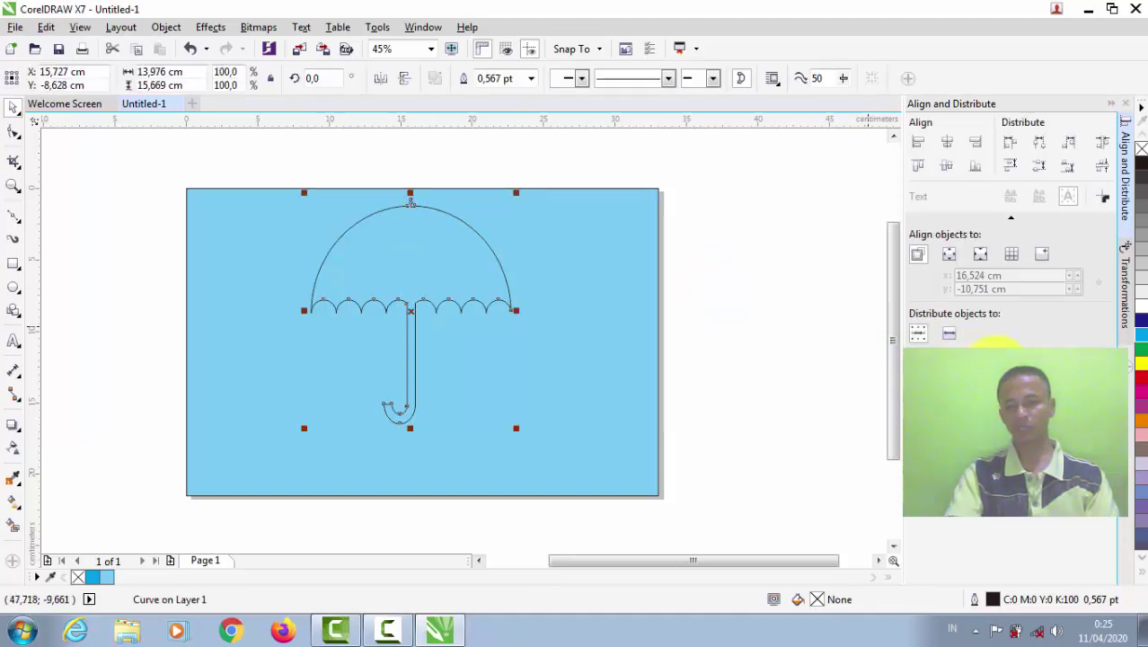
left_click(1140, 381)
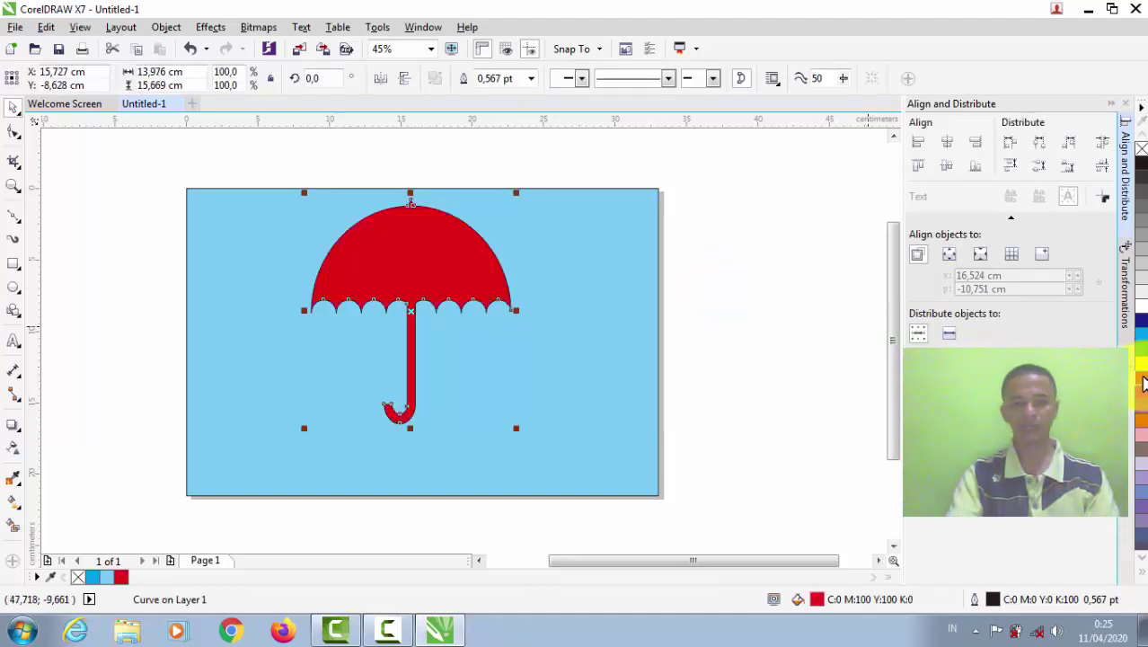
left_click(726, 334)
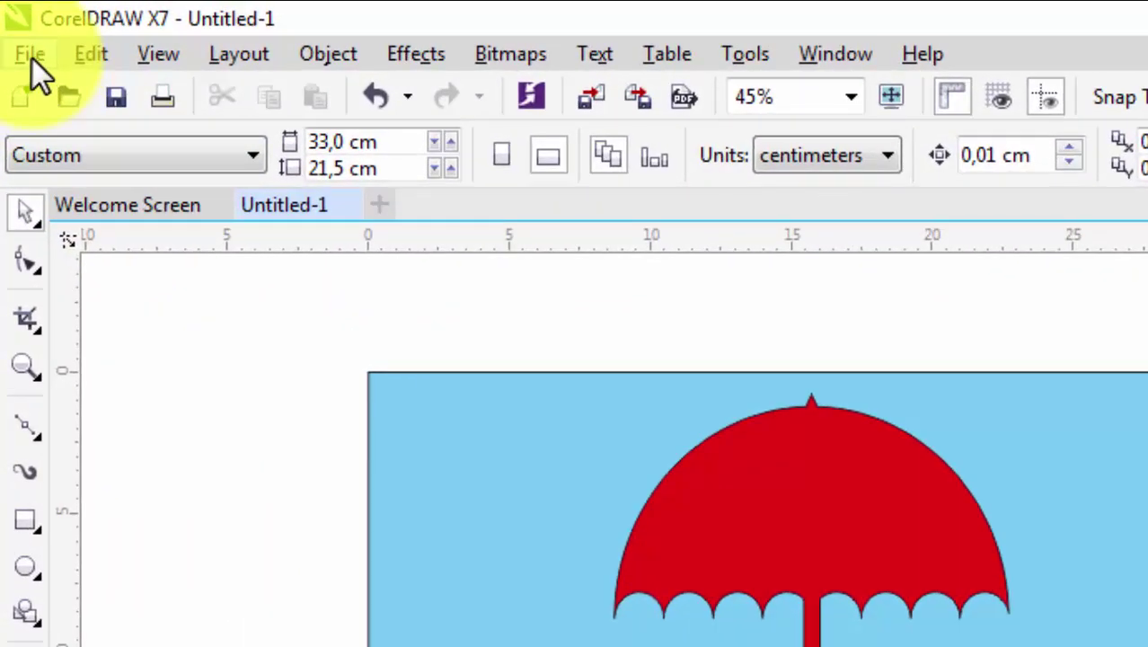
Save the drawing as Payung in CDR format on Local Disk (E:) and close the program.
left_click(30, 54)
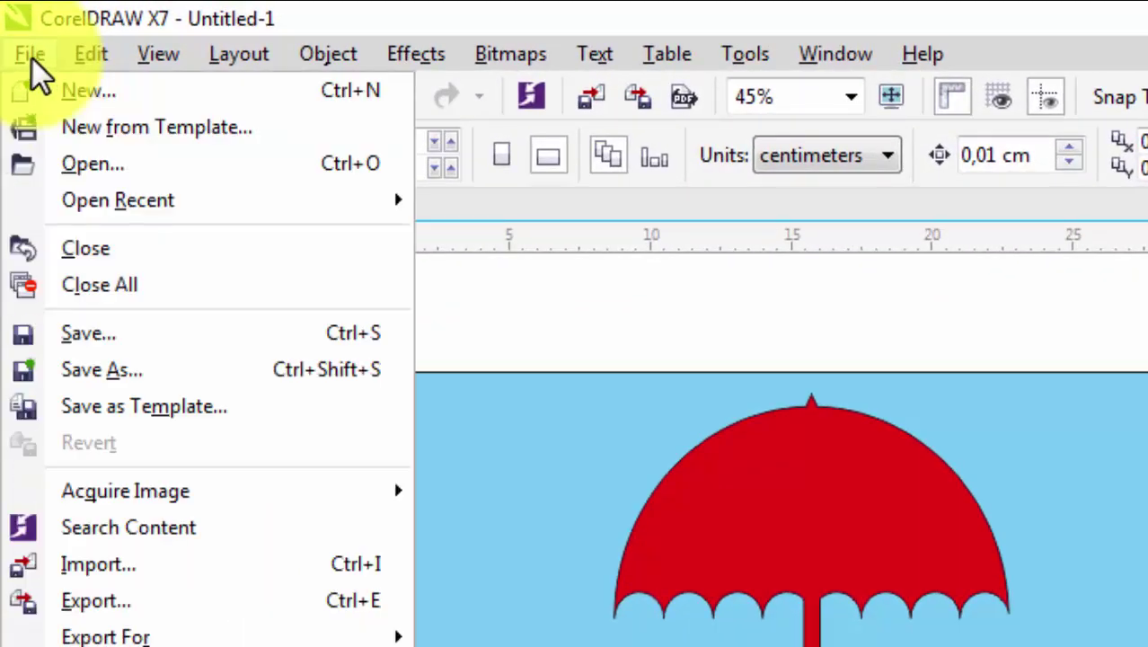
left_click(101, 370)
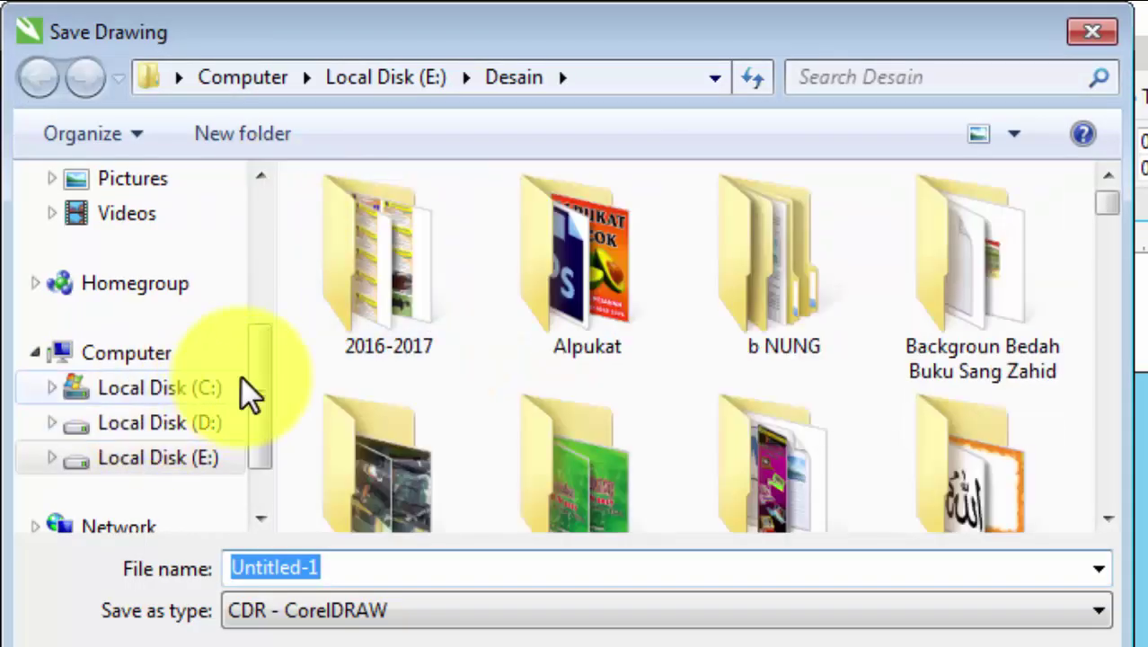
left_click(184, 439)
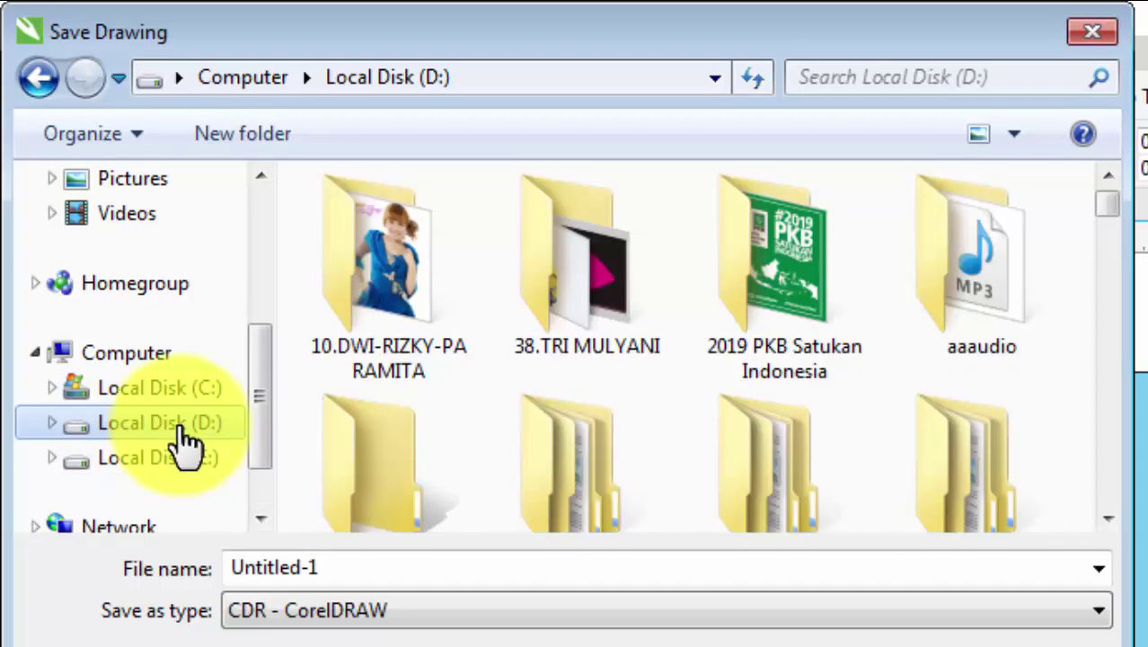
left_click(184, 460)
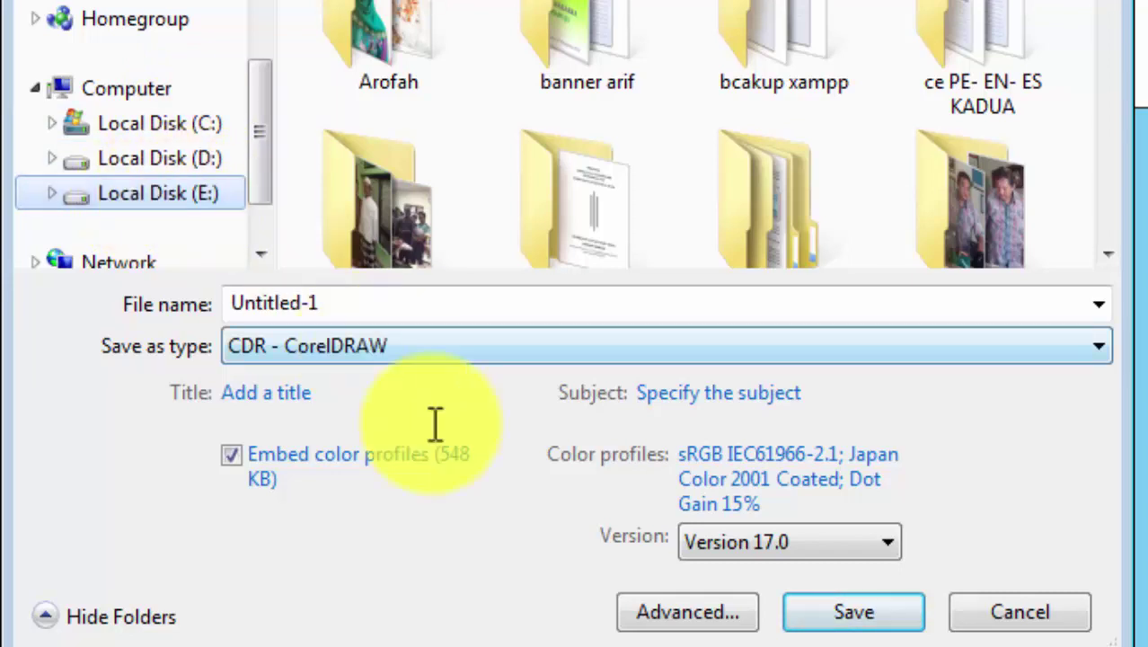
left_click(347, 305)
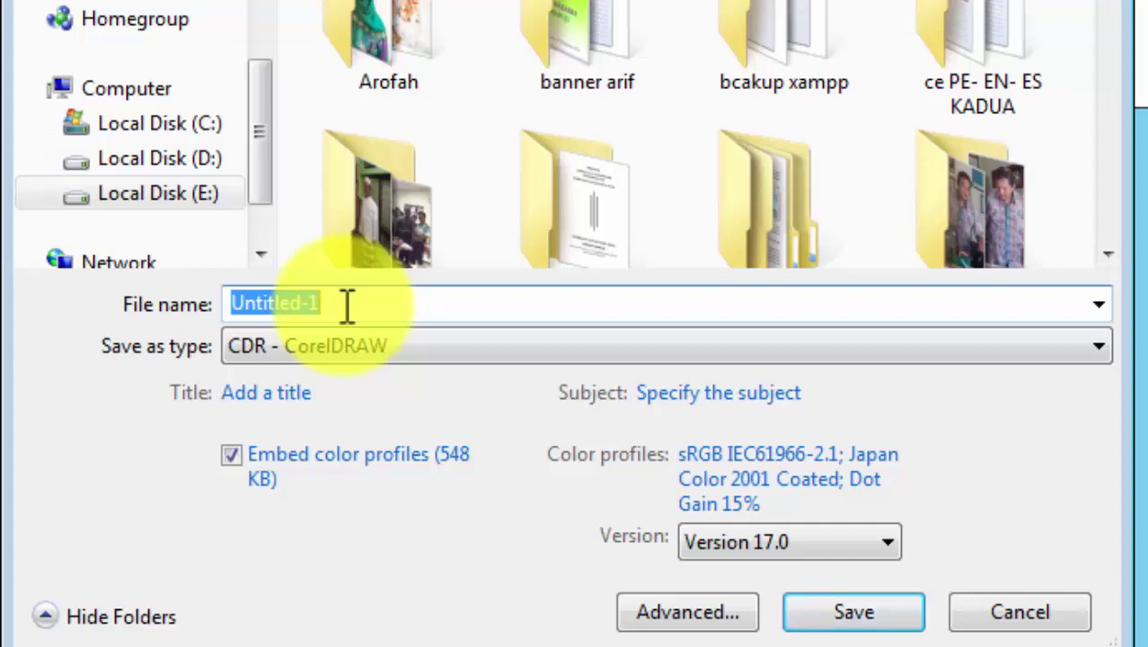
type("Payung")
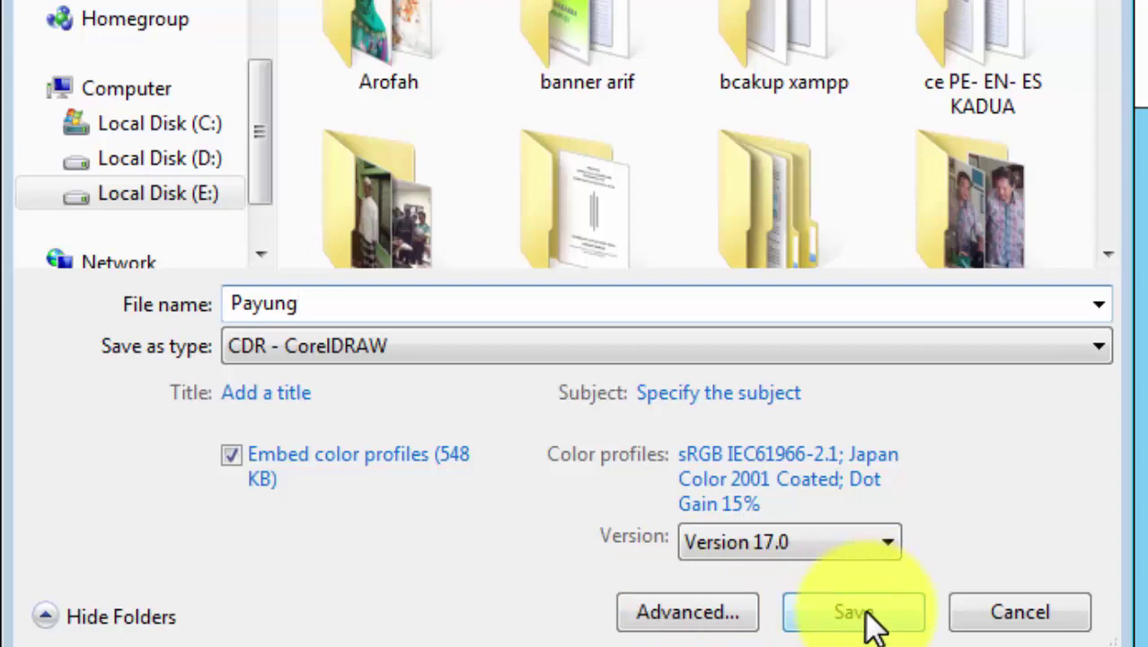
left_click(863, 611)
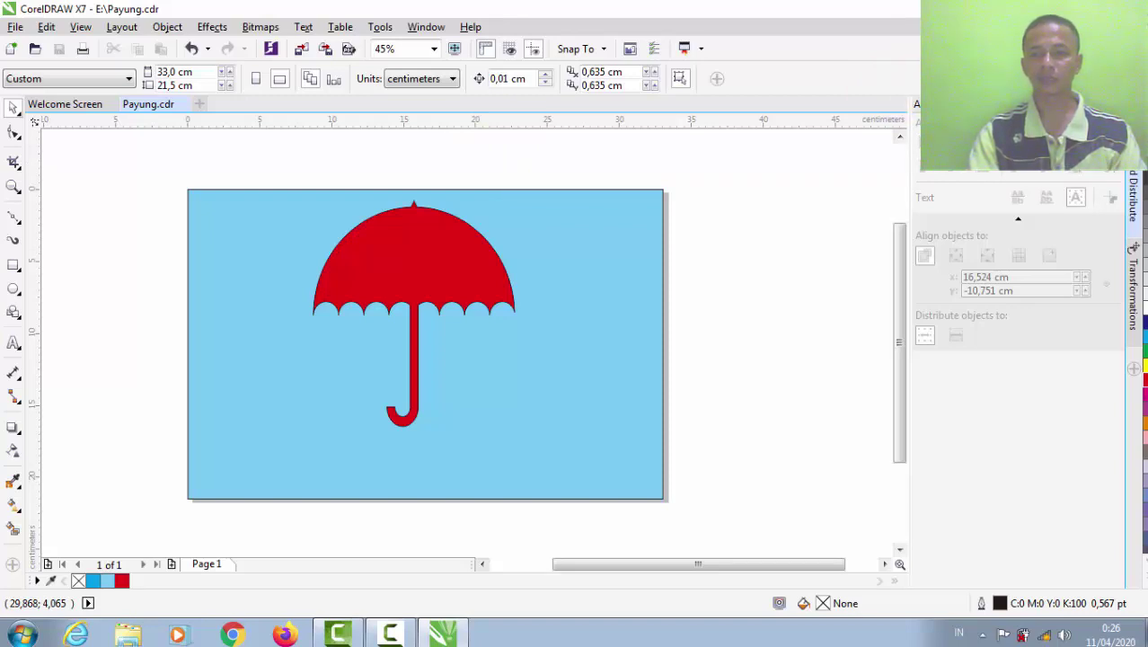
left_click(1076, 9)
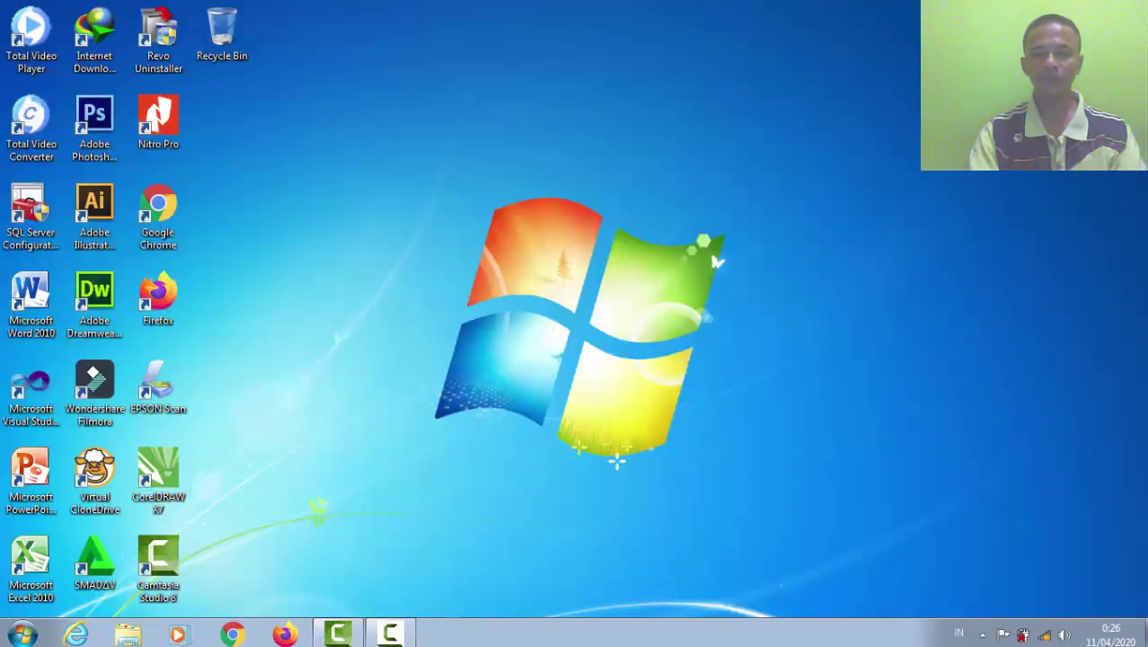